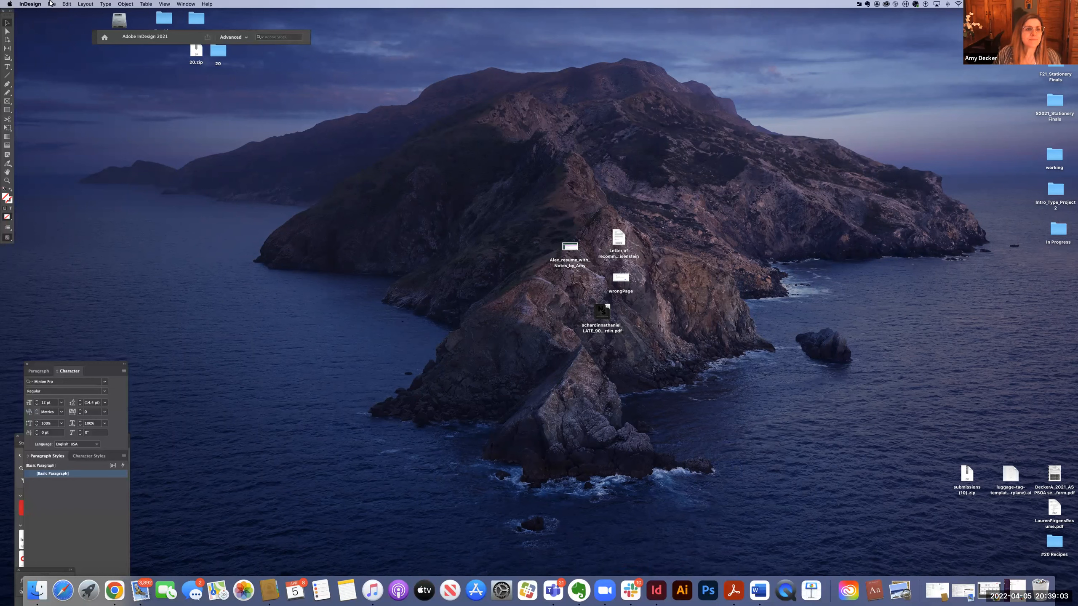
Start a new document and pick the recent custom 48p0 x 60p0 preset.
left_click(51, 4)
mouse_move(68, 14)
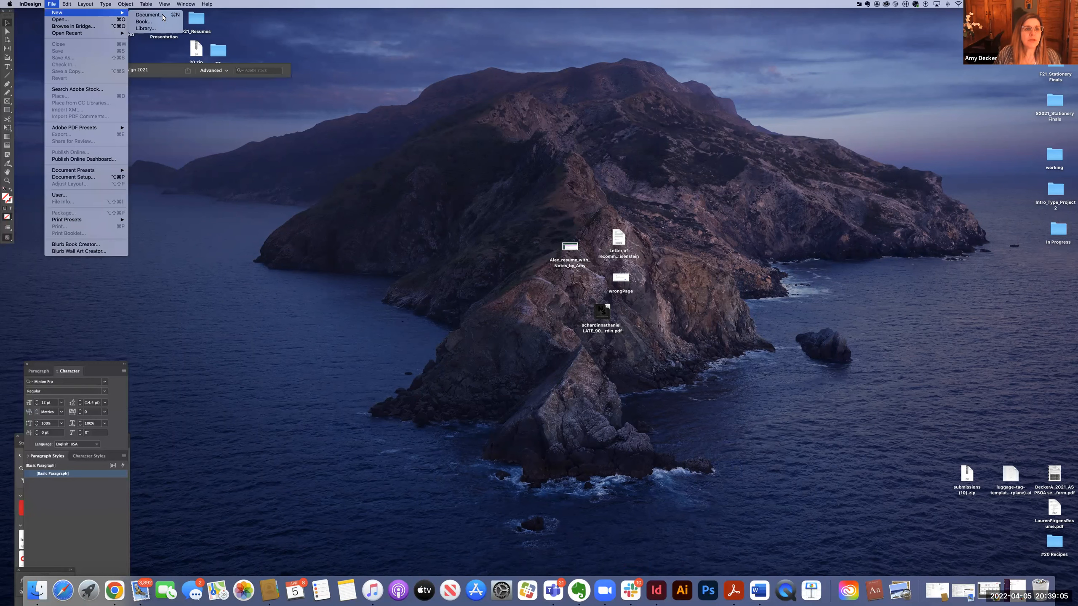
left_click(164, 16)
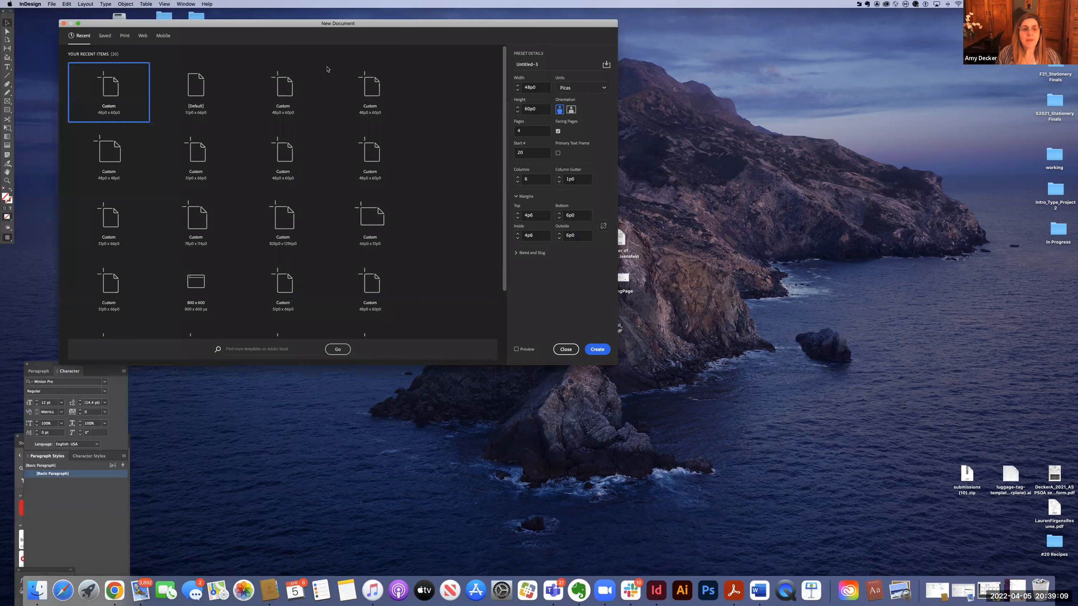
left_click(335, 80)
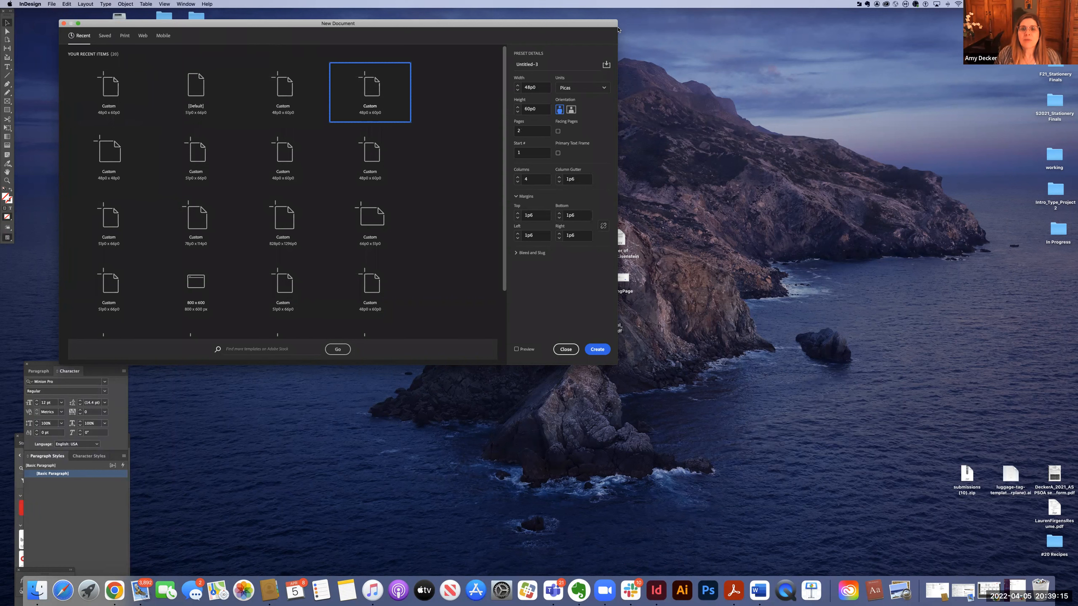
Set the document width to 8p0.
left_click_drag(574, 27, 632, 73)
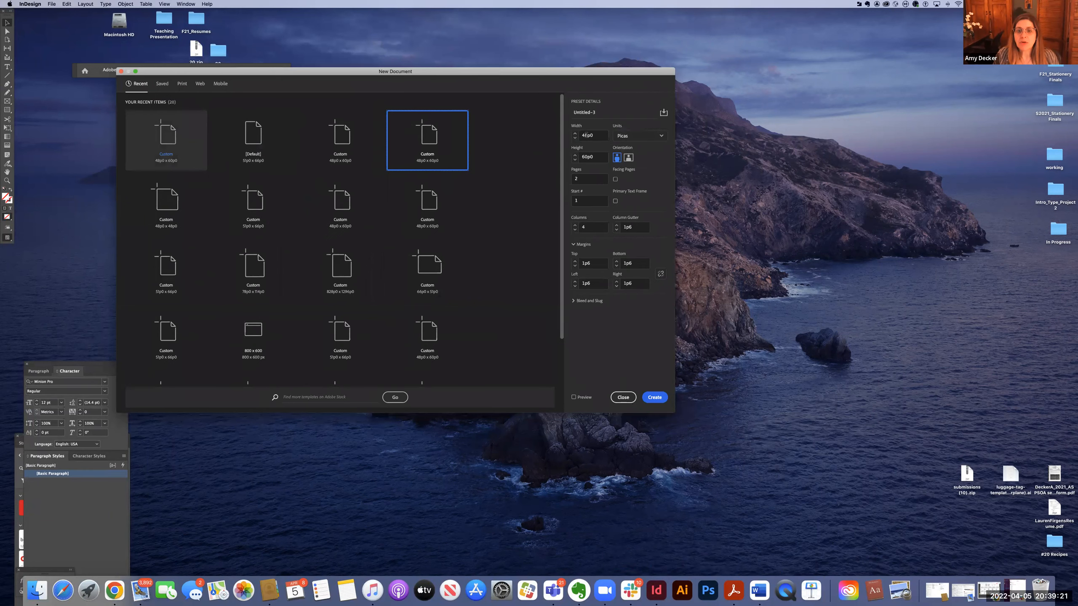
double_click(586, 135)
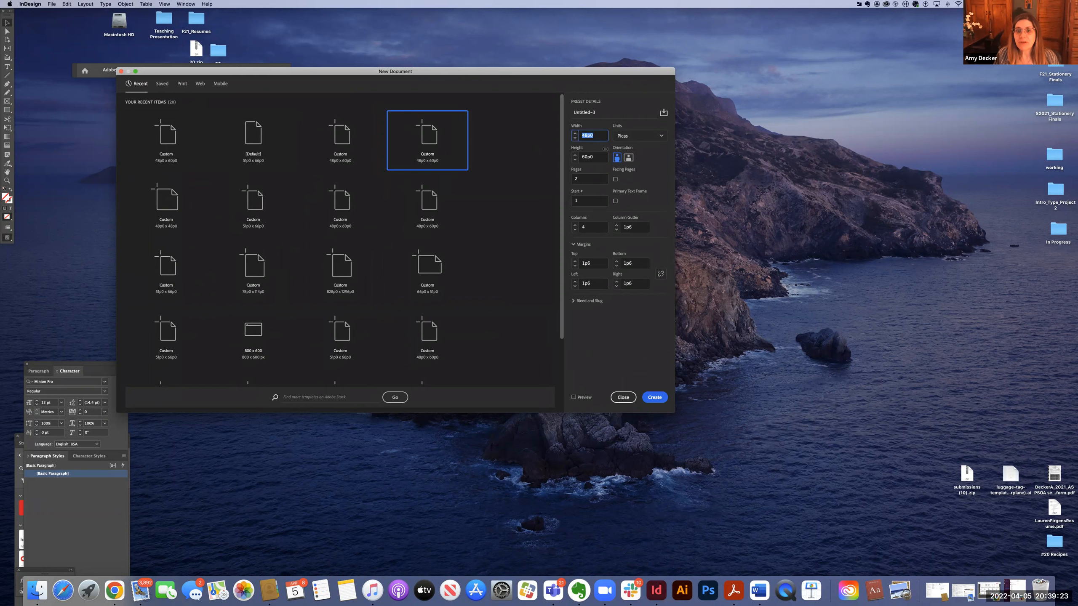
type("8")
key("Tab")
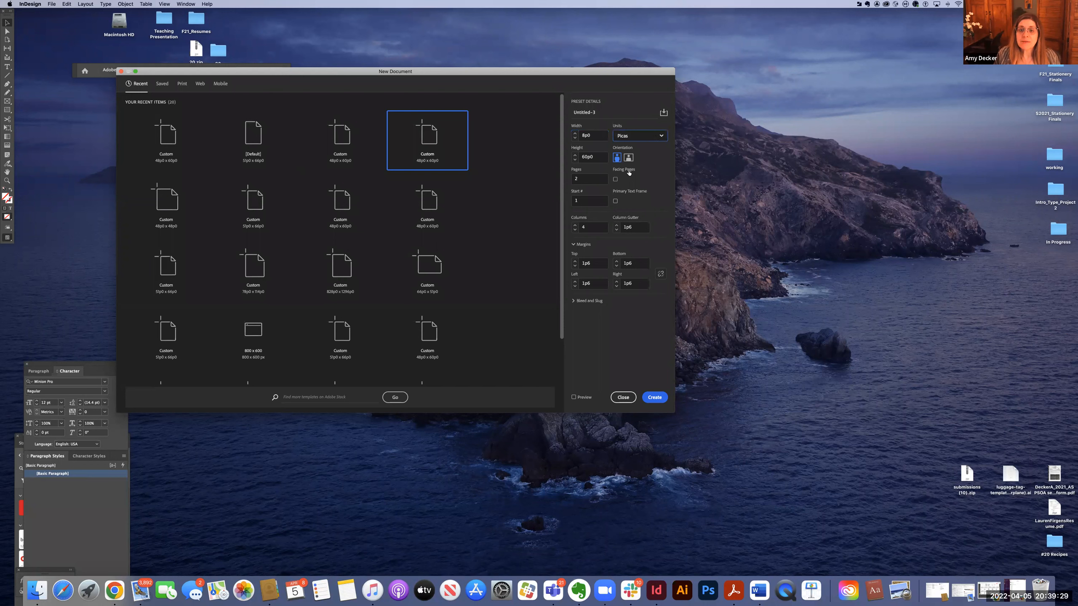
Switch the document units to Inches and set the width to 8 in.
left_click(639, 136)
left_click(629, 170)
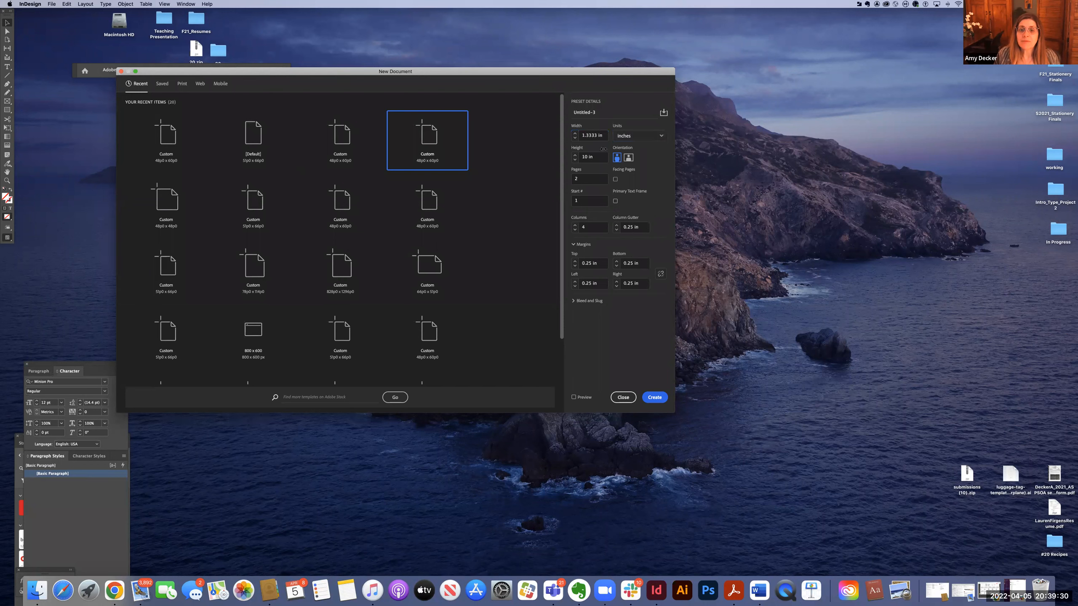
left_click(587, 135)
type("8")
key("Tab")
key("Tab")
key("Tab")
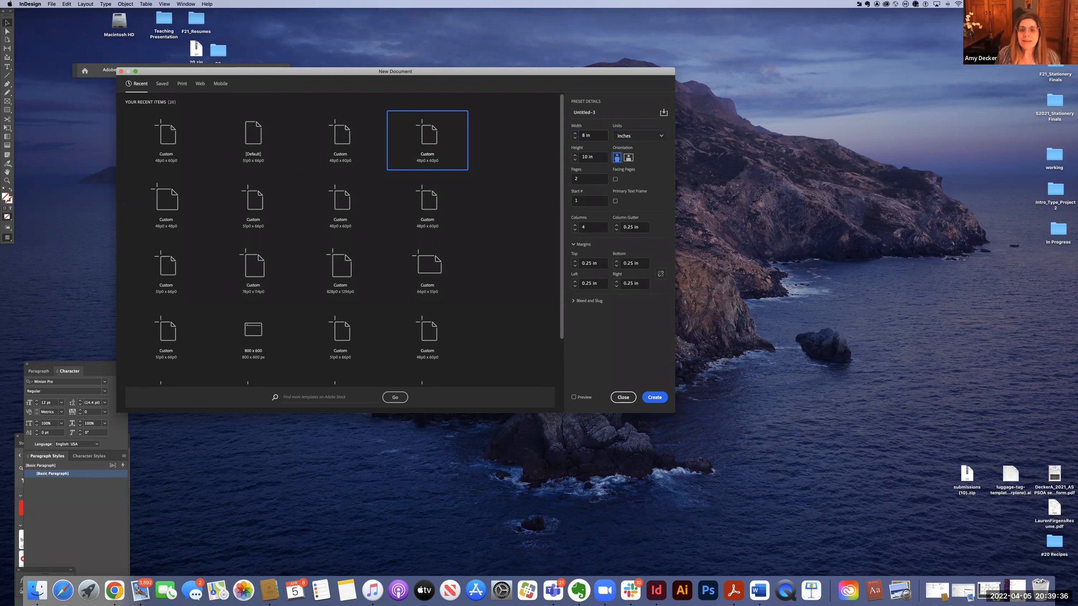
Set the page count to 4 and turn on facing pages.
double_click(573, 179)
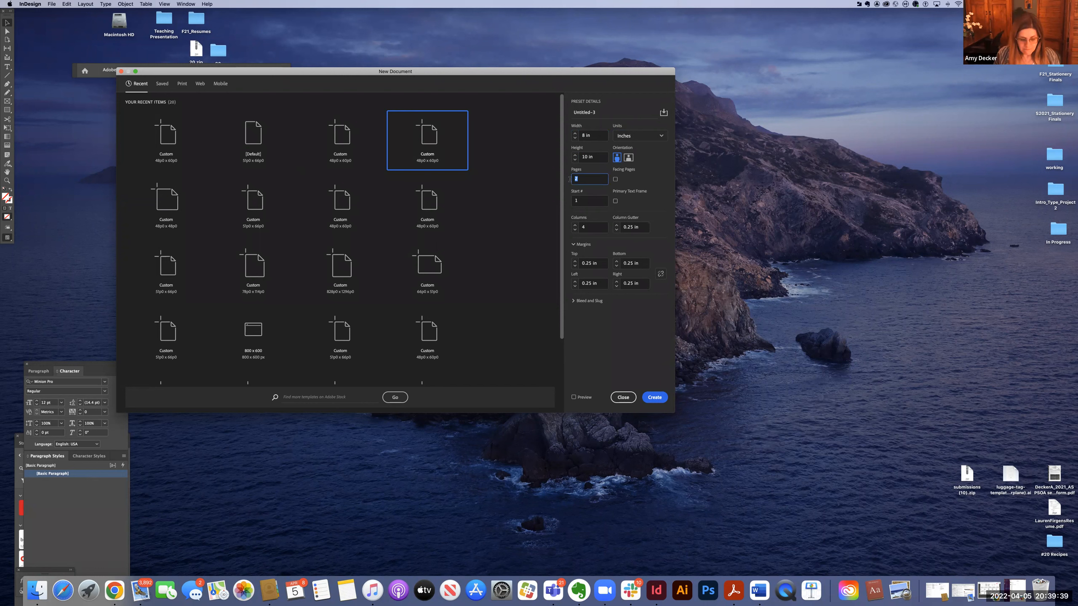
type("4")
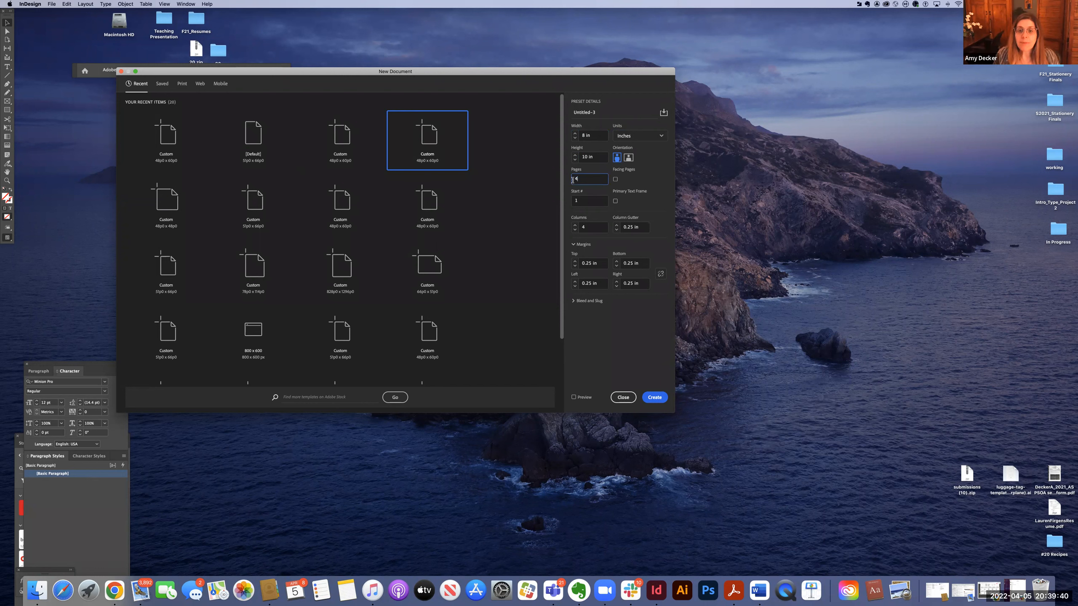
left_click(615, 180)
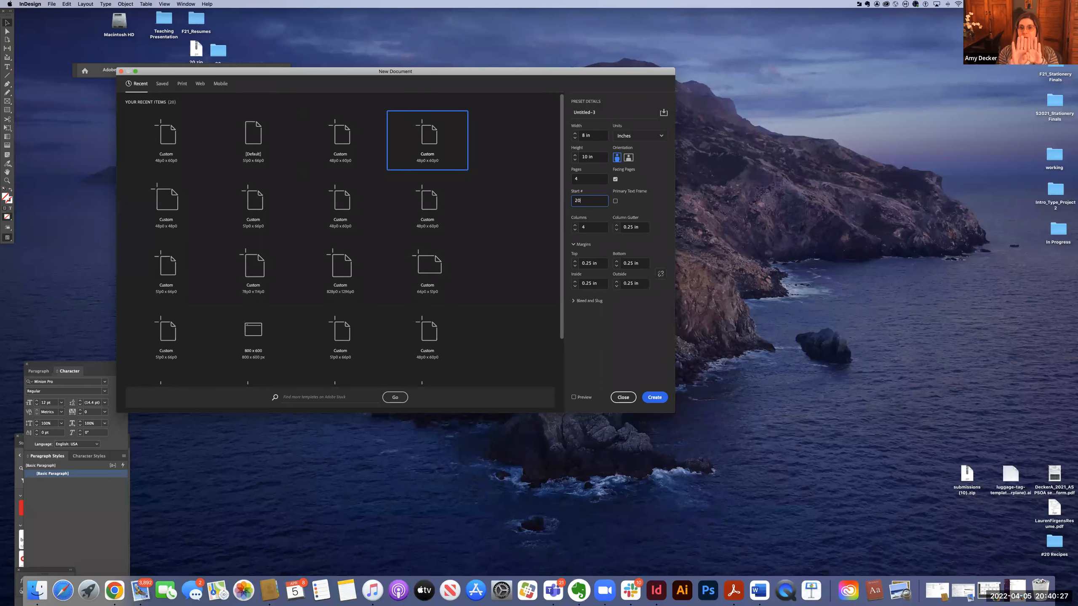
Set the grid to 6 columns with a column gutter of 12 points.
left_click(595, 227)
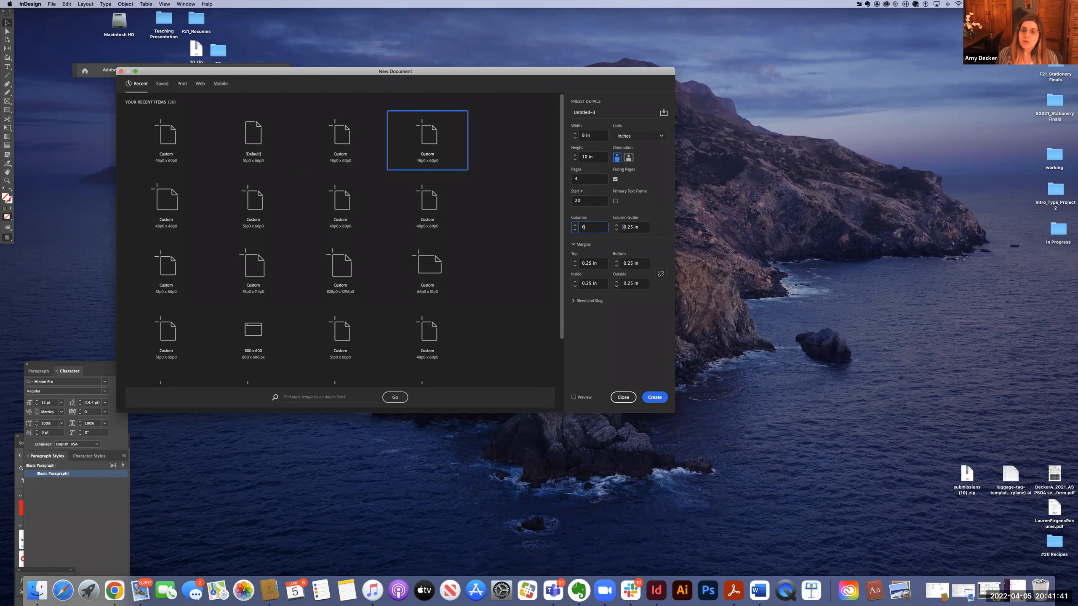
key("Tab")
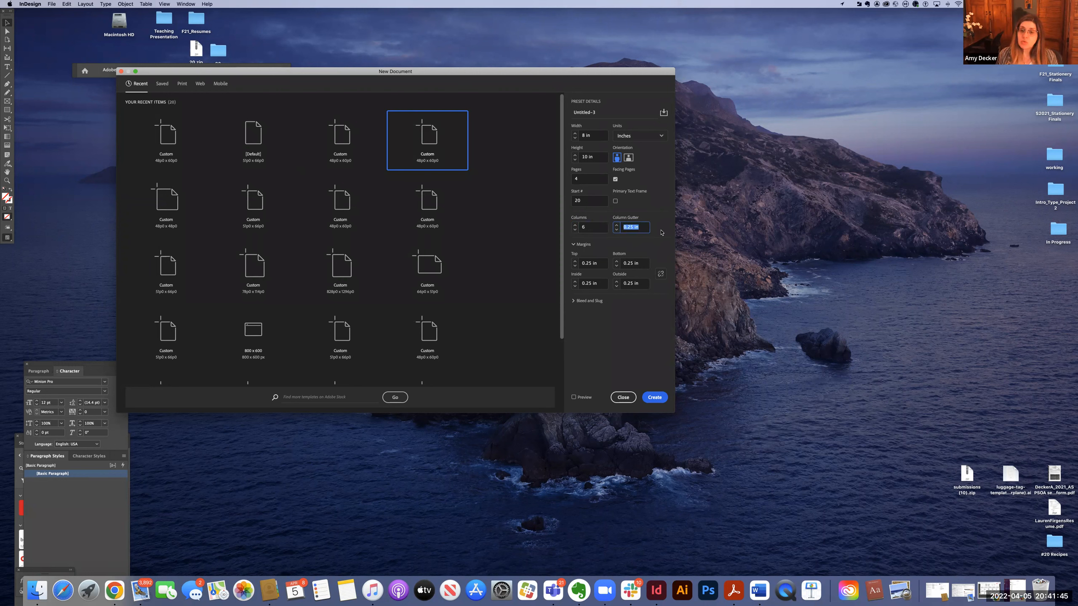
type("12")
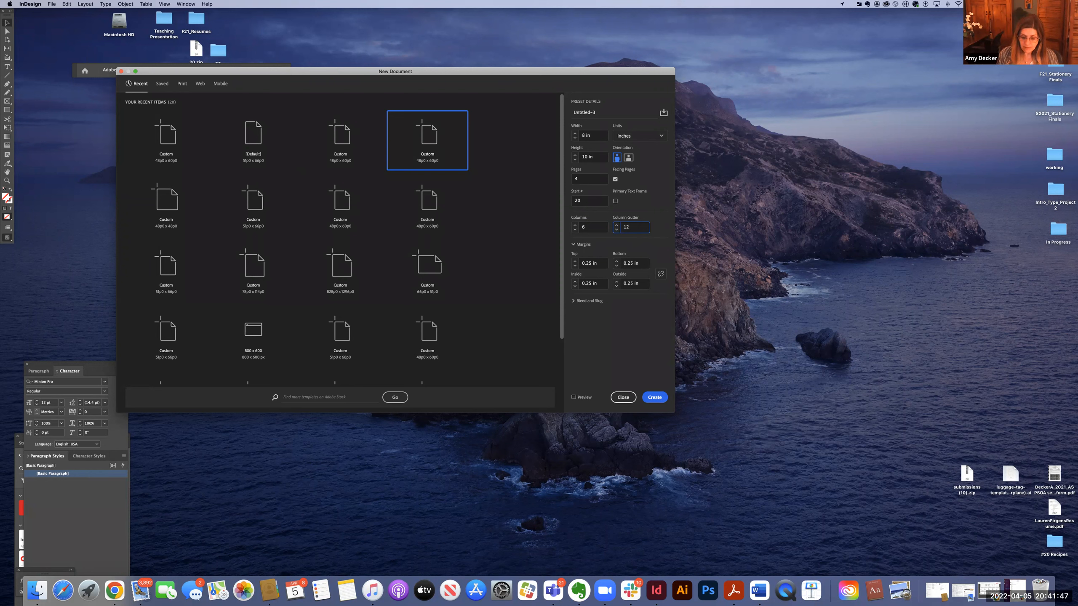
type(" points")
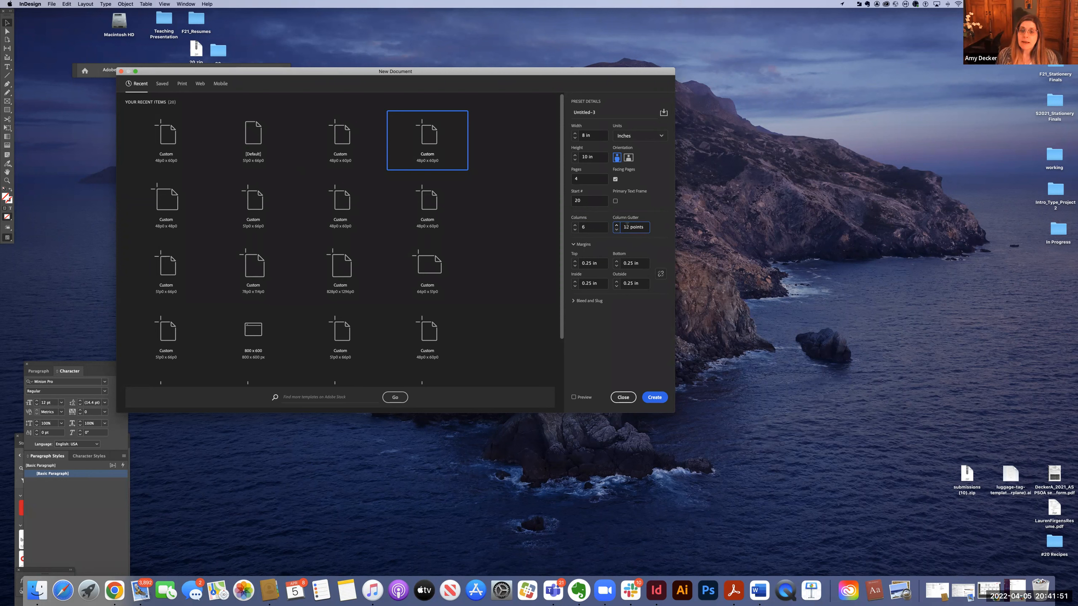
key("Tab")
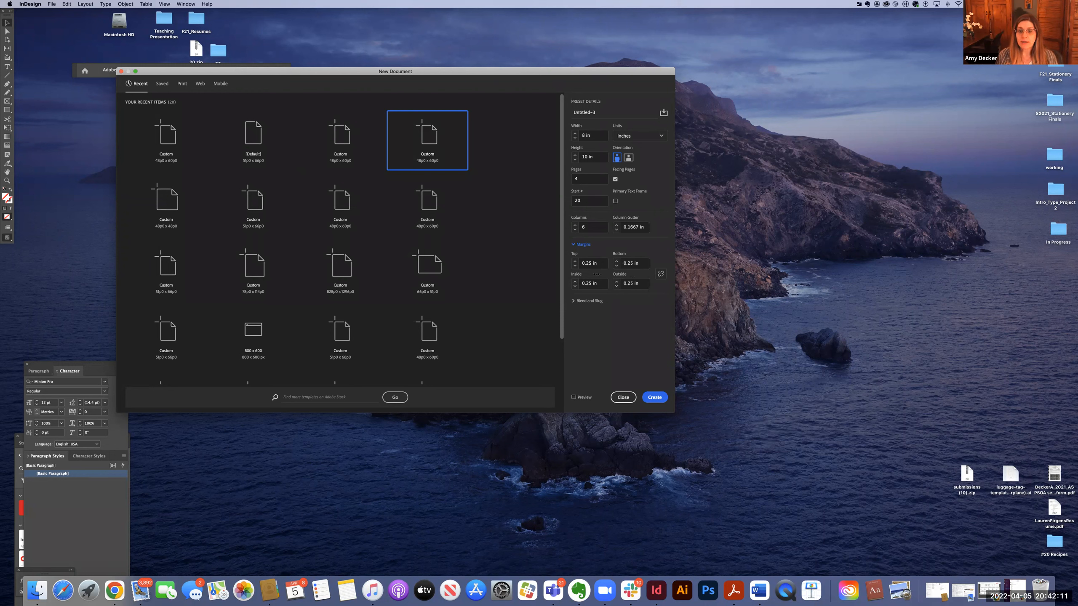
Raise the top margin to 0.75 in and the bottom margin to 1 in.
left_click(575, 261)
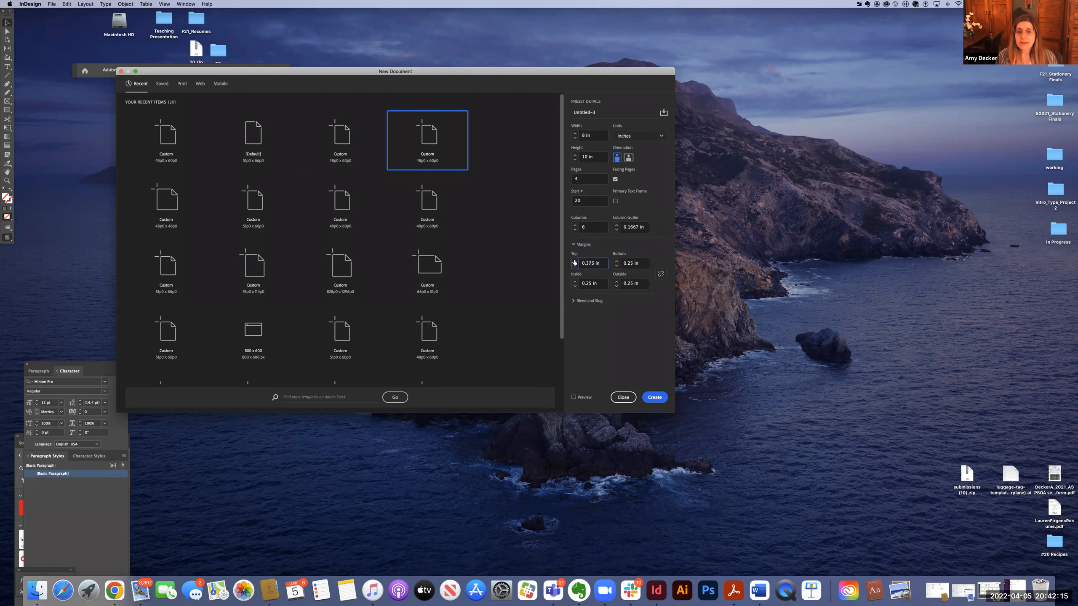
left_click(574, 261)
left_click(575, 261)
left_click(575, 261)
left_click(616, 261)
left_click(617, 261)
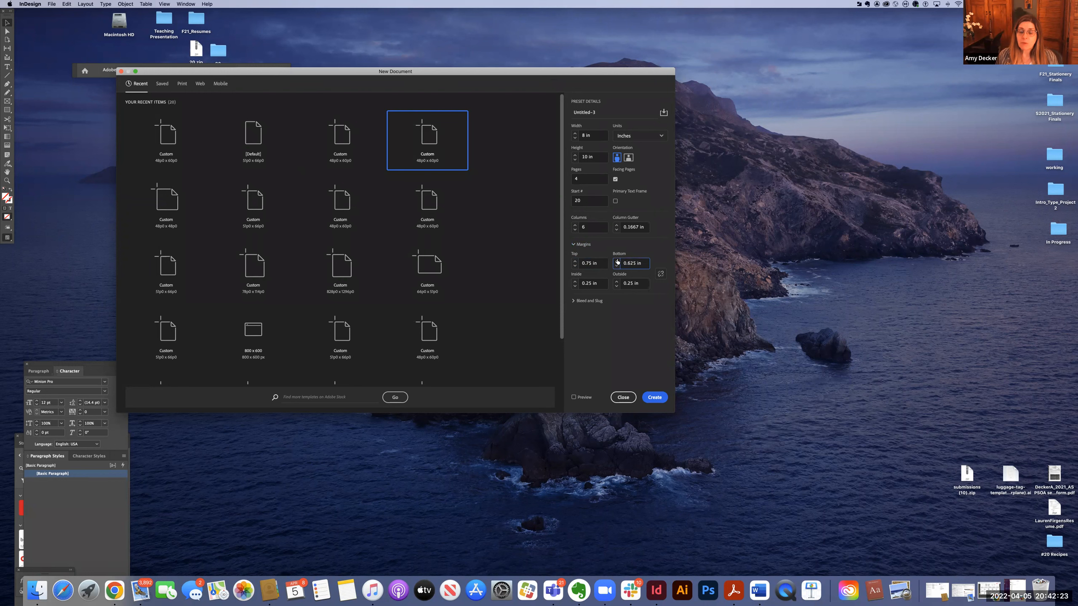
left_click(617, 261)
left_click(617, 261)
left_click(617, 261)
Set the inside margin to 0.75 in and the outside margin to 1 in.
left_click(574, 282)
left_click(574, 281)
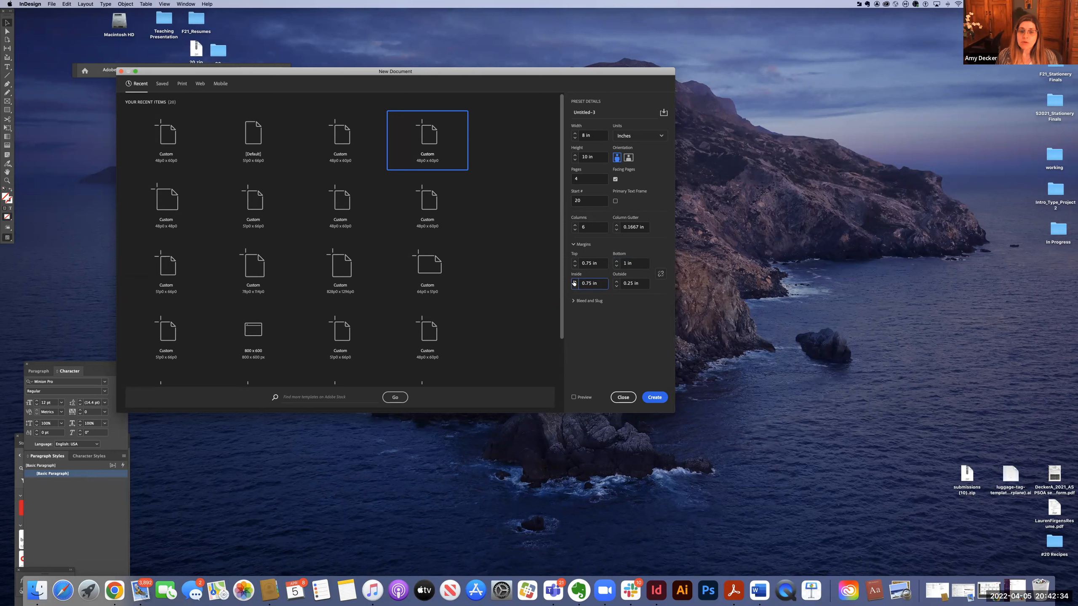
left_click(616, 282)
left_click(616, 282)
left_click(616, 281)
left_click(616, 281)
left_click(616, 282)
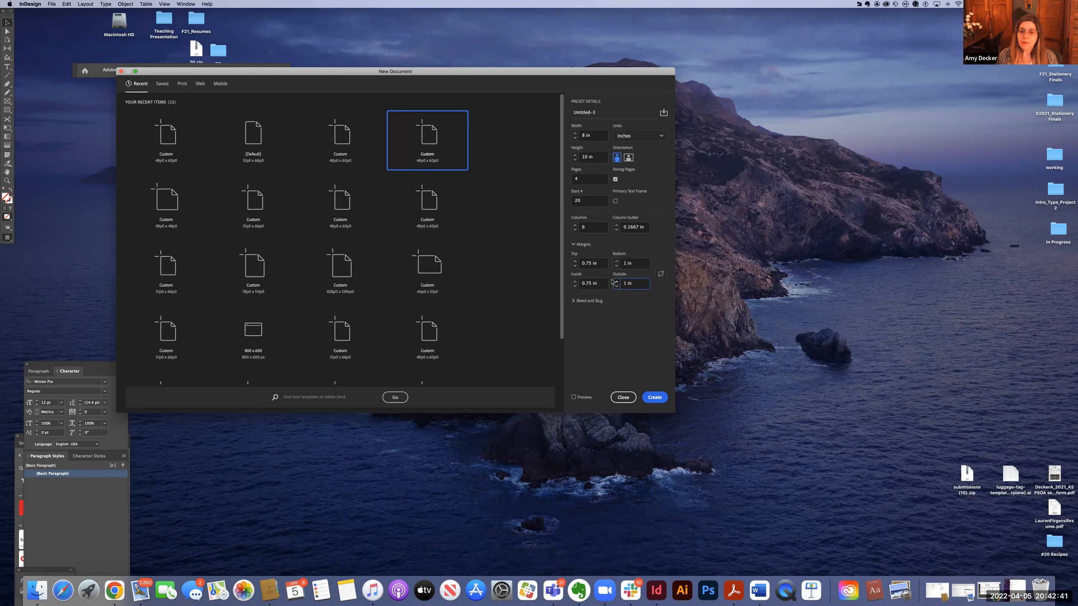
Create the document and zoom out to see the whole spread.
left_click(661, 399)
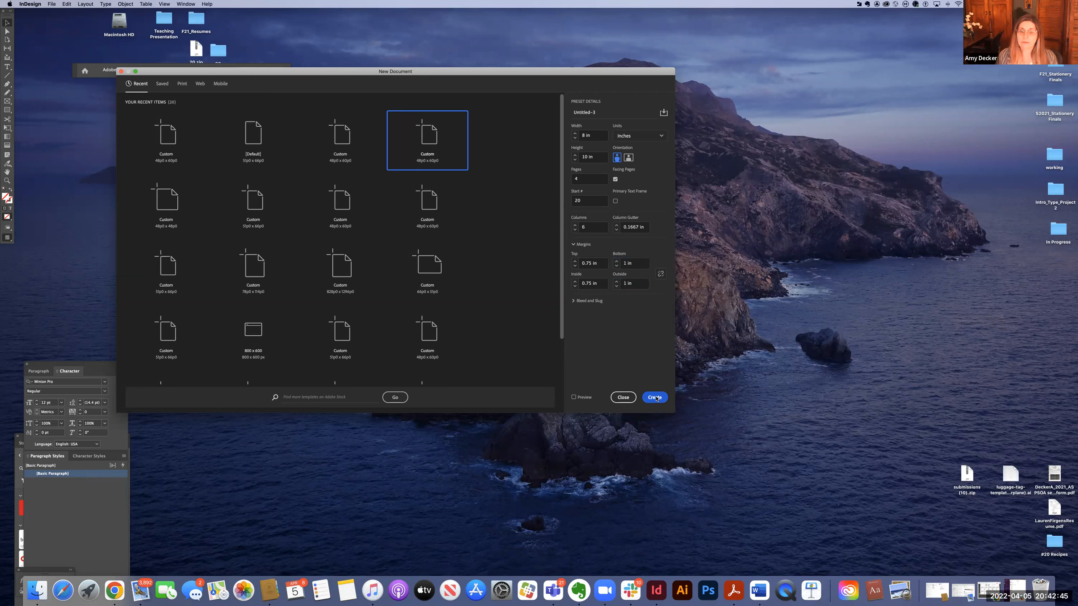
left_click(655, 398)
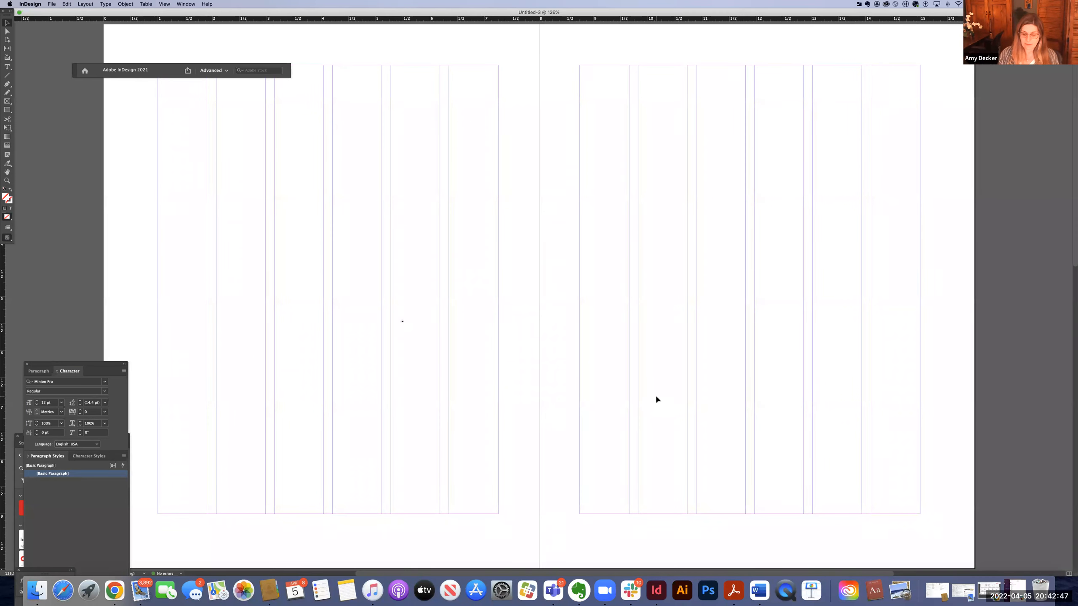
key("super+minus")
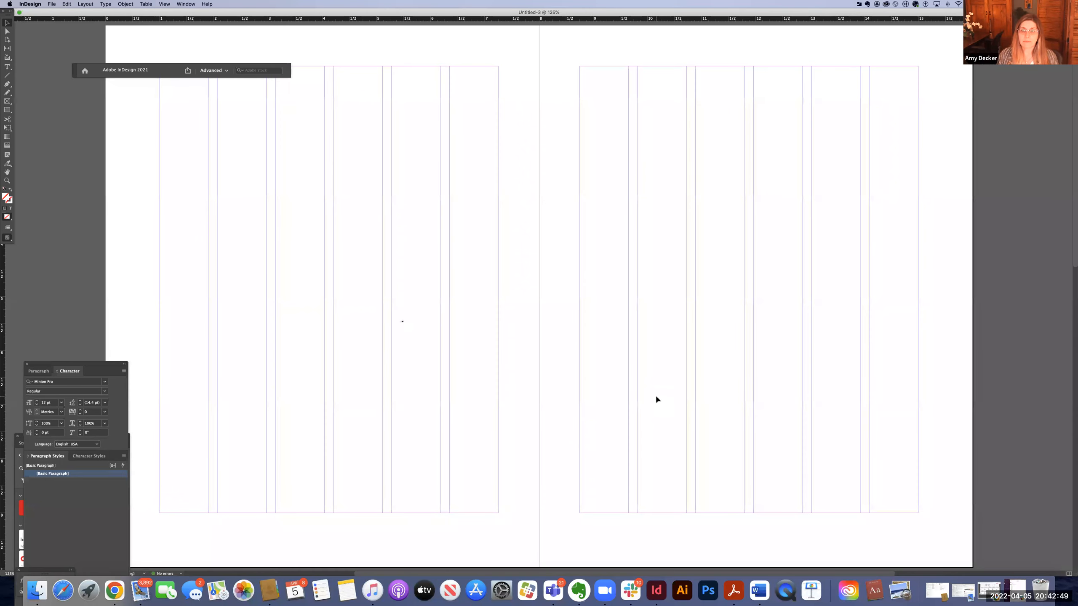
key("super+minus")
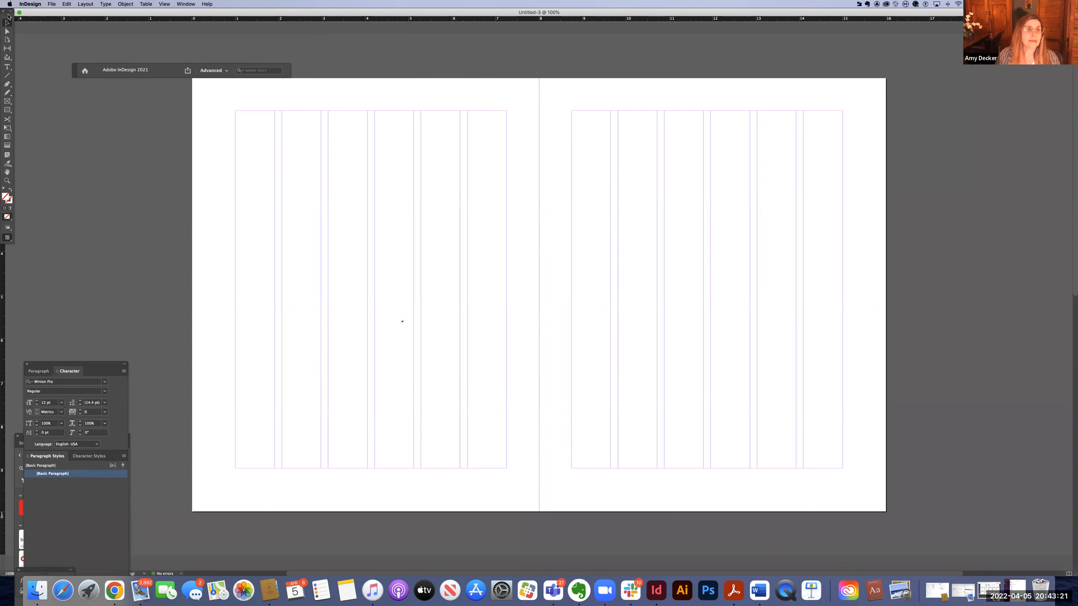
Rearrange the workspace panels, floating the Tools panel and closing the Swatches and CC Libraries panel group.
mouse_move(22, 22)
left_mouse_down()
mouse_move(38, 32)
mouse_move(29, 42)
left_mouse_up()
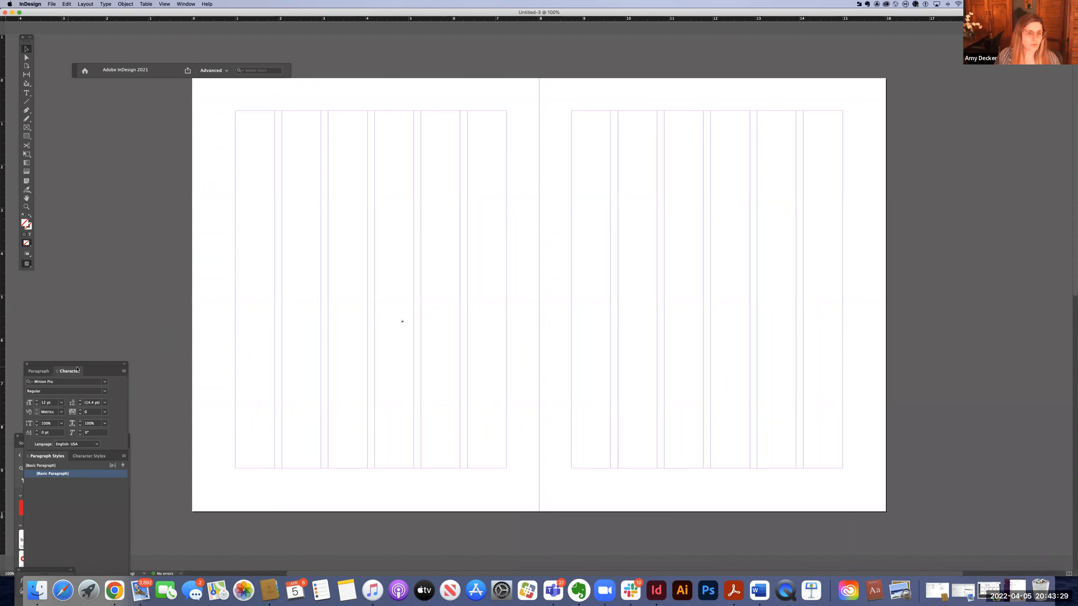
left_click_drag(77, 368, 108, 166)
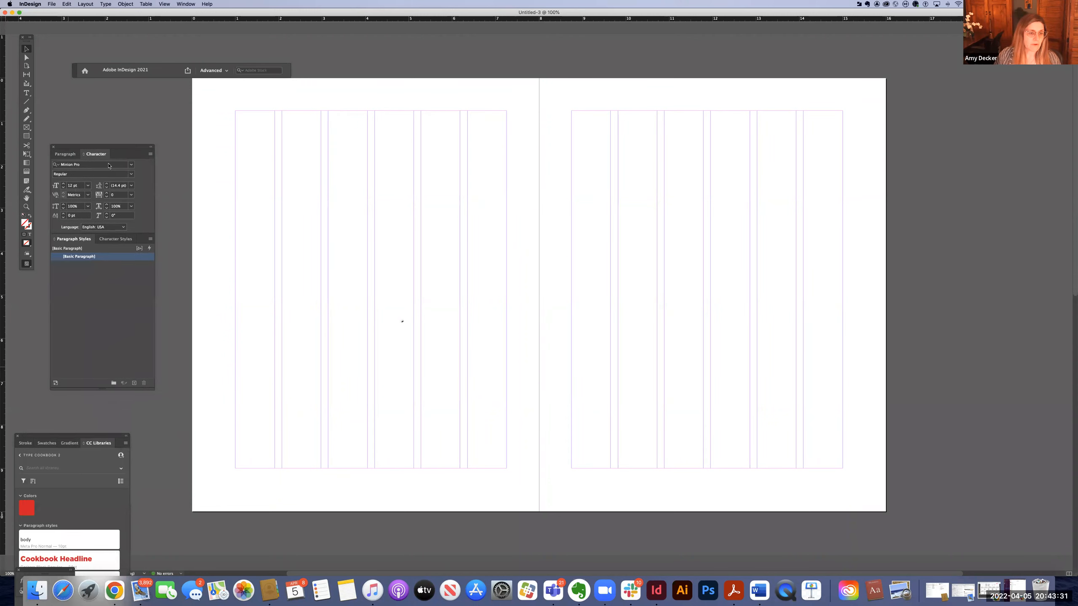
left_click(17, 436)
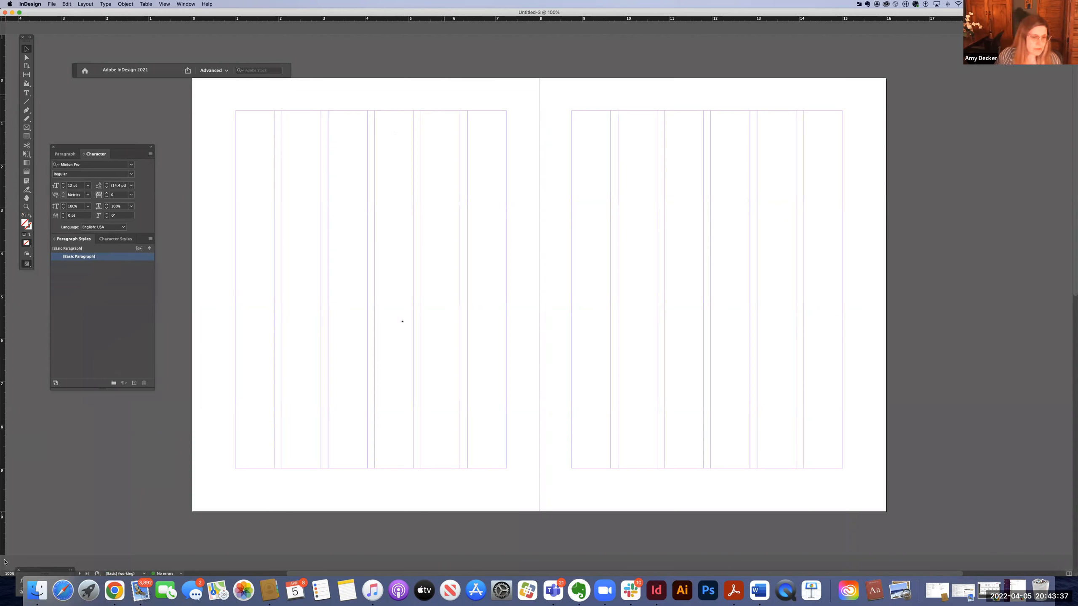
left_click_drag(41, 570, 46, 472)
left_click(23, 473)
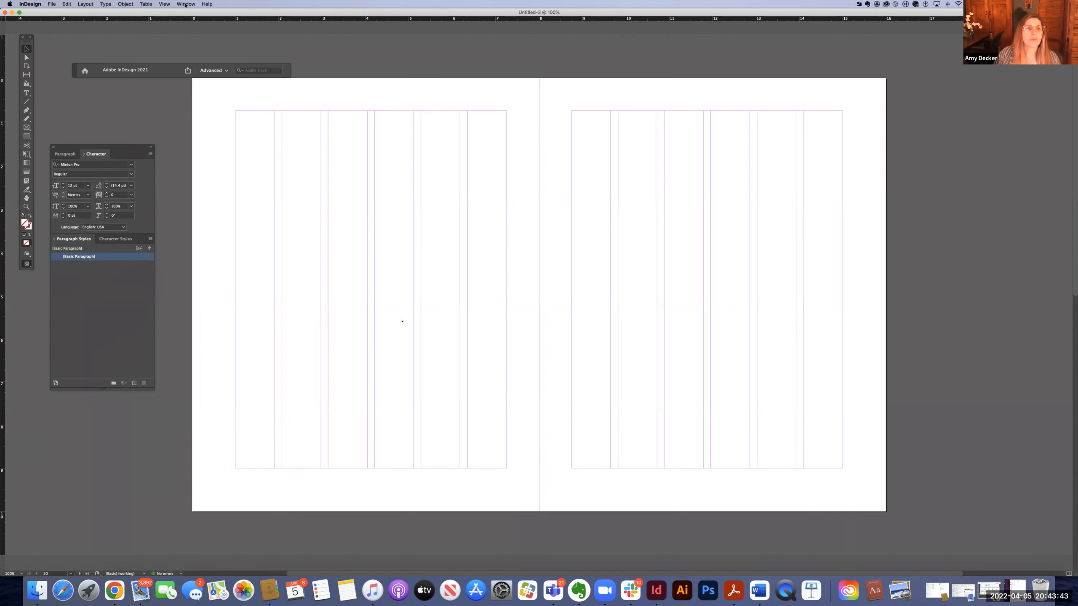
Switch the workspace to Typography.
left_click(185, 4)
mouse_move(195, 19)
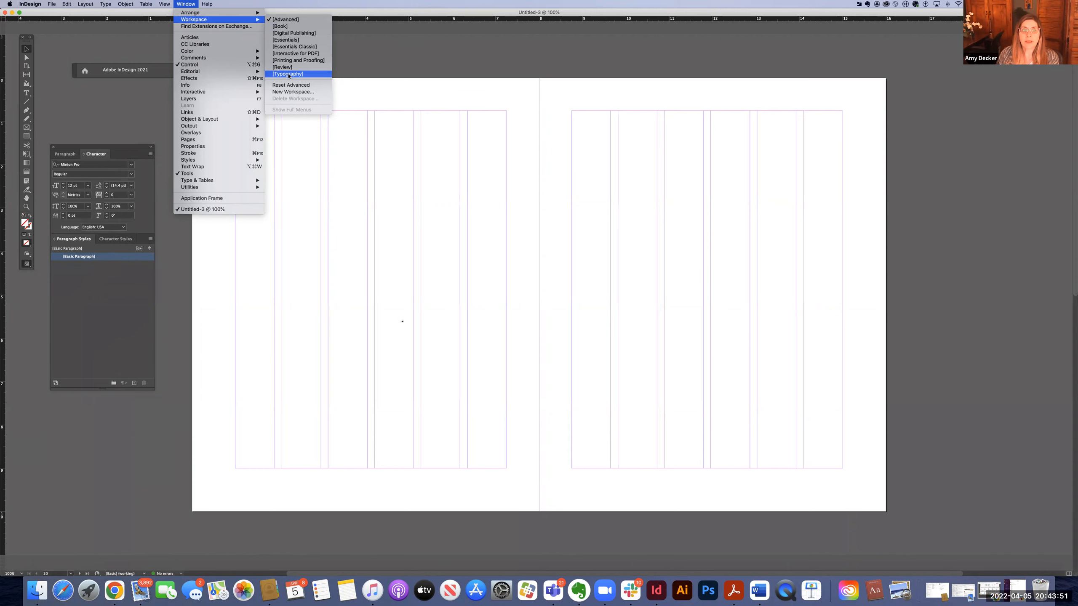
left_click(288, 74)
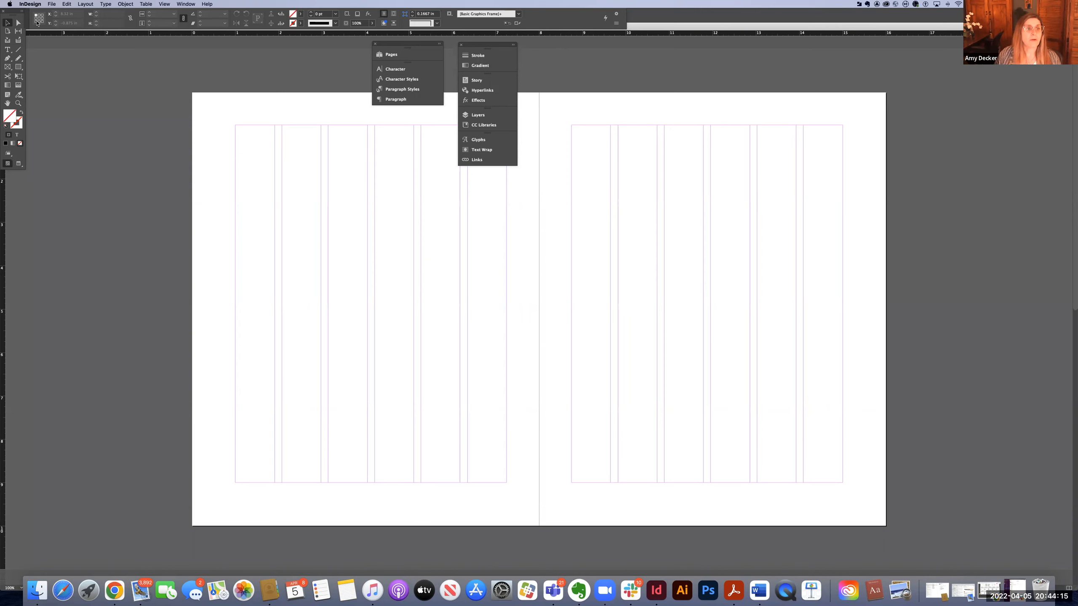
Float the Tools panel and reposition the control bar and the docked panel columns.
left_click_drag(16, 14, 25, 57)
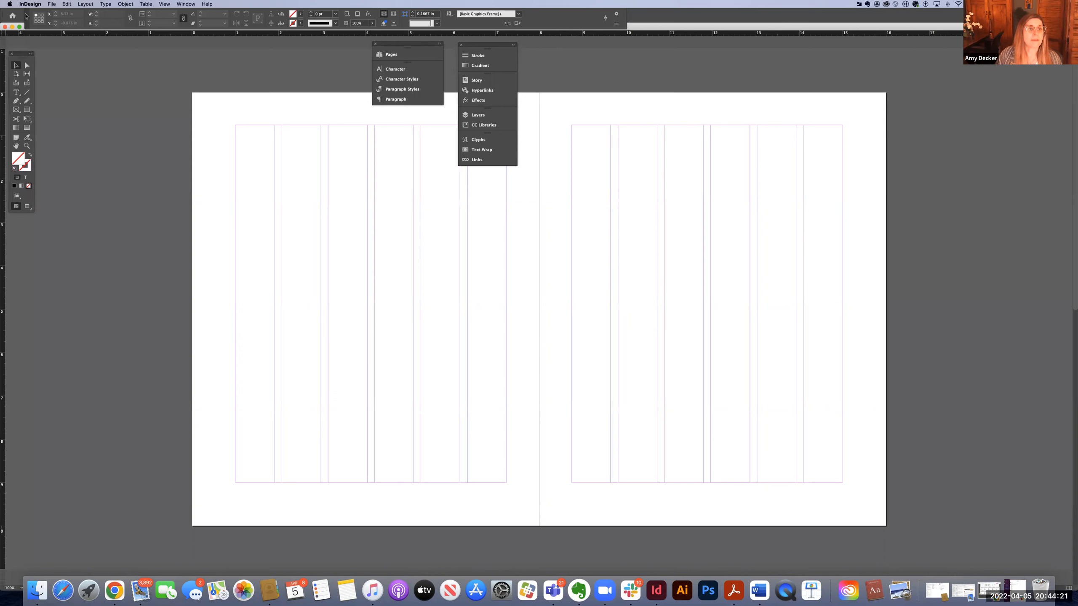
left_click_drag(28, 16, 84, 20)
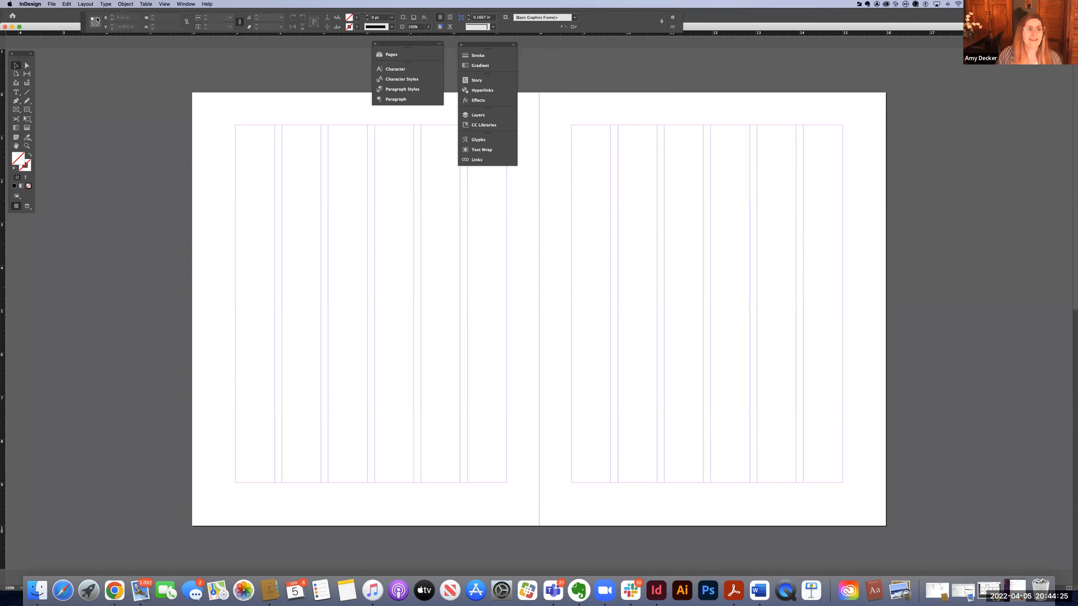
left_click_drag(472, 47, 459, 46)
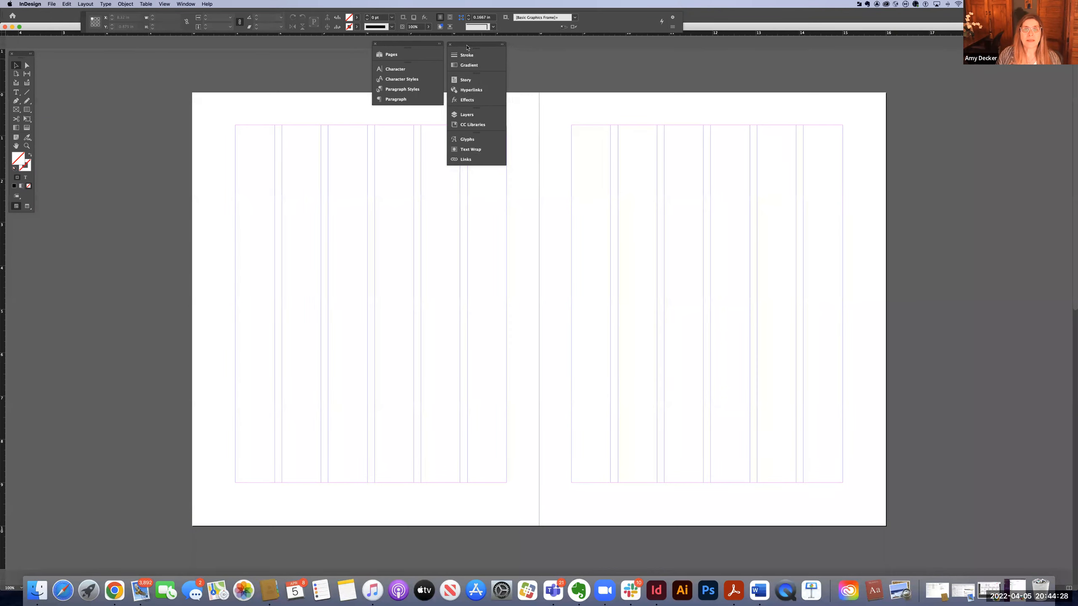
Open the Pages panel and move it out as a floating panel beside the spread.
left_click(390, 56)
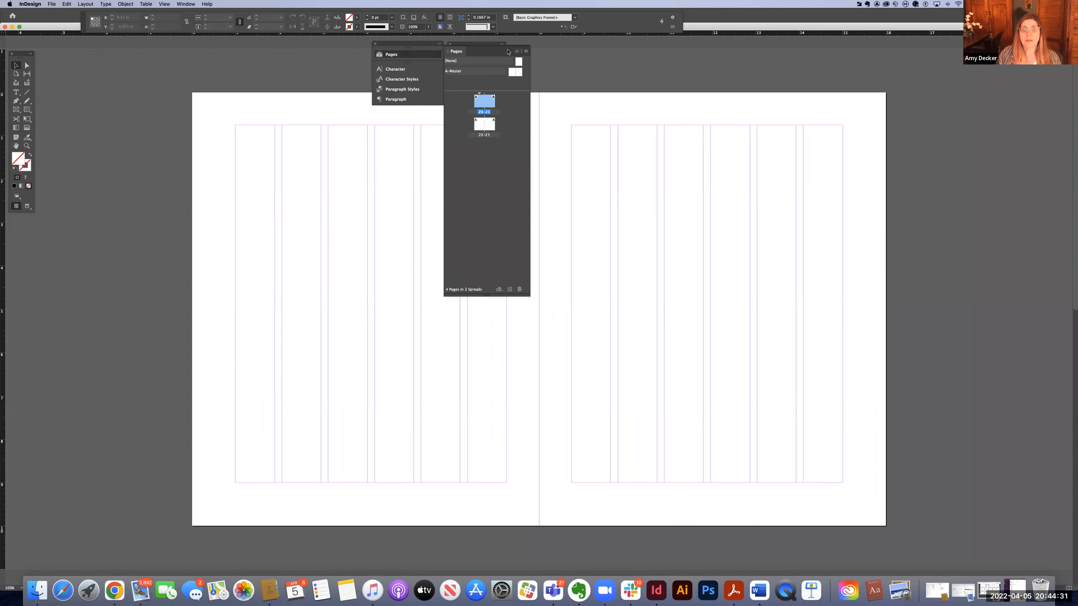
left_click_drag(508, 52, 317, 62)
left_click_drag(216, 77, 156, 92)
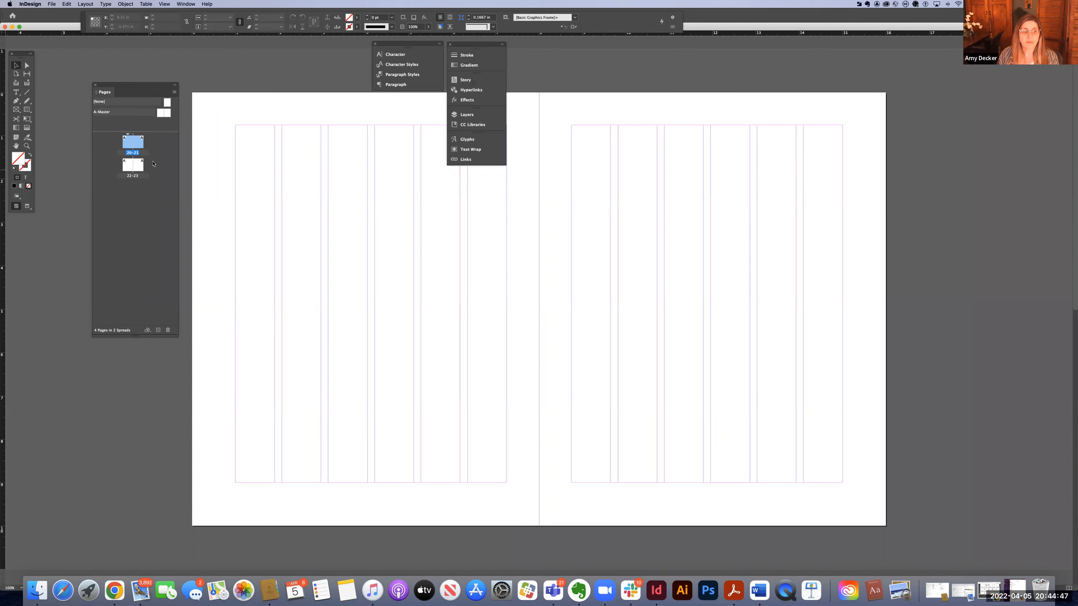
Change the document's starting page number to 1 in Document Setup.
left_click(51, 4)
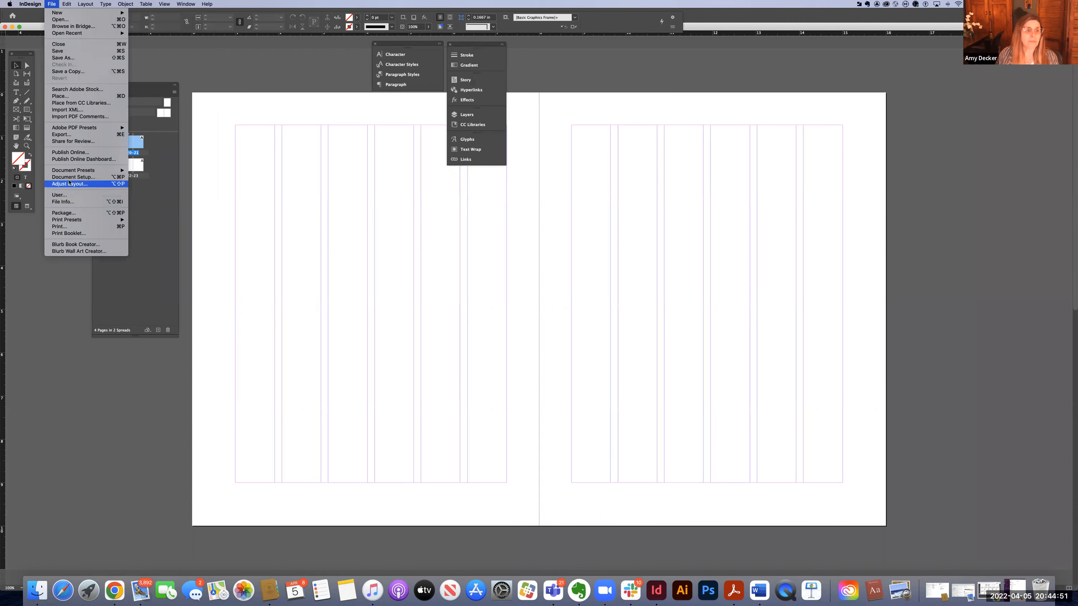
key("Escape")
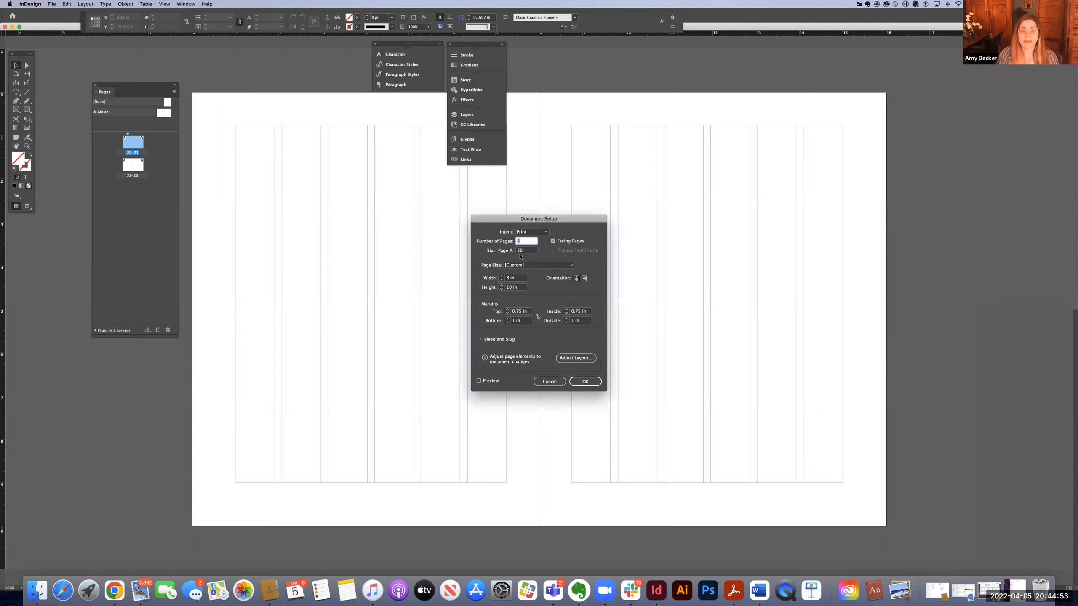
key("Tab")
type("1")
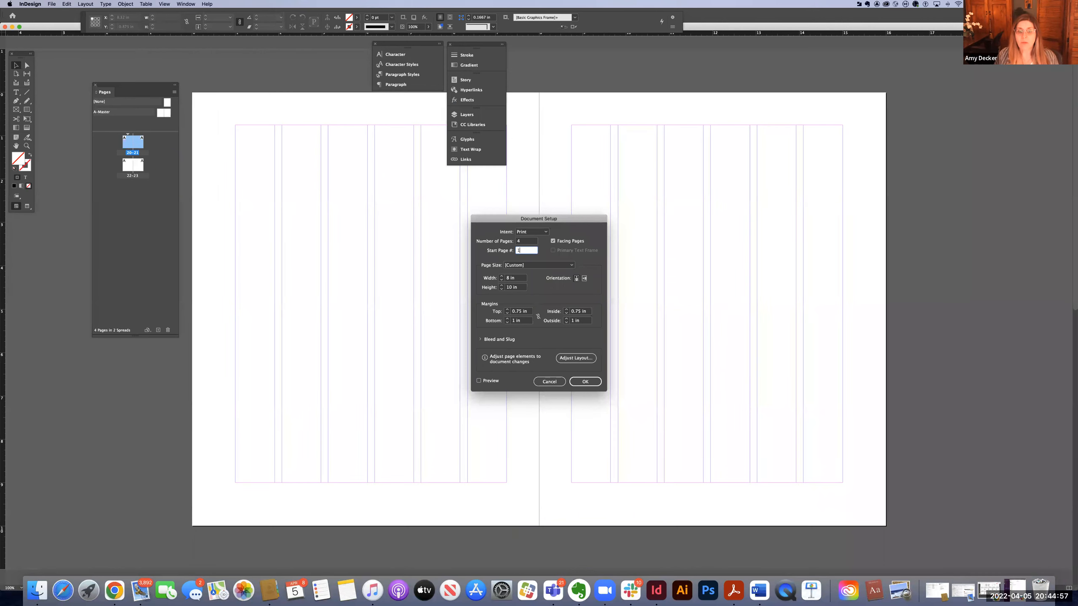
left_click(584, 382)
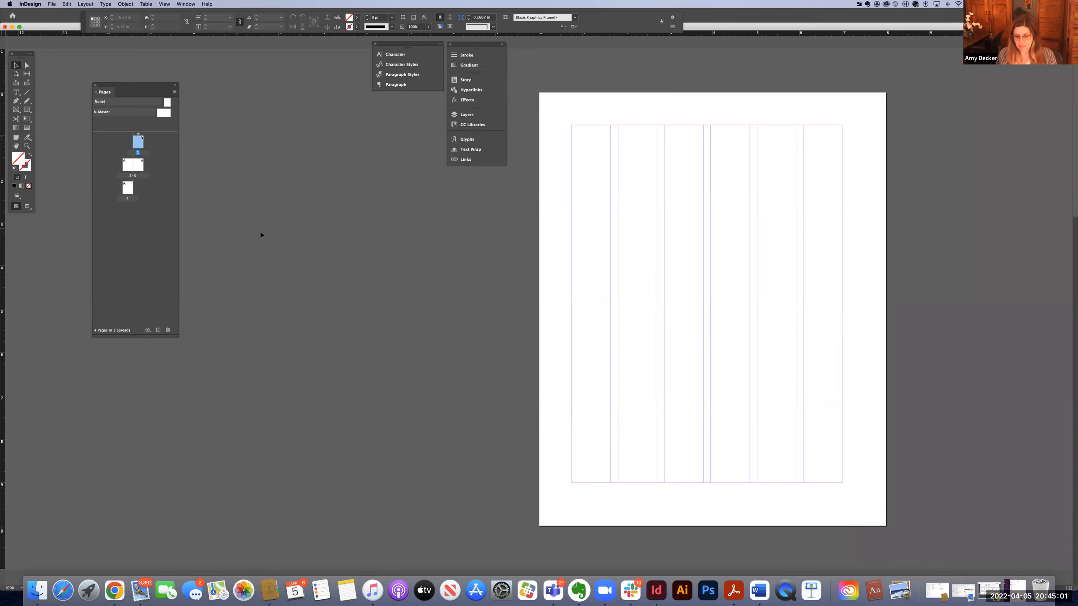
Zoom out and back in to examine how the pages are arranged into spreads.
key("super+minus")
key("super+minus")
key("super+minus")
key("super+minus")
key("super+minus")
key("super+minus")
key("super+minus")
key("super+minus")
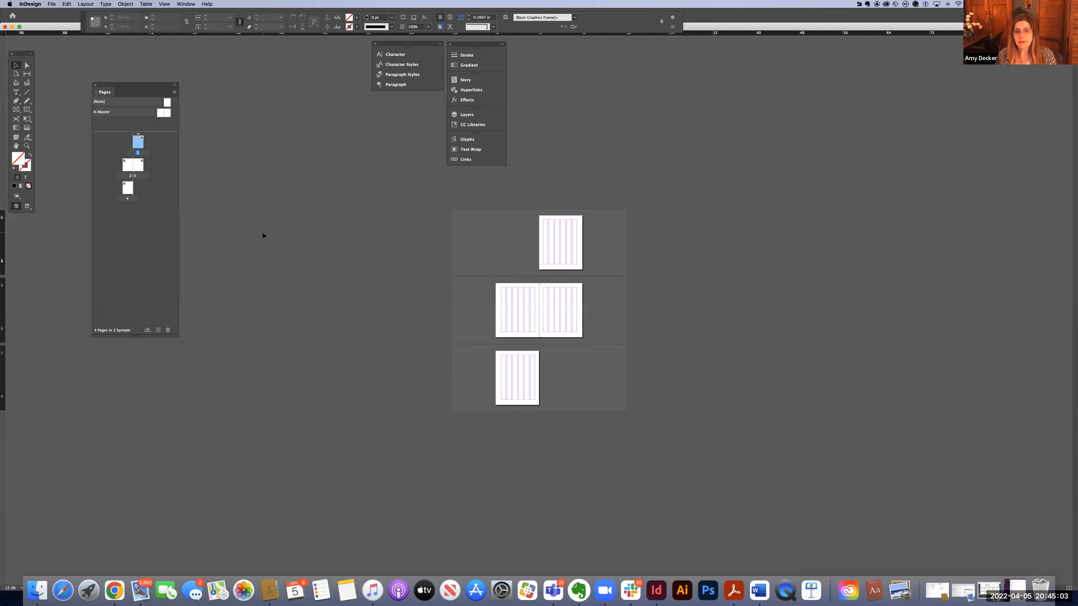
key("super+equal")
key("super+equal")
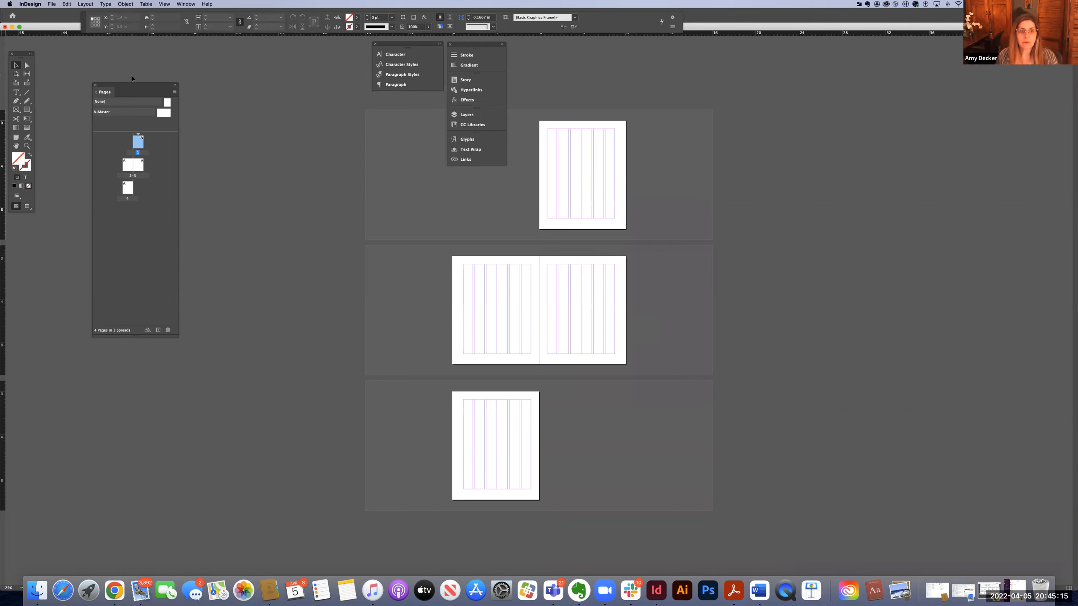
key("super+equal")
key("super+equal")
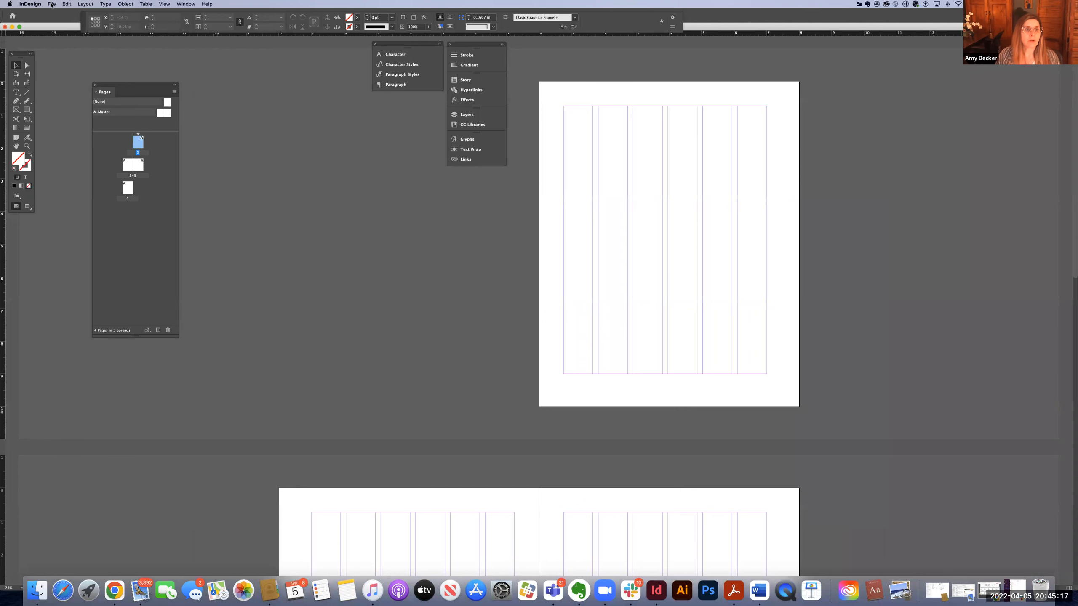
Set the document's starting page number to 20 in Document Setup.
left_click(52, 4)
left_click(82, 179)
key("Tab")
type("20")
key("Return")
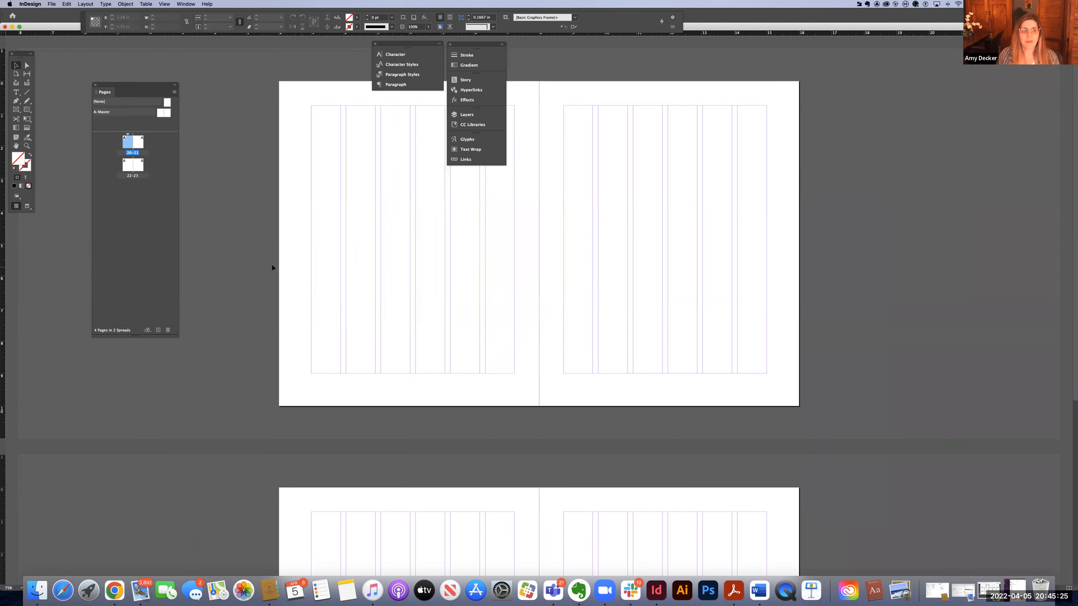
Move the floating Stroke, Gradient and Layers panel group to the right side of the window.
key("super+equal")
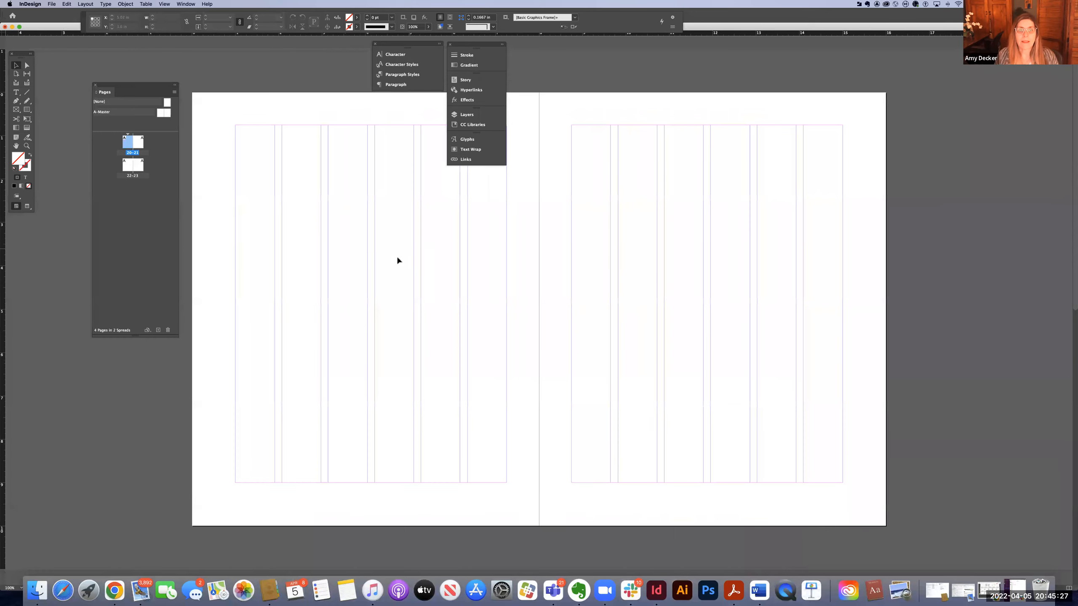
left_click_drag(361, 268, 537, 67)
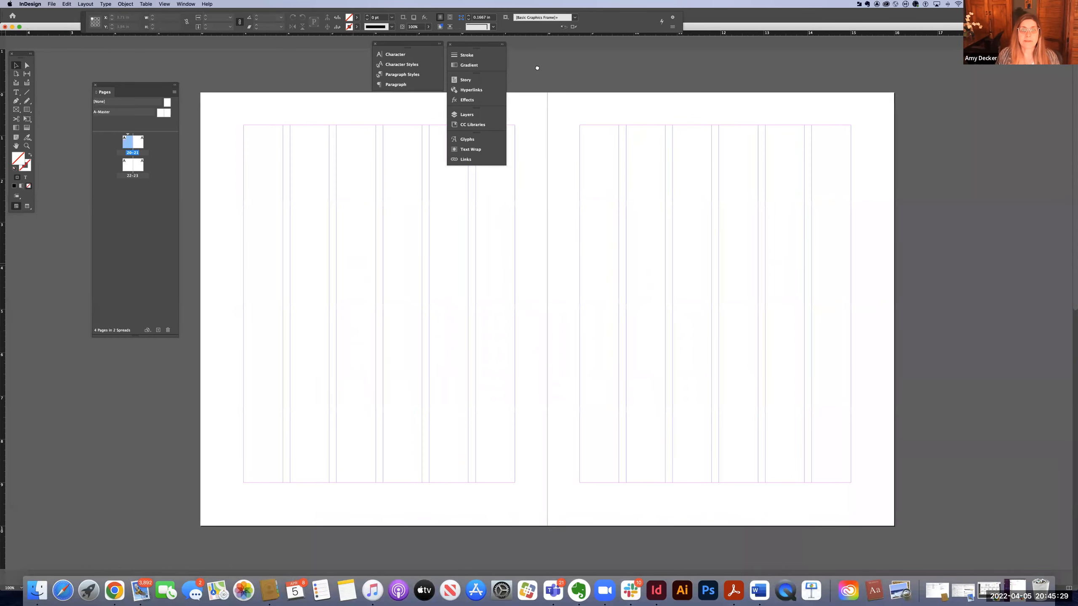
mouse_move(475, 43)
left_mouse_down()
mouse_move(850, 38)
mouse_move(970, 54)
mouse_move(929, 64)
left_mouse_up()
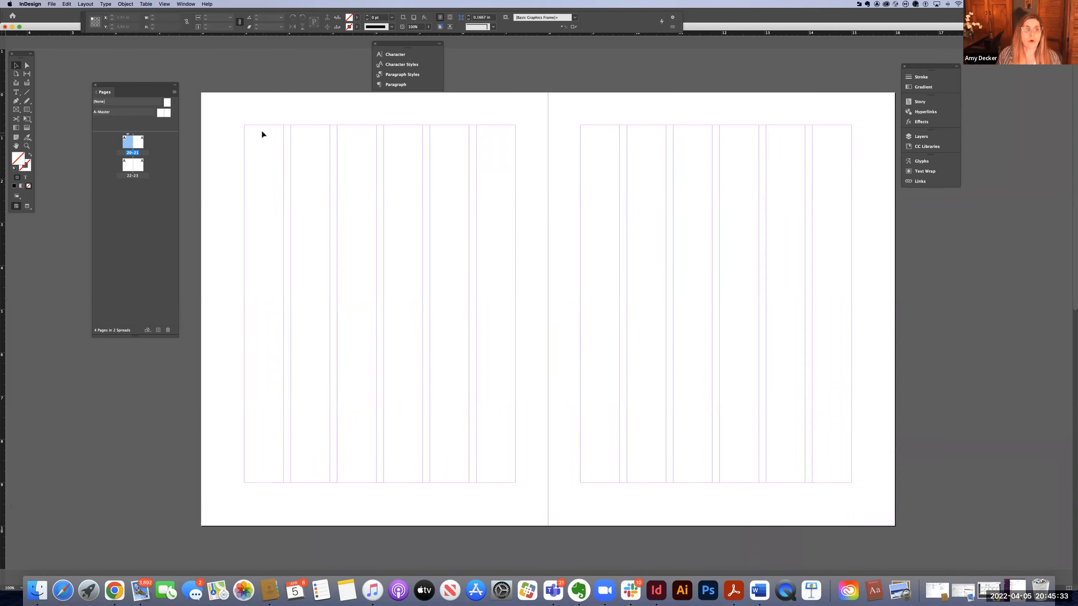
Open the Grids preferences and set the baseline grid to start at 0 in relative to the Top Margin.
left_click(40, 5)
mouse_move(43, 31)
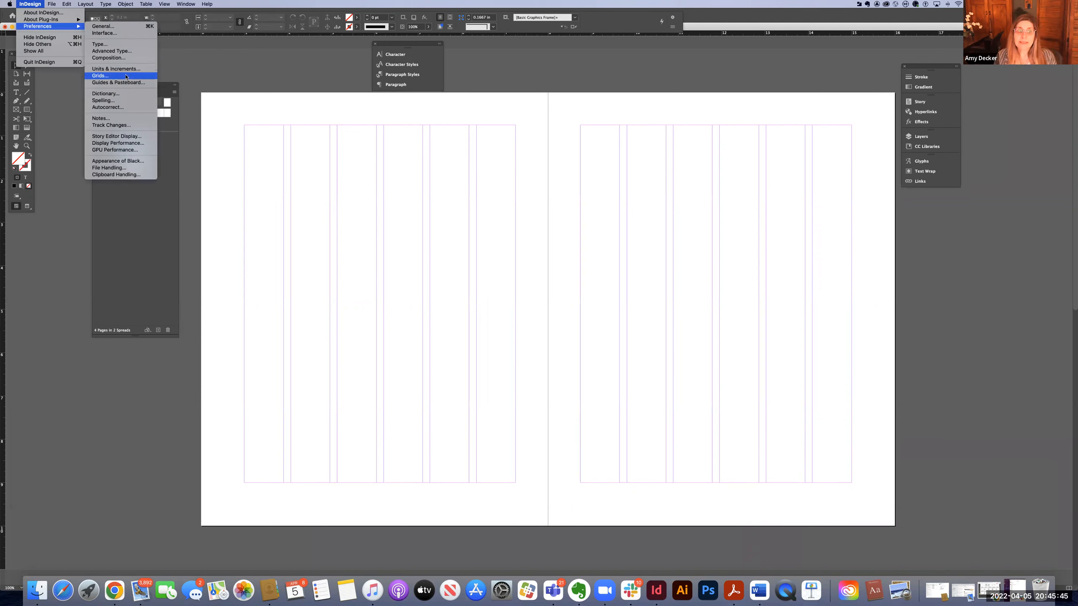
mouse_move(66, 4)
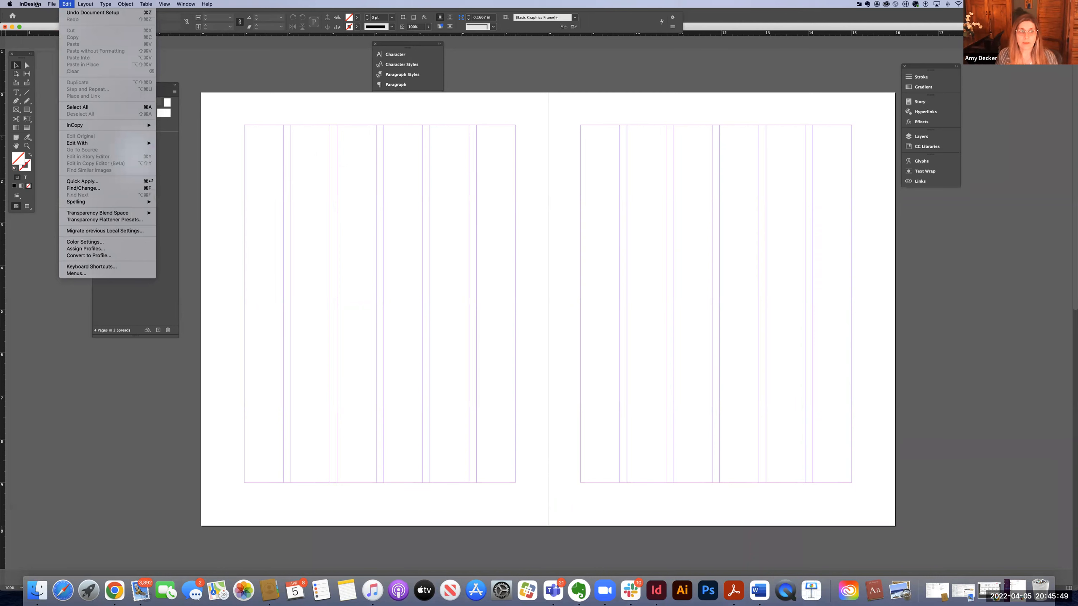
mouse_move(51, 26)
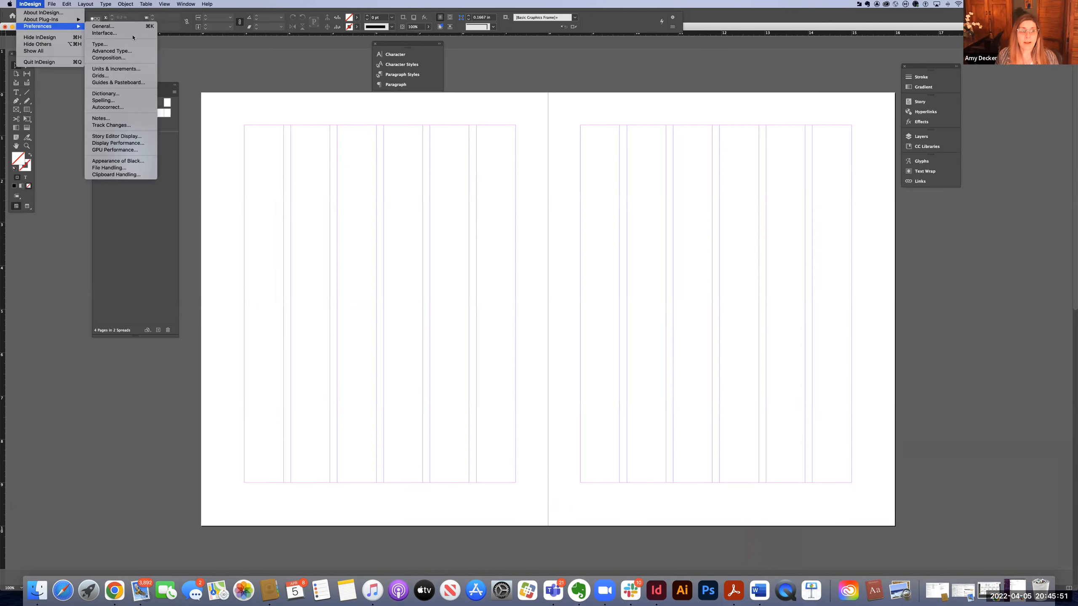
left_click(119, 77)
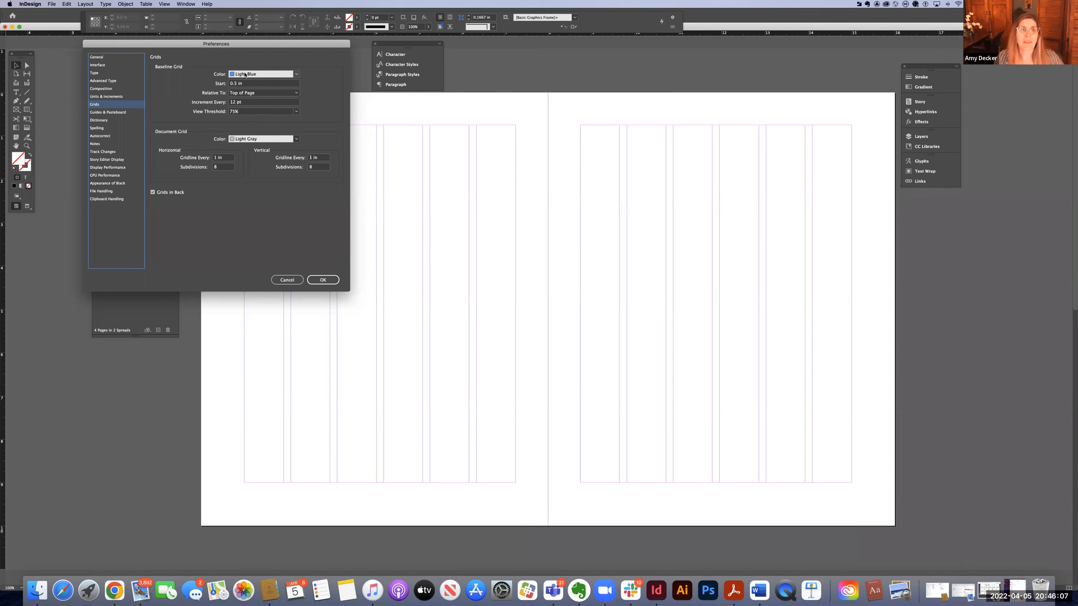
left_click(257, 85)
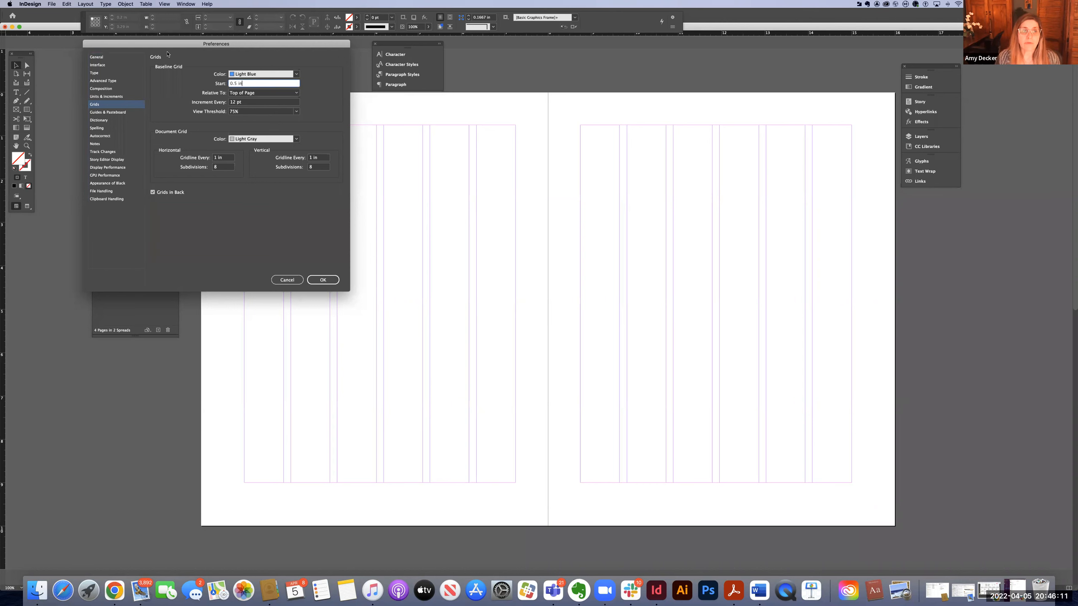
left_click_drag(195, 45, 325, 111)
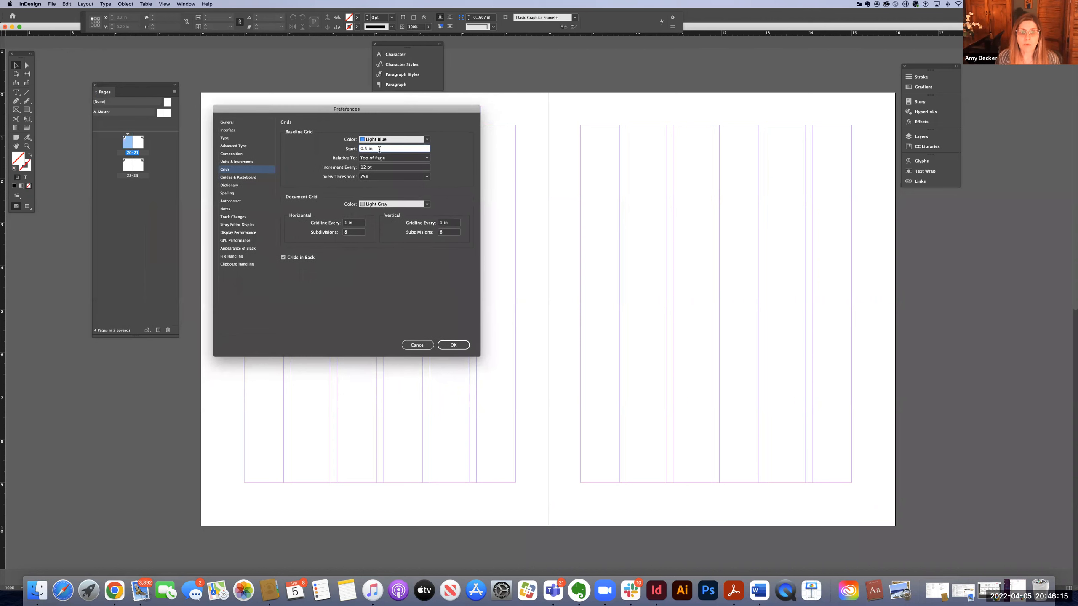
left_click_drag(374, 148, 356, 152)
type("0")
left_click(415, 162)
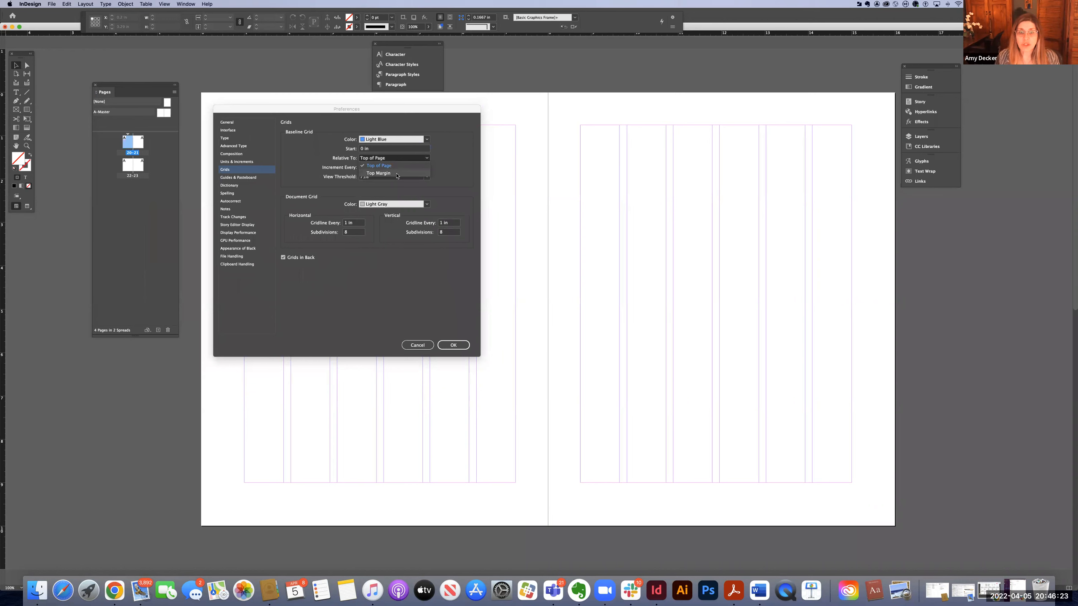
left_click(396, 173)
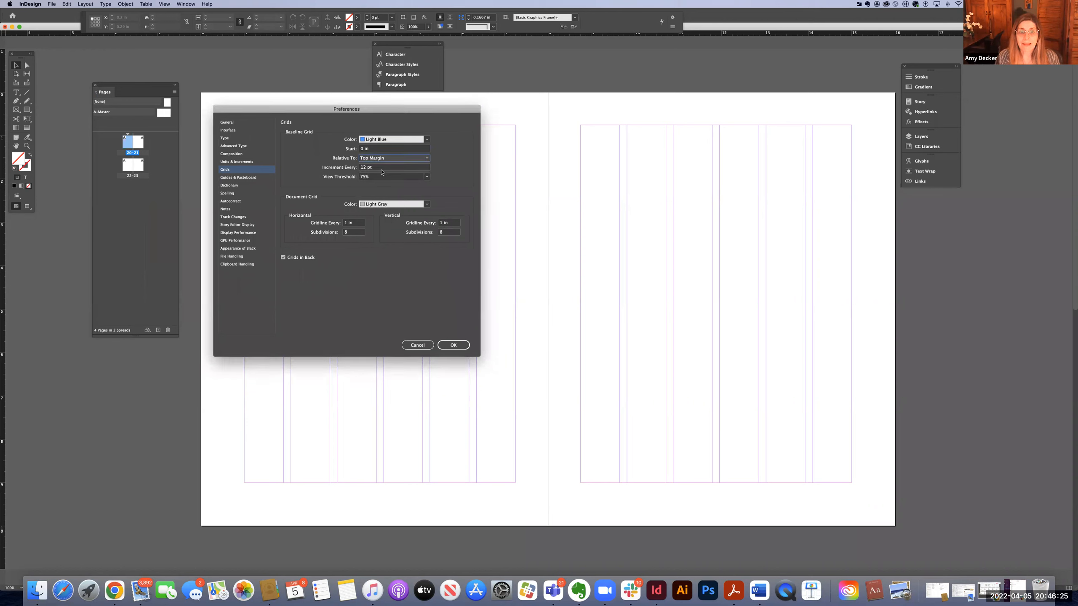
Set the baseline grid increment to 12 pt and its view threshold to 12.5%, then confirm the preferences.
key("Tab")
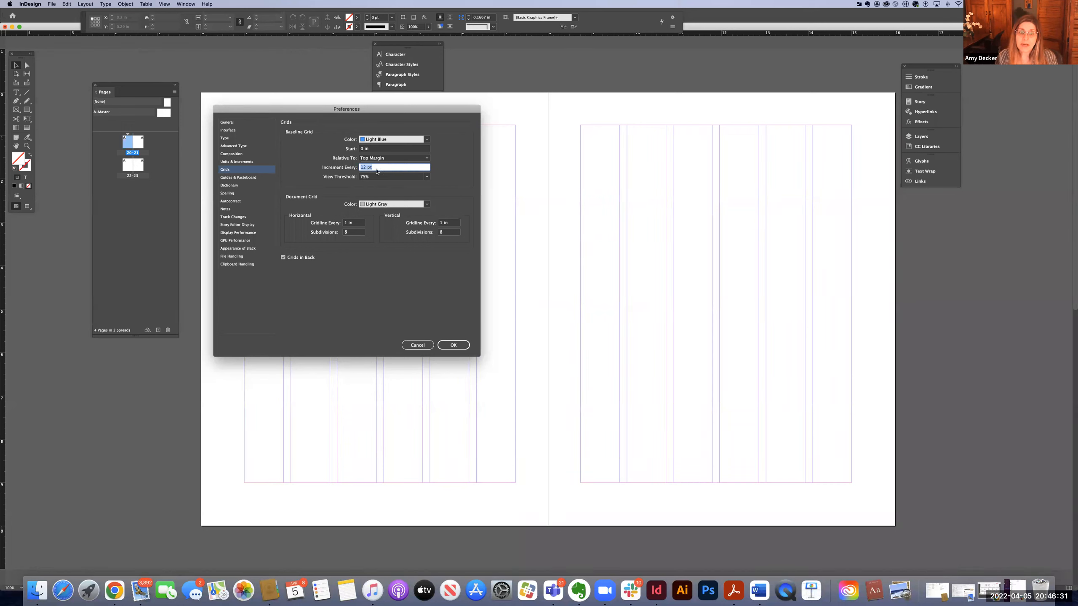
type("12")
left_click(396, 176)
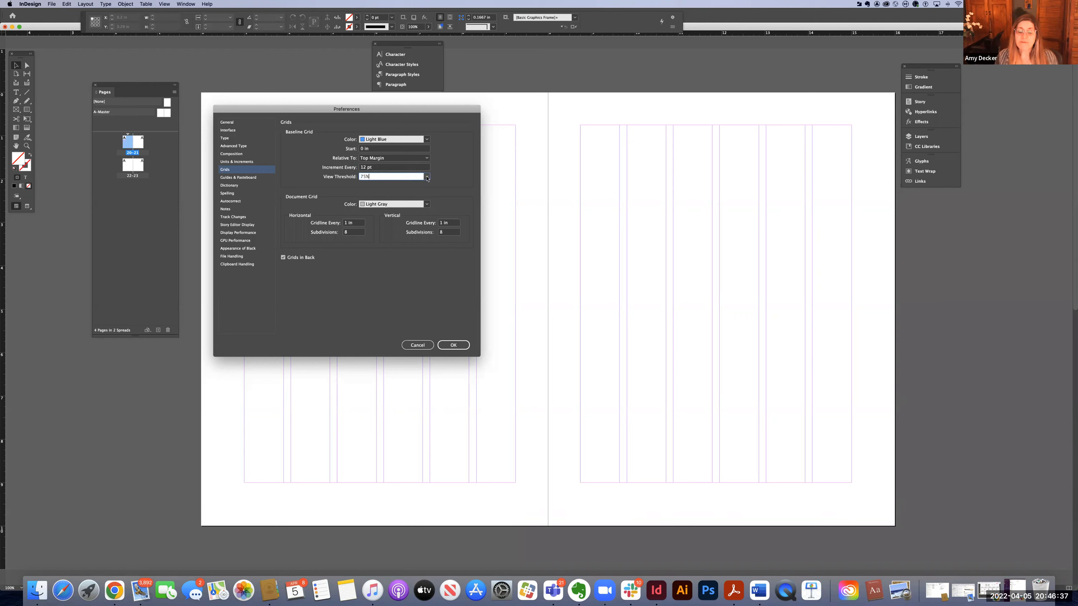
left_click(427, 177)
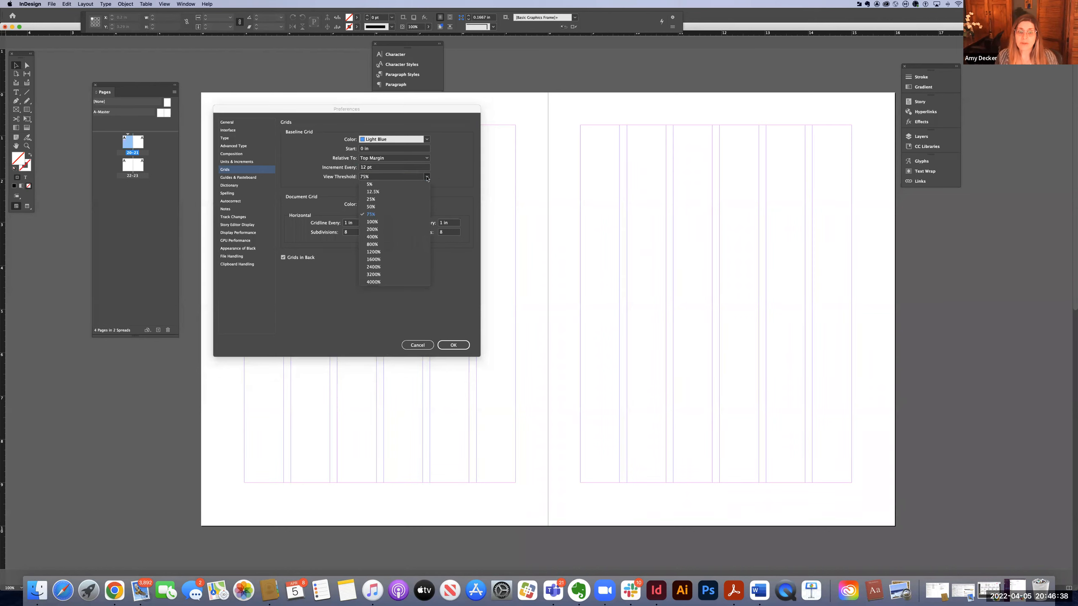
left_click(394, 193)
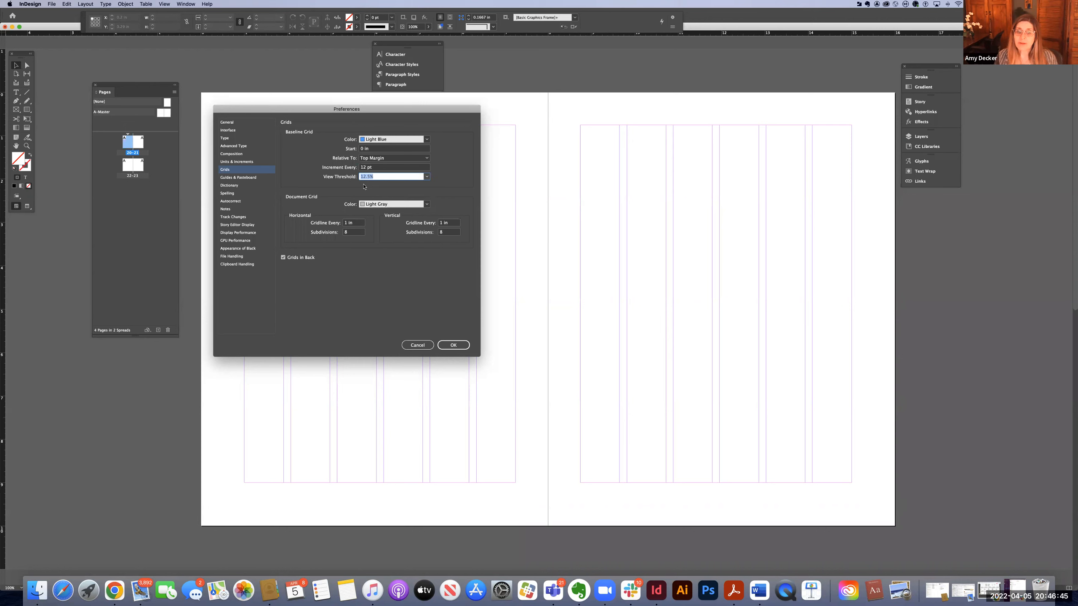
left_click(454, 346)
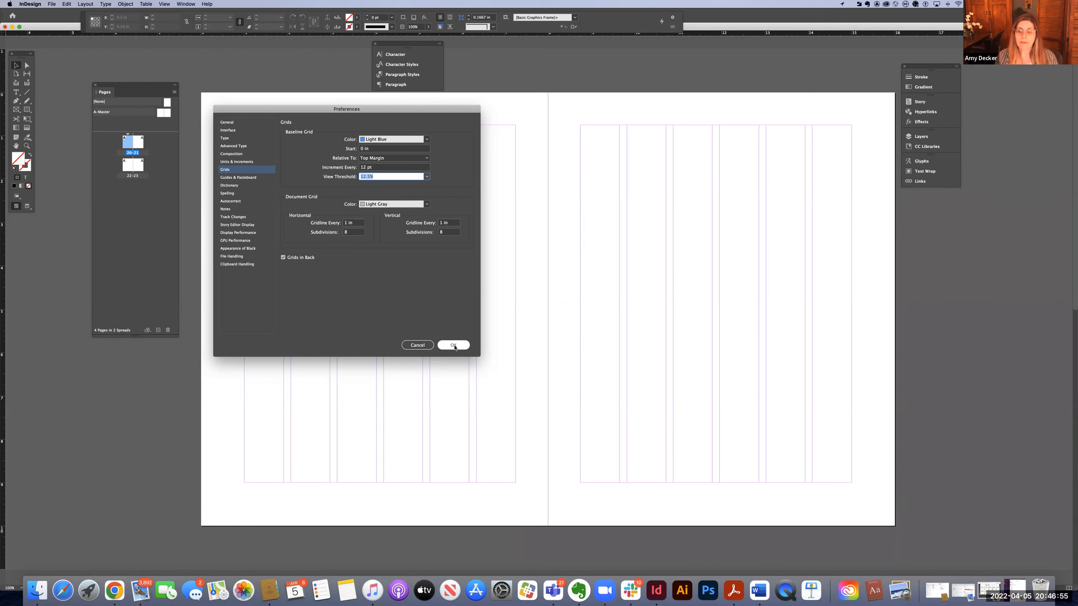
left_click(453, 345)
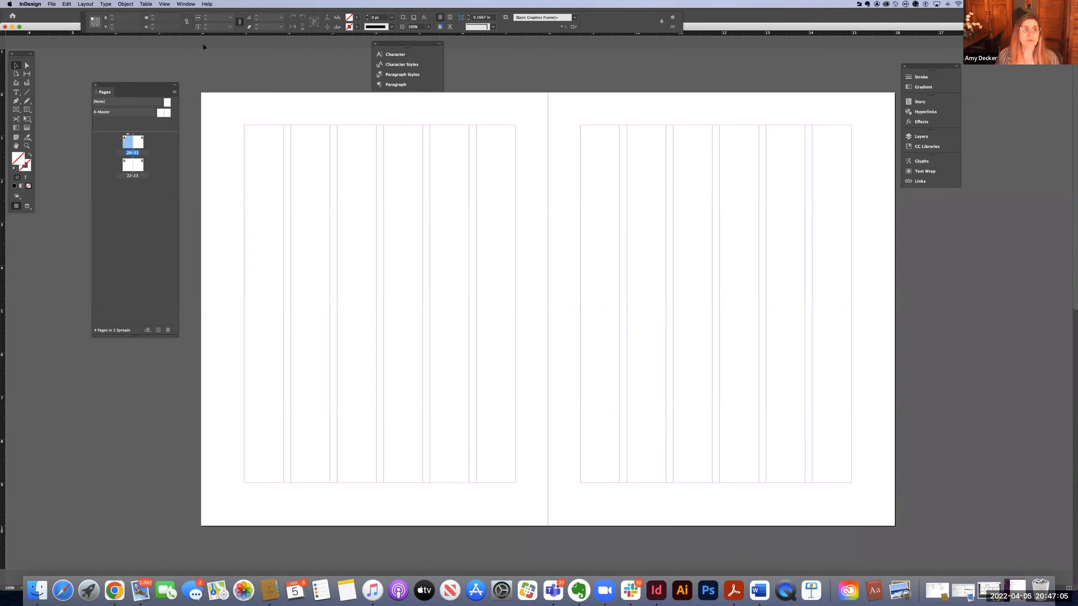
Show the baseline grid on the spread.
left_click(186, 4)
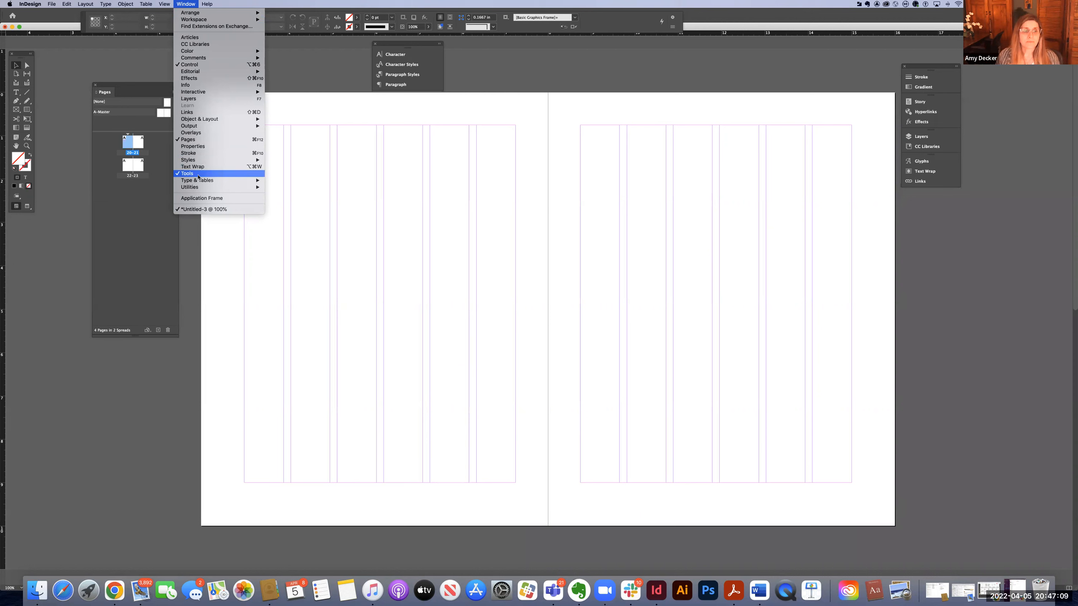
mouse_move(152, 4)
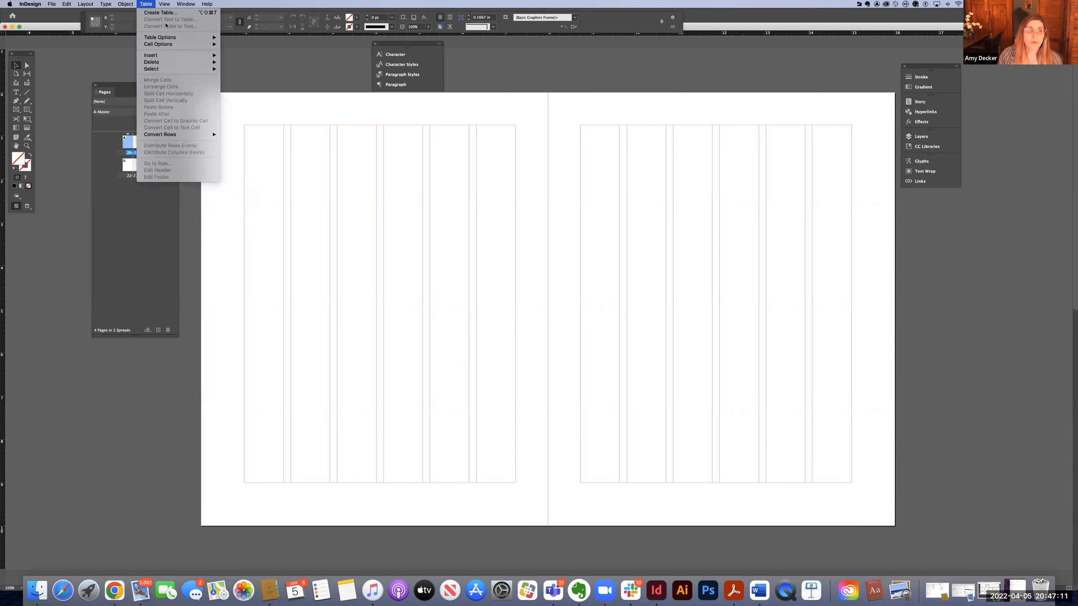
mouse_move(177, 145)
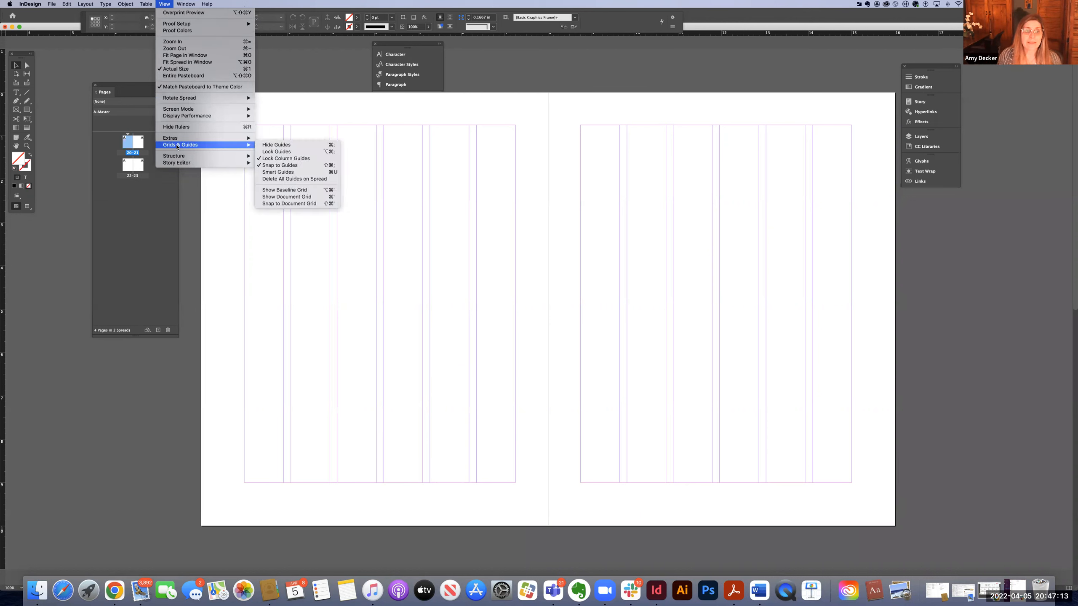
left_click(279, 191)
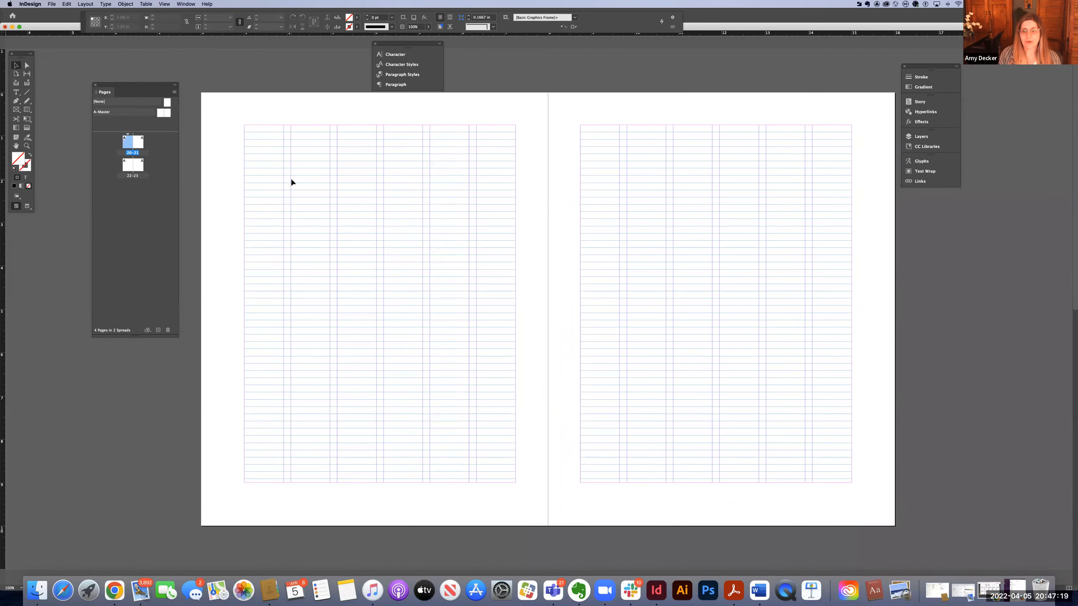
Open the A-Master spread for editing and view it at actual size.
key("super+equal")
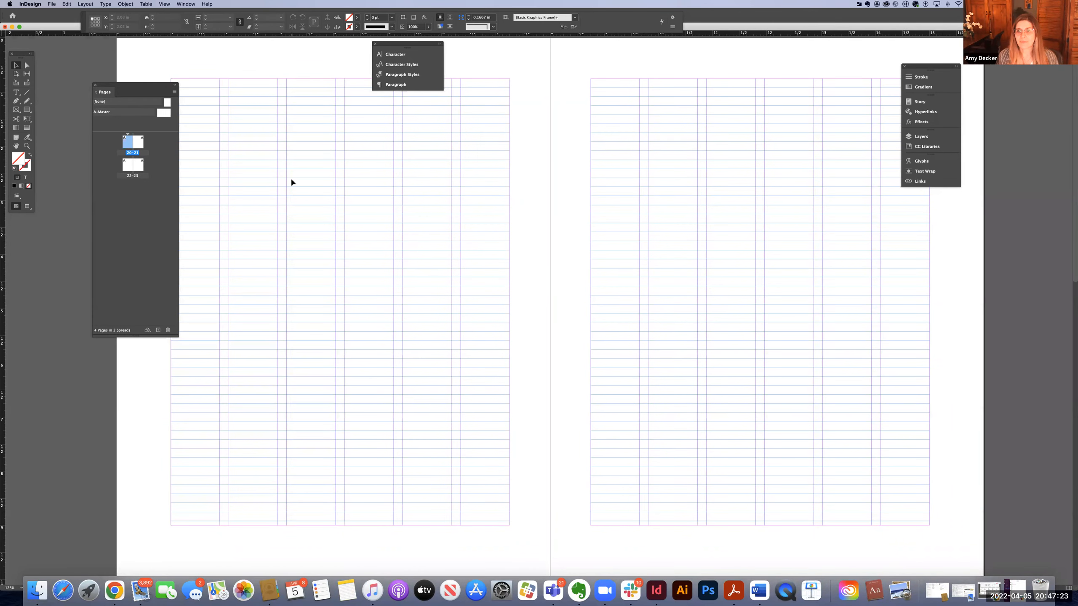
left_click(163, 114)
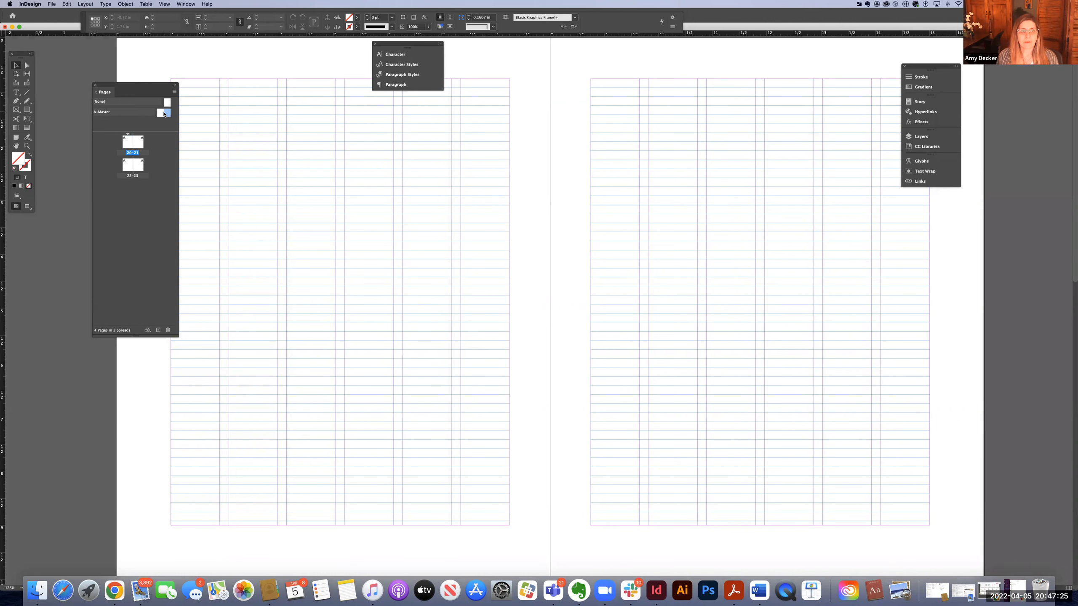
double_click(163, 113)
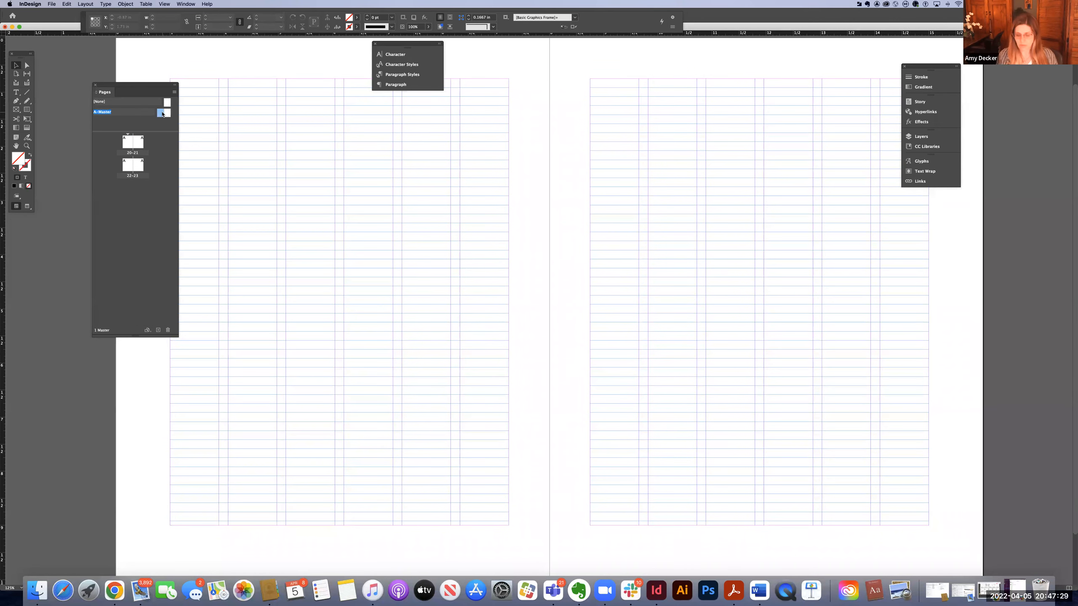
key("super+1")
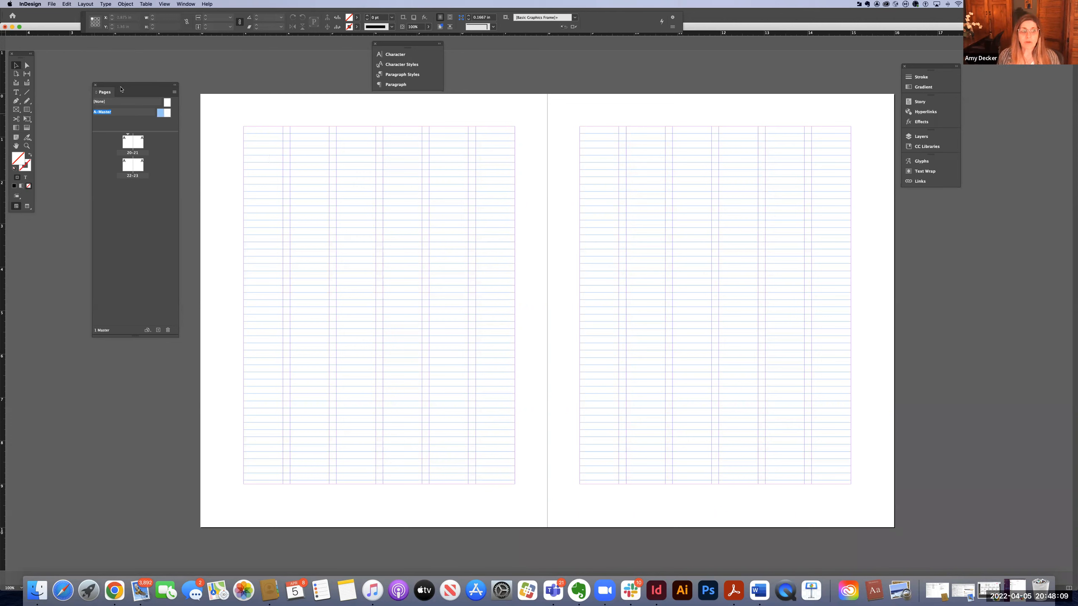
Move the Pages panel over the spread and select the A-Master.
left_click_drag(131, 86, 253, 109)
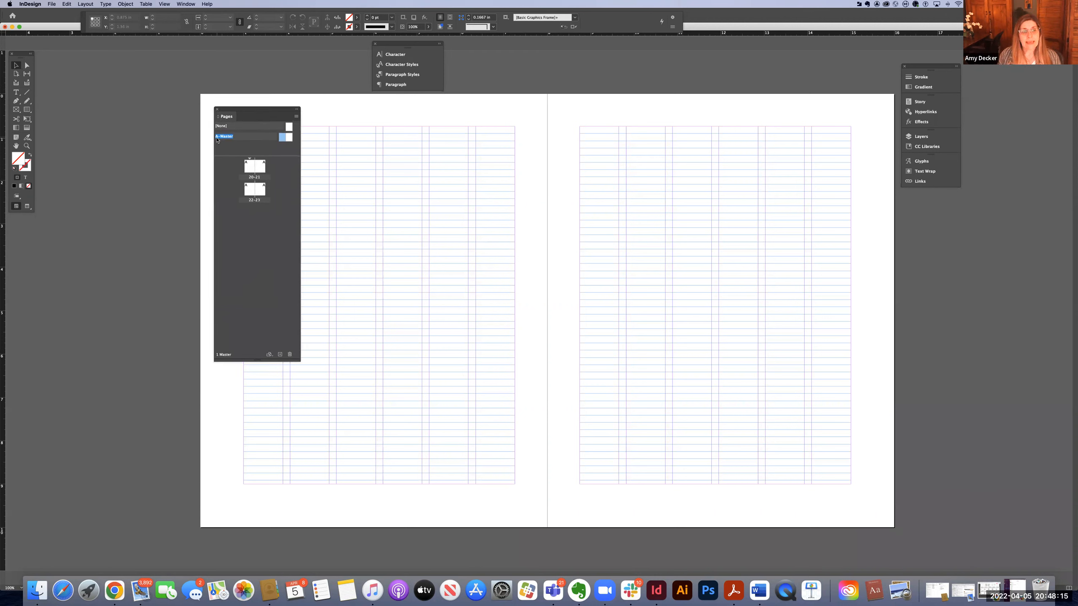
left_click(218, 127)
left_click(278, 140)
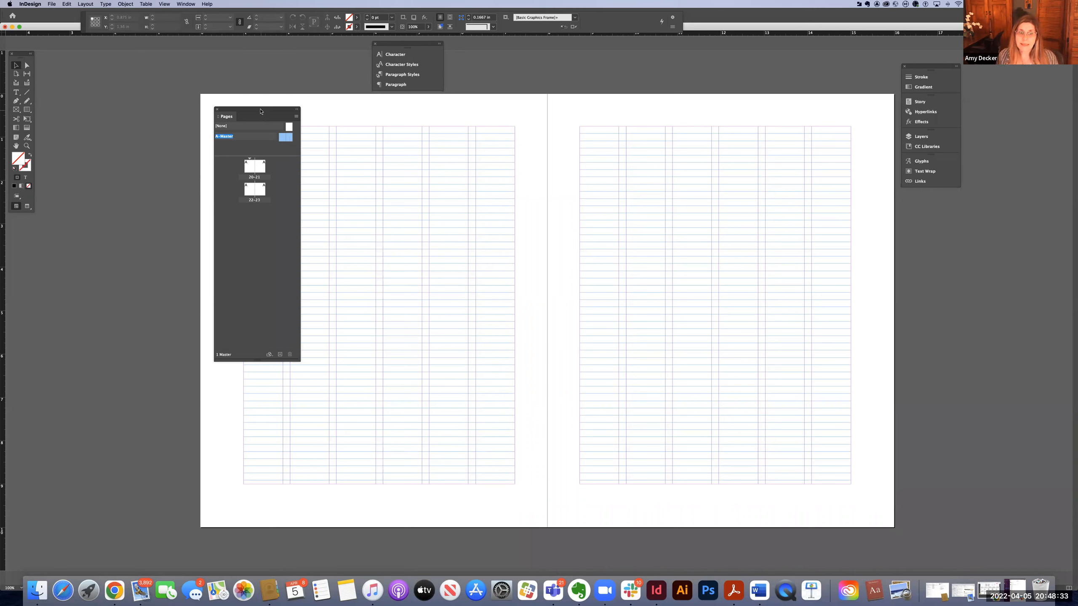
Move the Pages panel beside the spread and zoom in on the A-Master pages.
left_click_drag(249, 111, 154, 92)
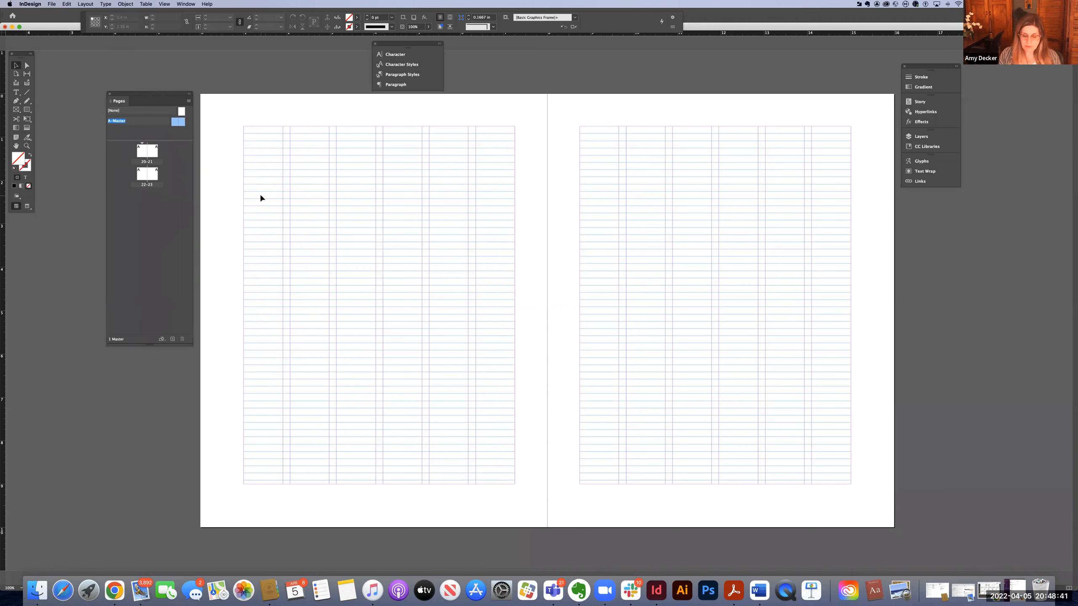
key("super+equal")
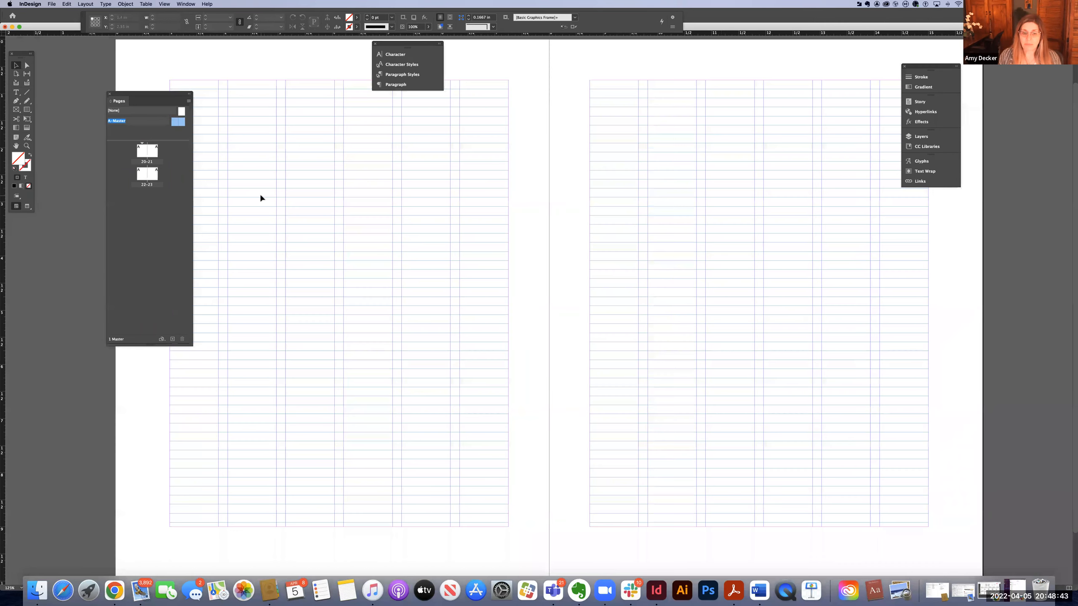
scroll(279, 214, "down", 1)
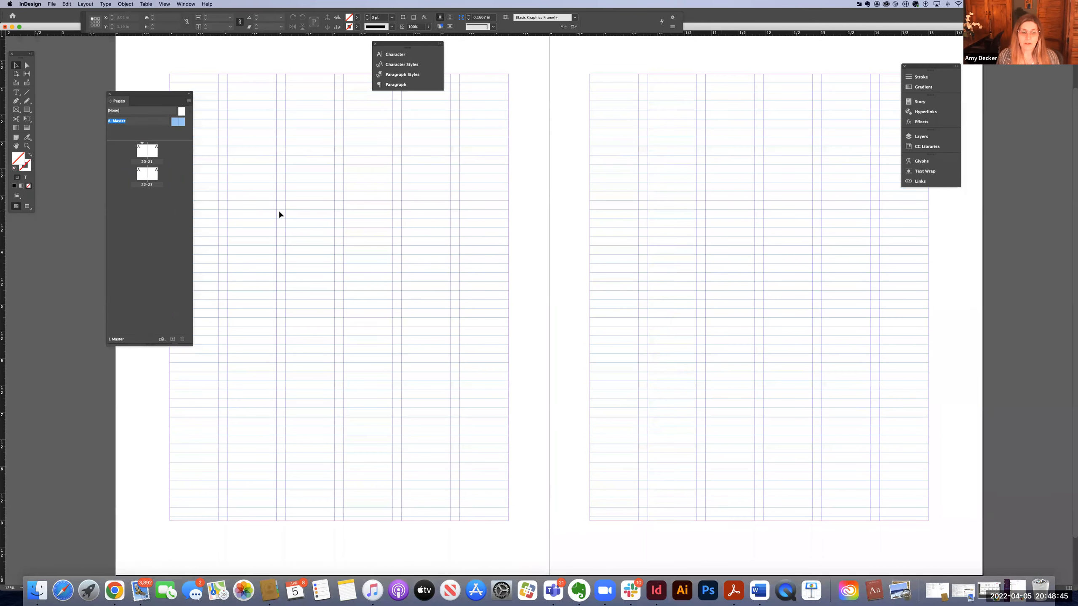
scroll(279, 213, "down", 3)
scroll(278, 214, "up", 3)
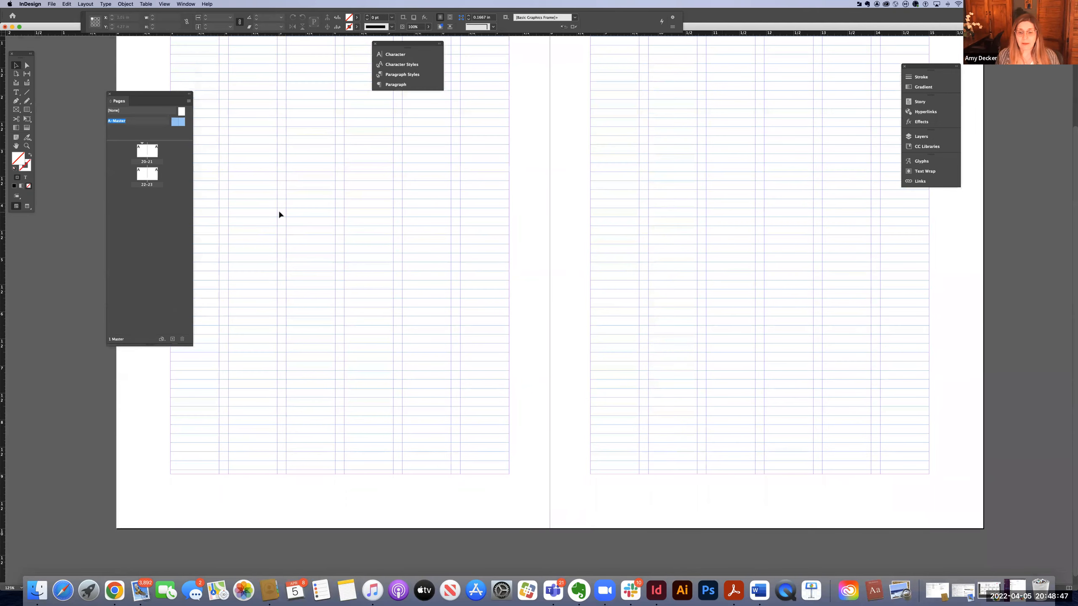
scroll(278, 214, "up", 5)
scroll(279, 214, "down", 3)
scroll(279, 214, "down", 4)
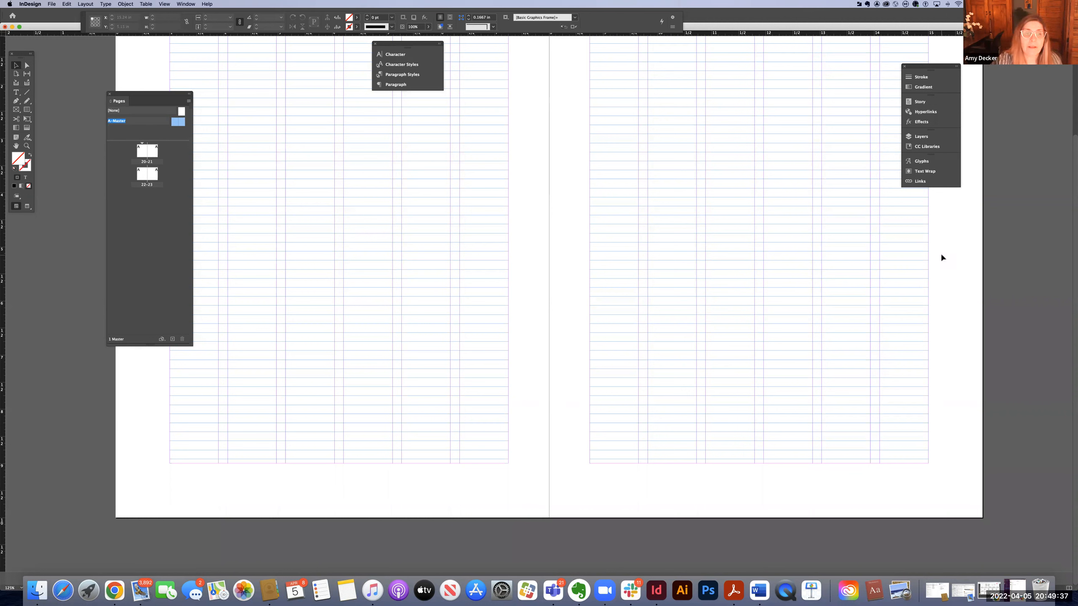
scroll(488, 421, "left", 1)
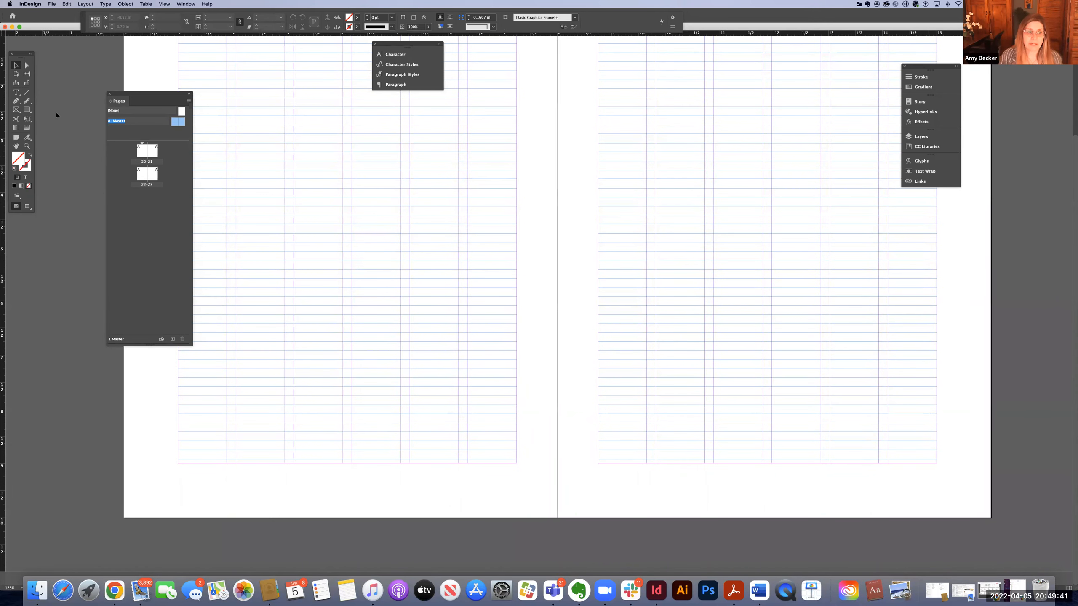
Draw a text frame below the bottom margin of the left master page.
left_click(16, 94)
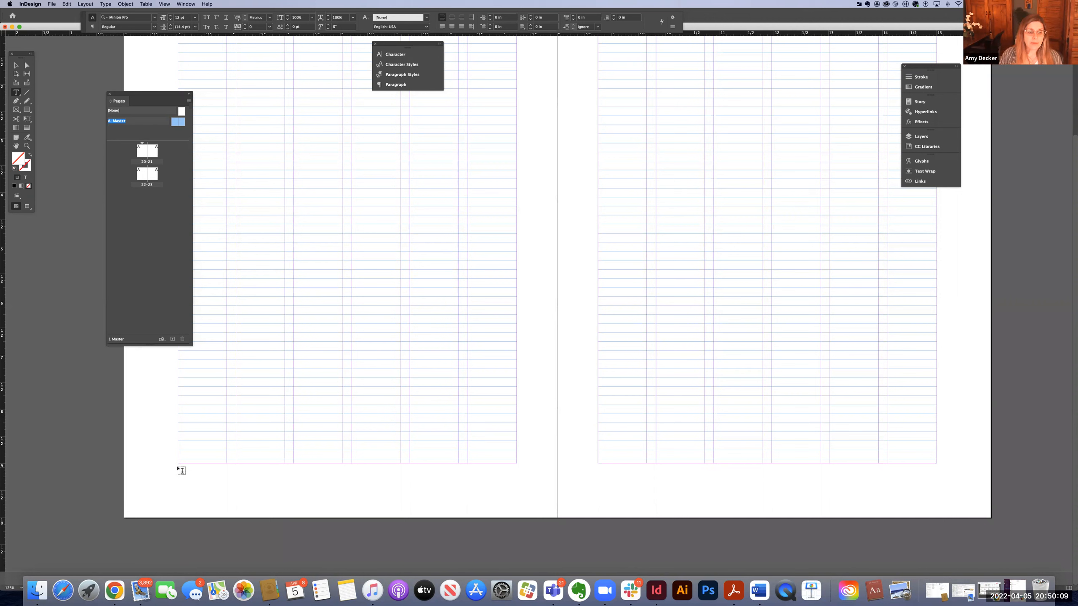
left_click_drag(178, 468, 298, 486)
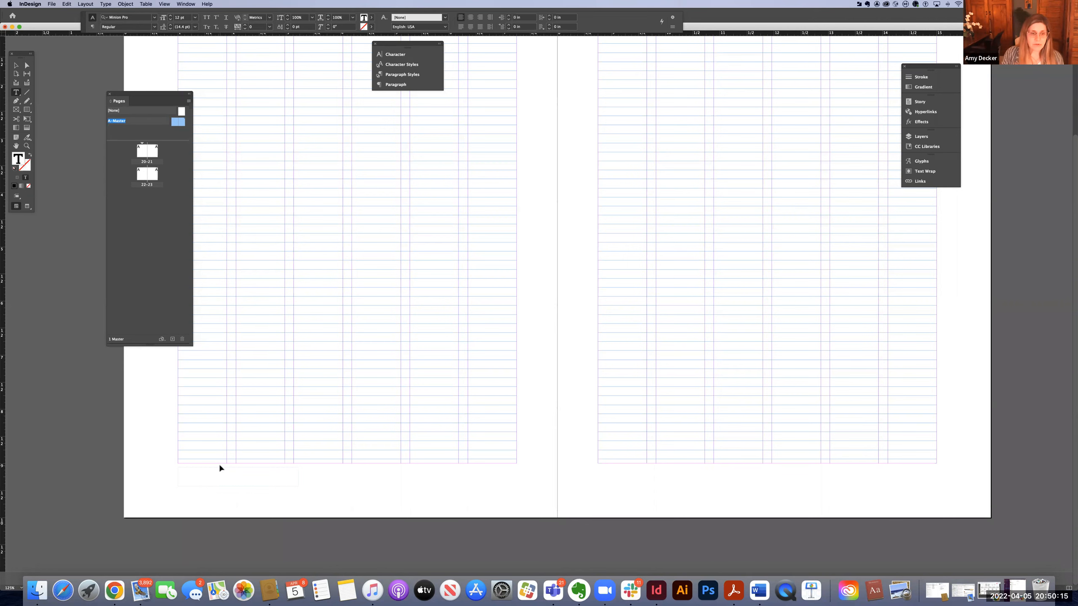
key("super+equal")
key("super+equal")
key("super+equal")
key("super+equal")
key("super+equal")
key("super+equal")
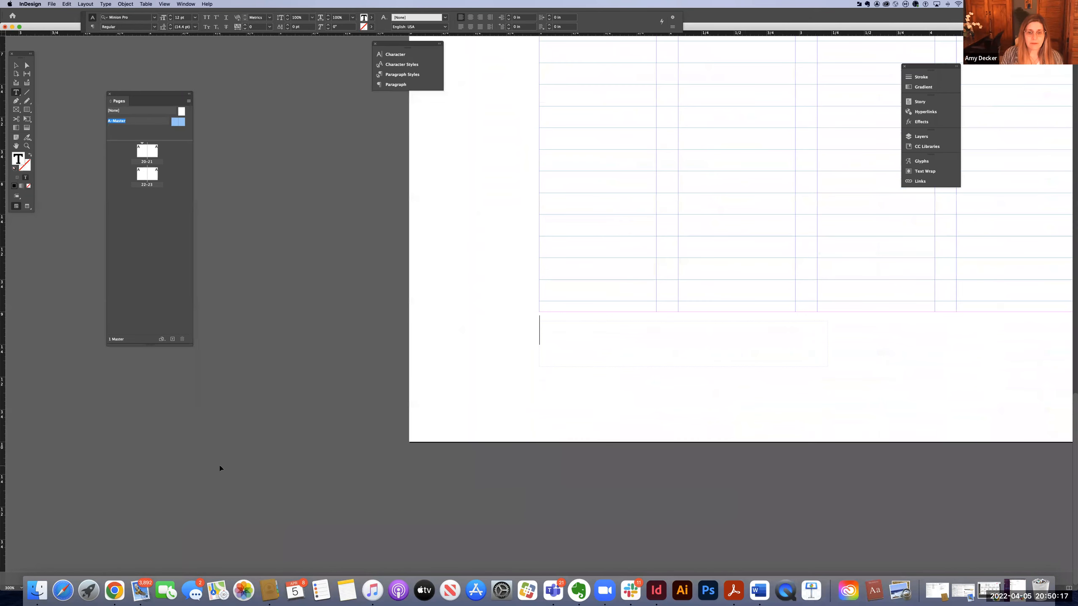
left_click_drag(295, 398, 305, 408)
key("super+z")
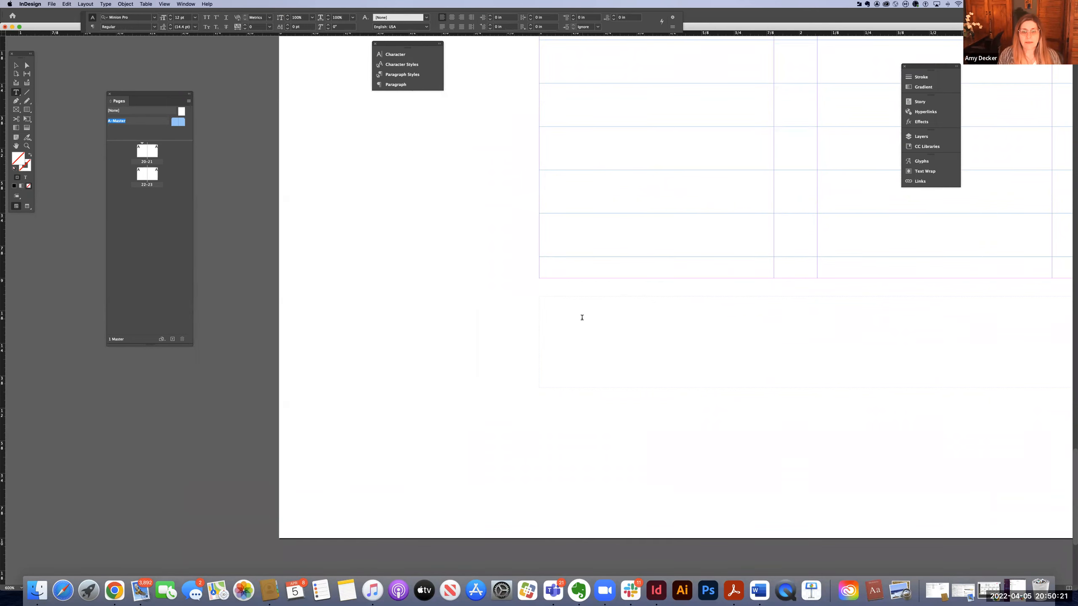
Drag a vertical ruler guide to the left edge of the new text frame.
left_click(16, 64)
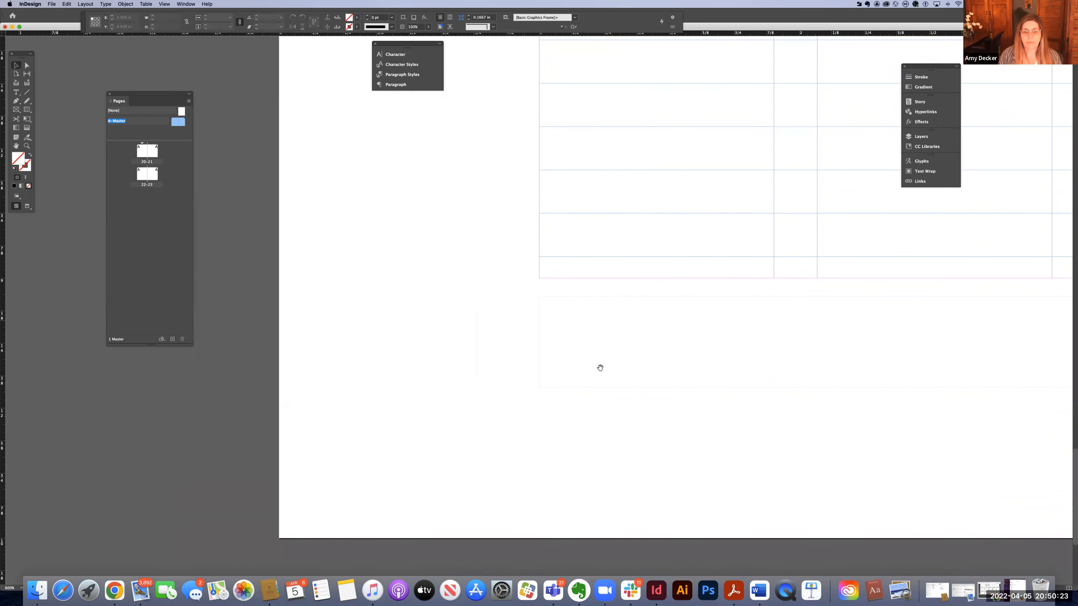
scroll(339, 390, "right", 6)
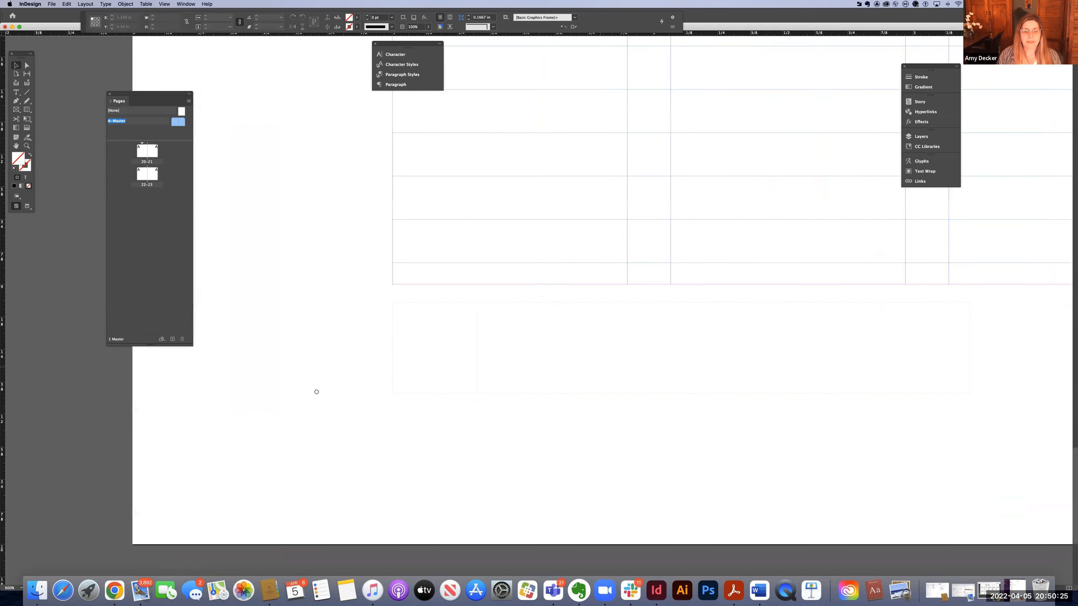
scroll(272, 315, "left", 1)
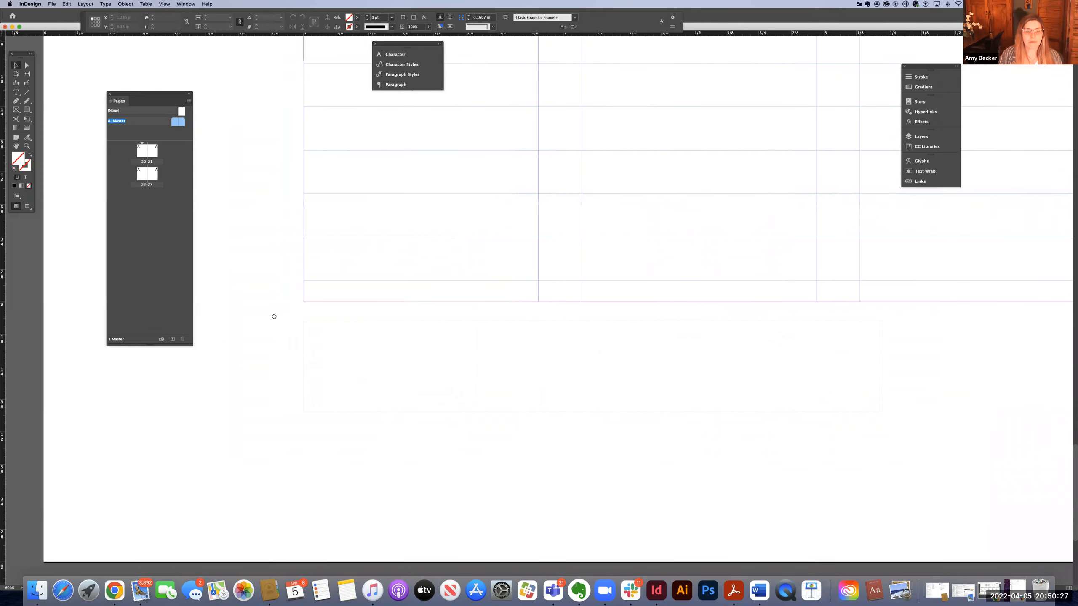
left_click_drag(5, 288, 304, 312)
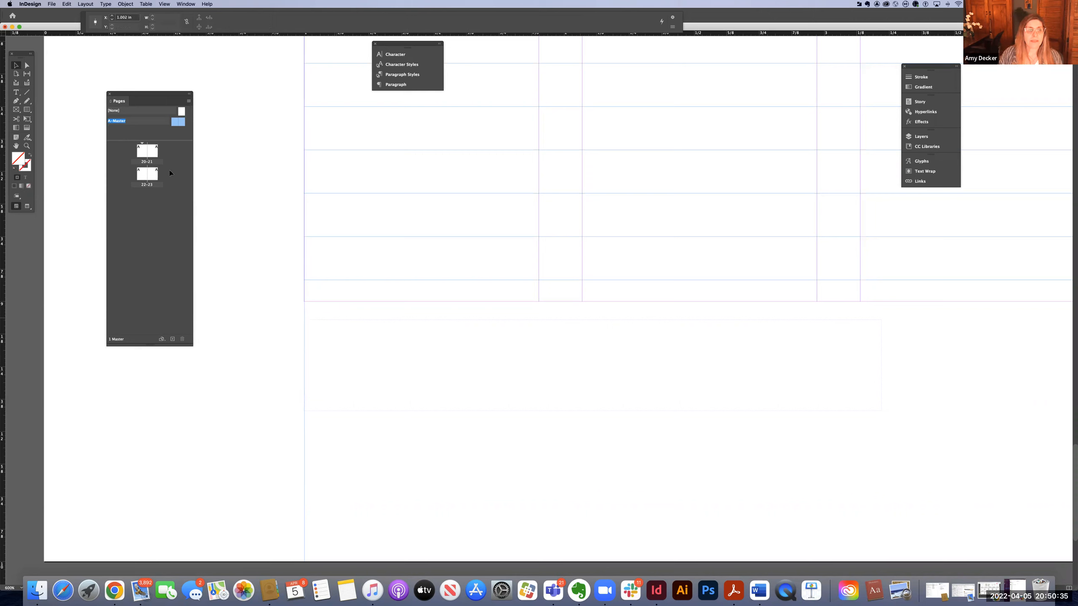
Clear the frame's contents and type the footer "10 | Mastering the art of Cooking".
left_click(16, 93)
left_click(325, 331)
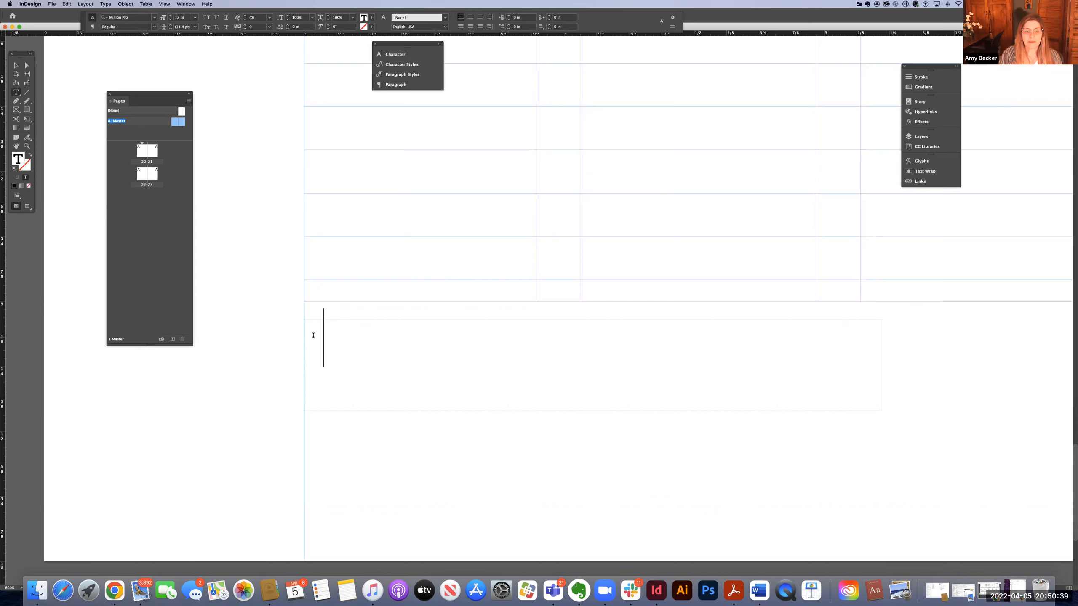
left_click_drag(388, 342, 336, 370)
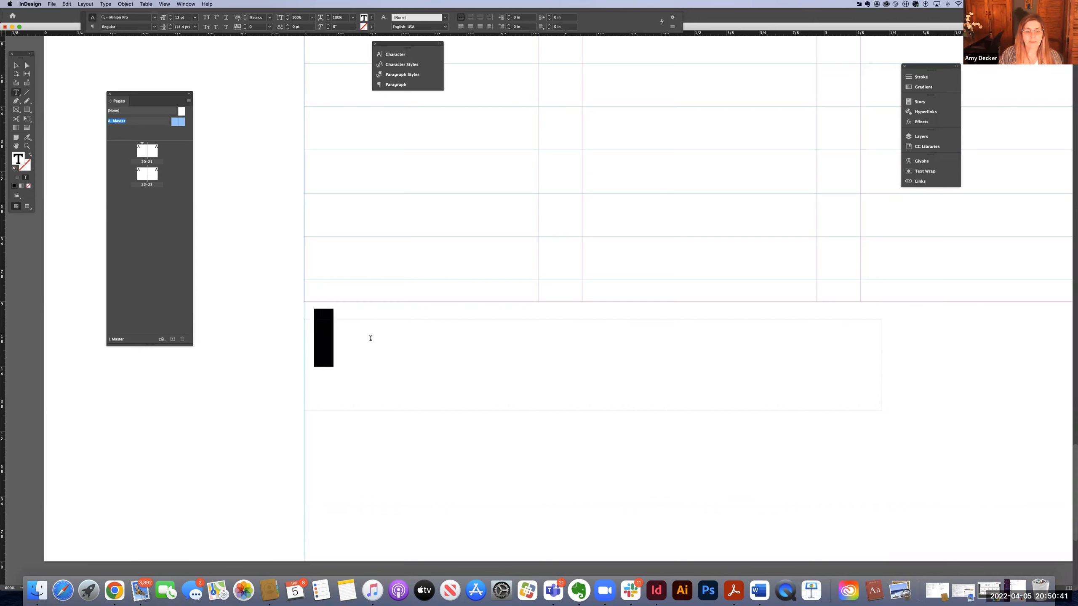
key("super+a")
key("BackSpace")
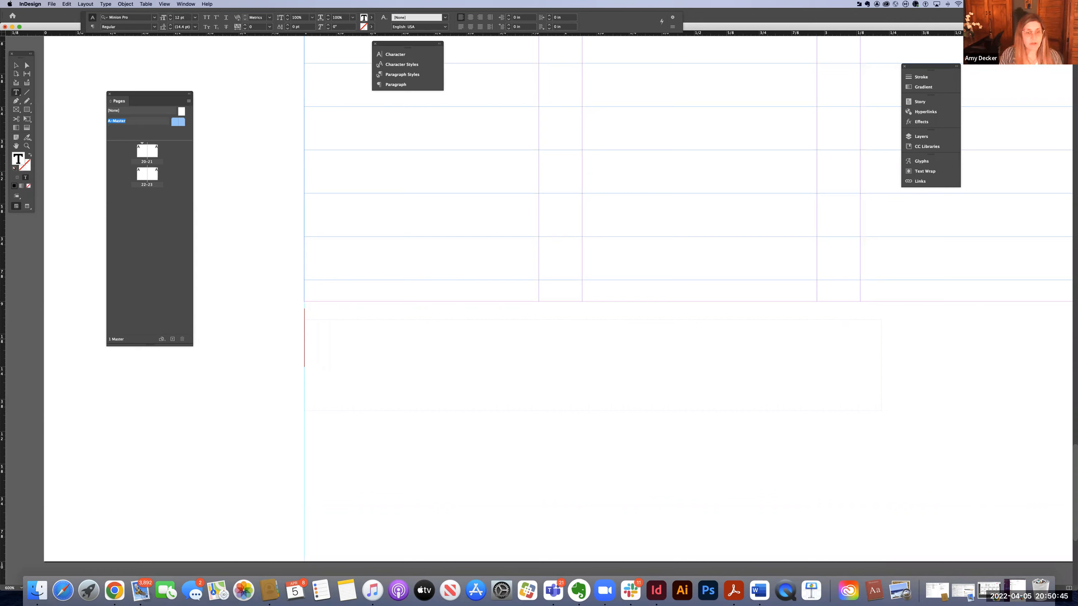
type("10")
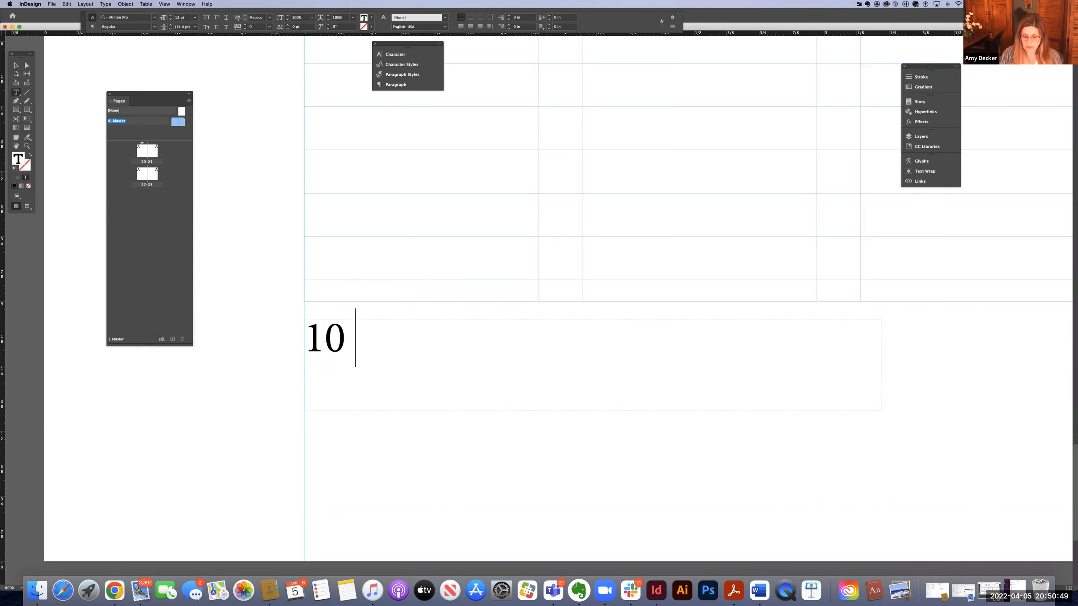
type(" |")
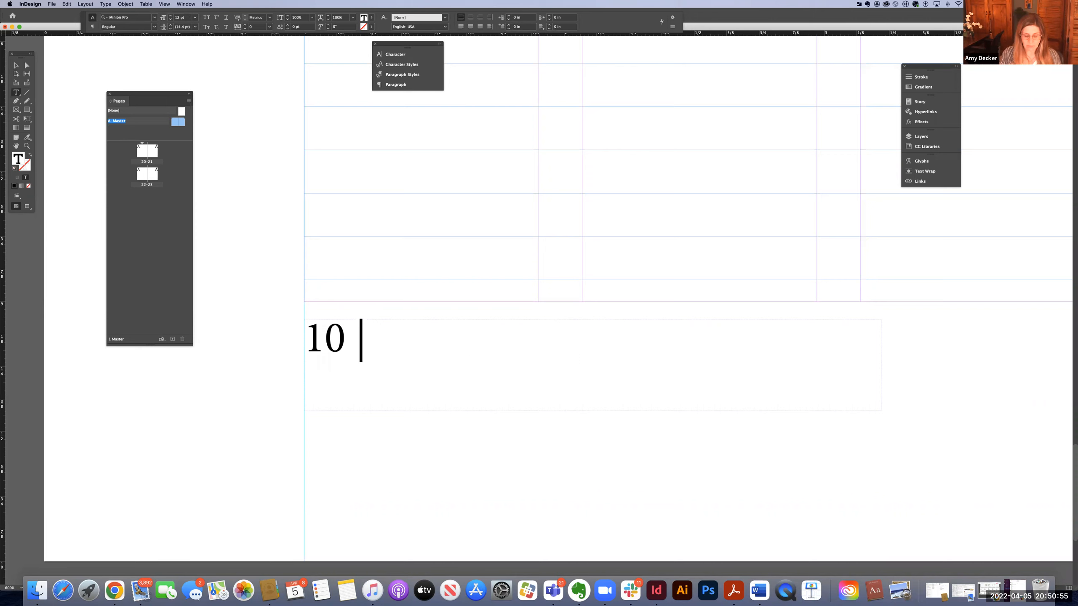
type(" M")
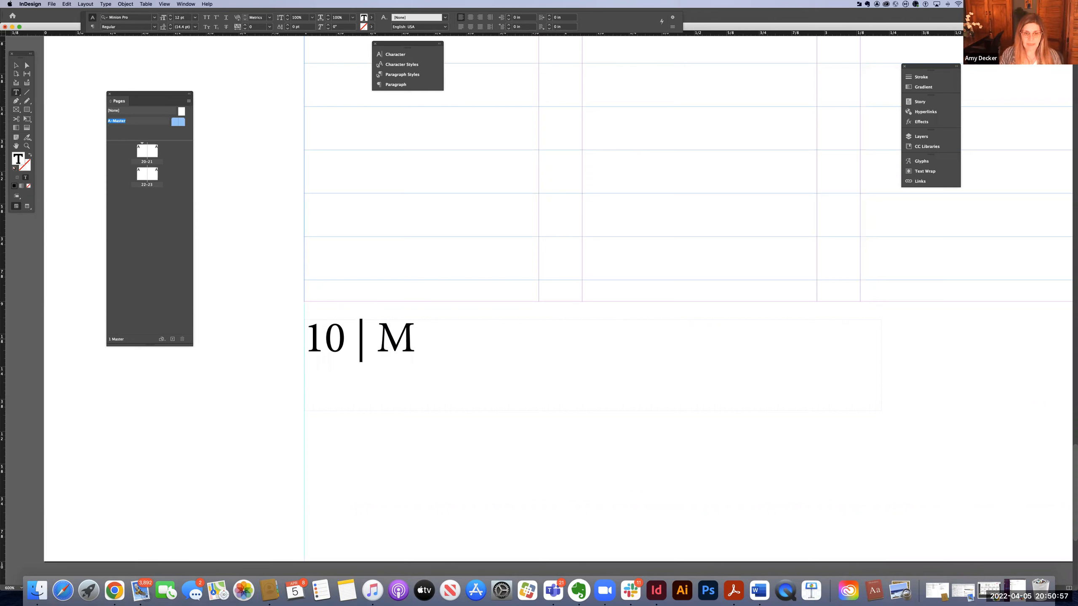
type("aster")
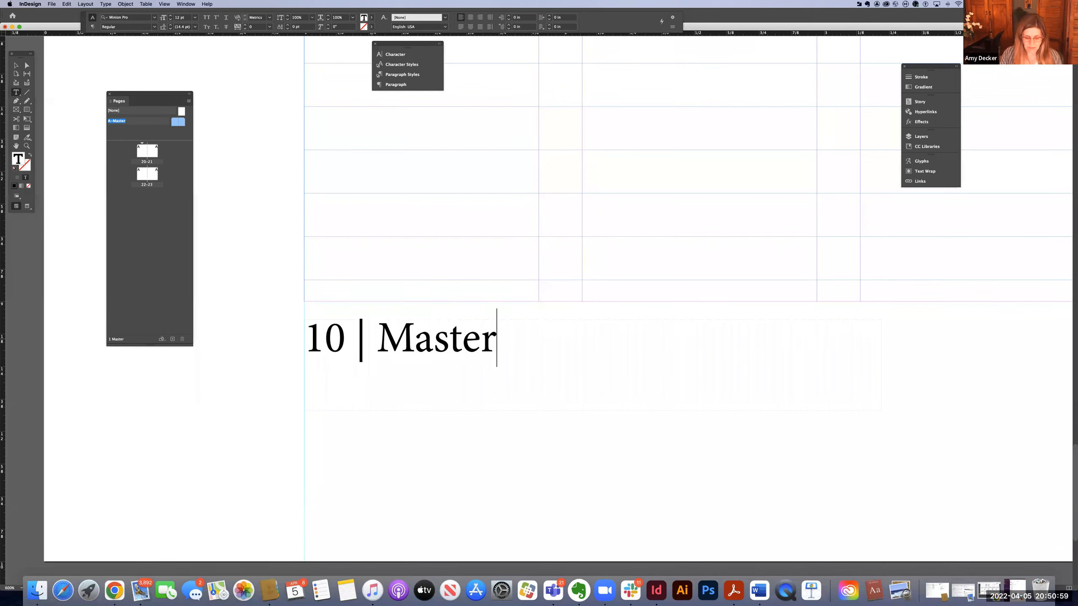
type("ing the")
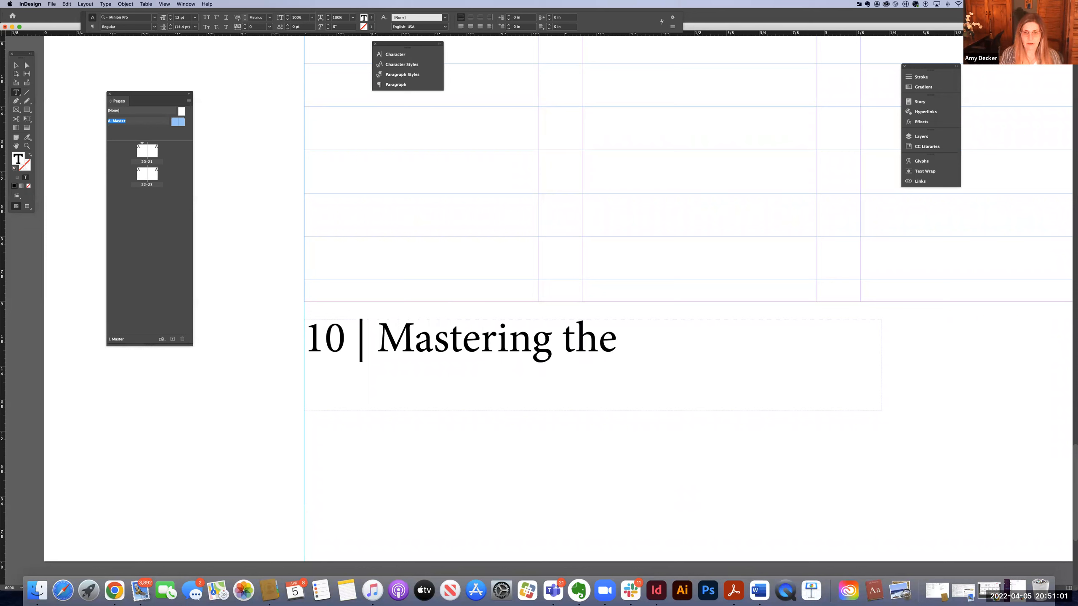
type(" art of C")
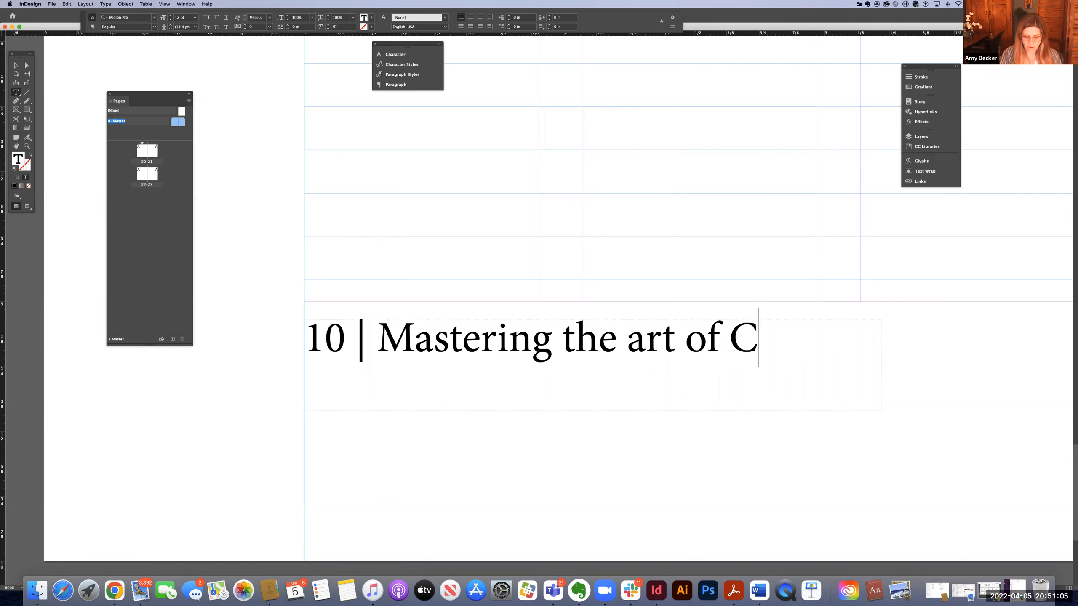
type("ooking")
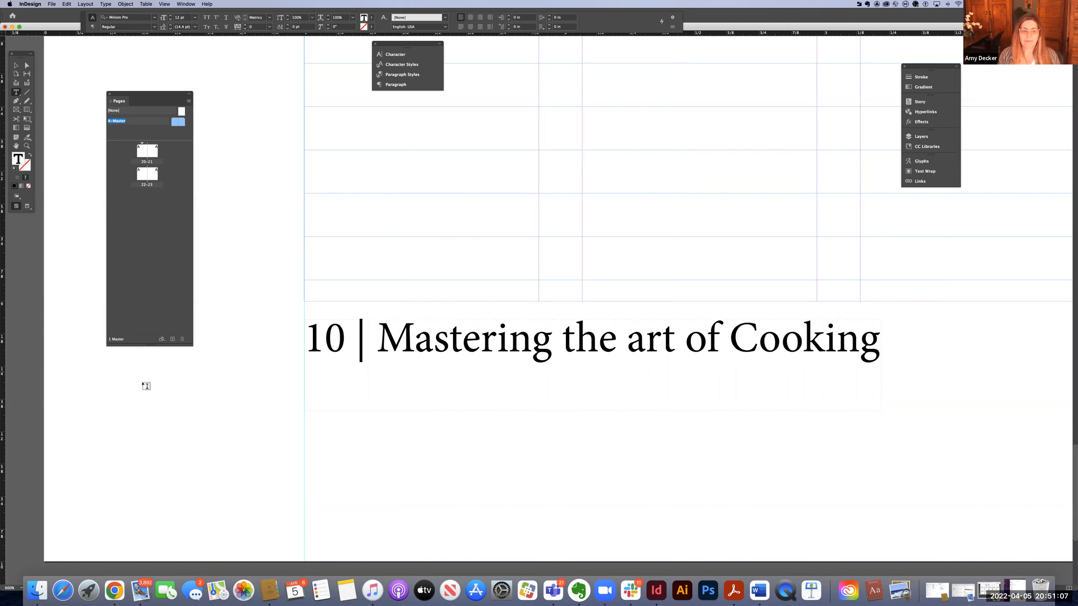
Select the whole footer line and change its font to Meta Pro in the Character panel.
left_click(357, 357)
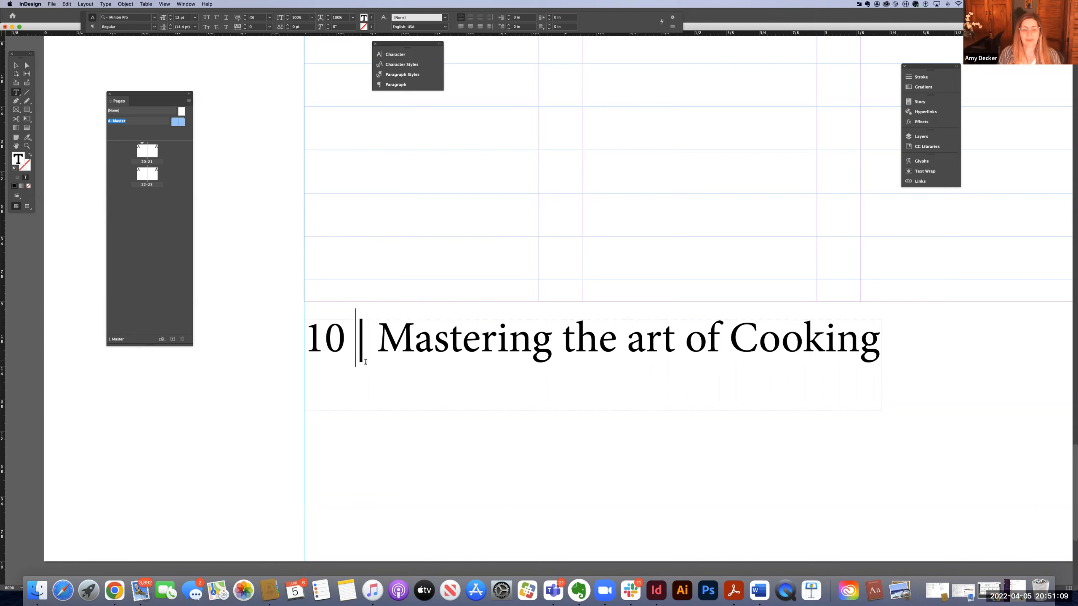
key("shift+Right")
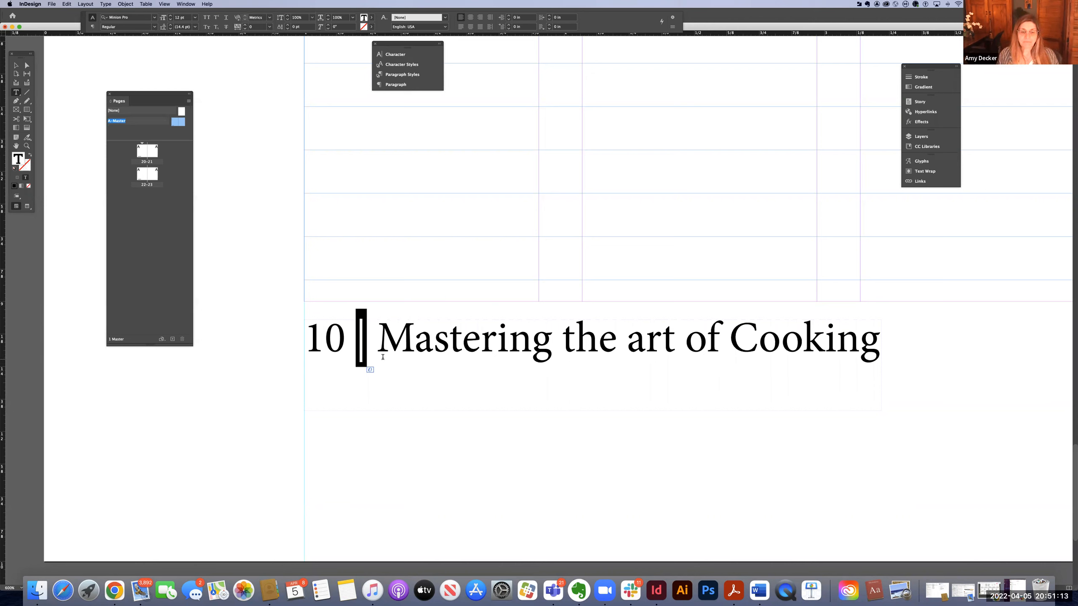
left_click(375, 357)
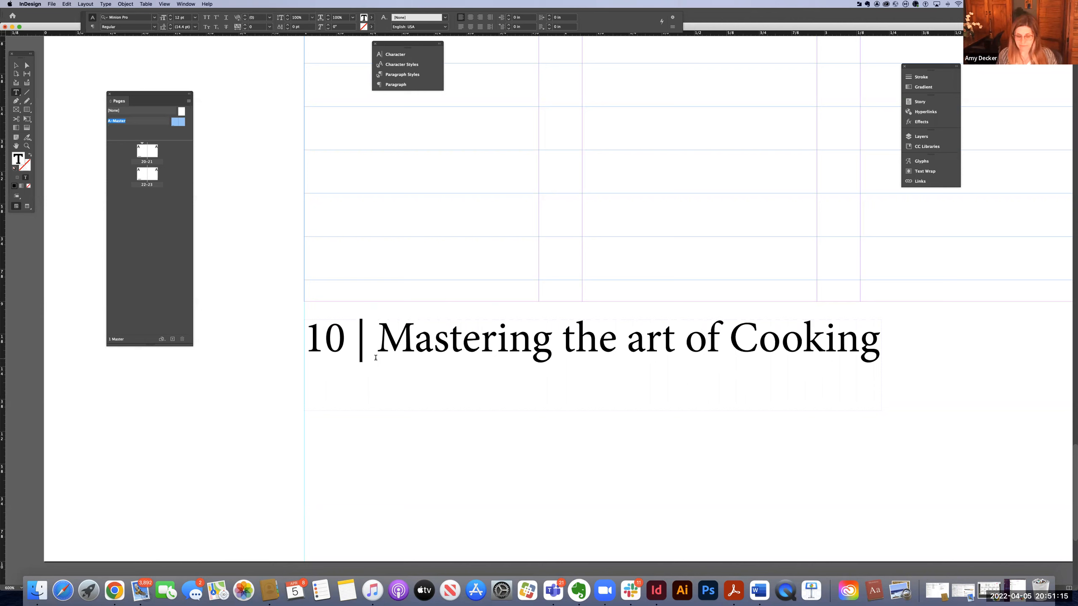
key("Home")
key("shift+Right")
key("shift+Right")
key("shift+Right")
key("shift+Right")
key("shift+Right")
key("shift+Right")
key("shift+Right")
key("shift+Right")
key("shift+Right")
key("shift+Right")
key("shift+Right")
left_click_drag(834, 357, 881, 356)
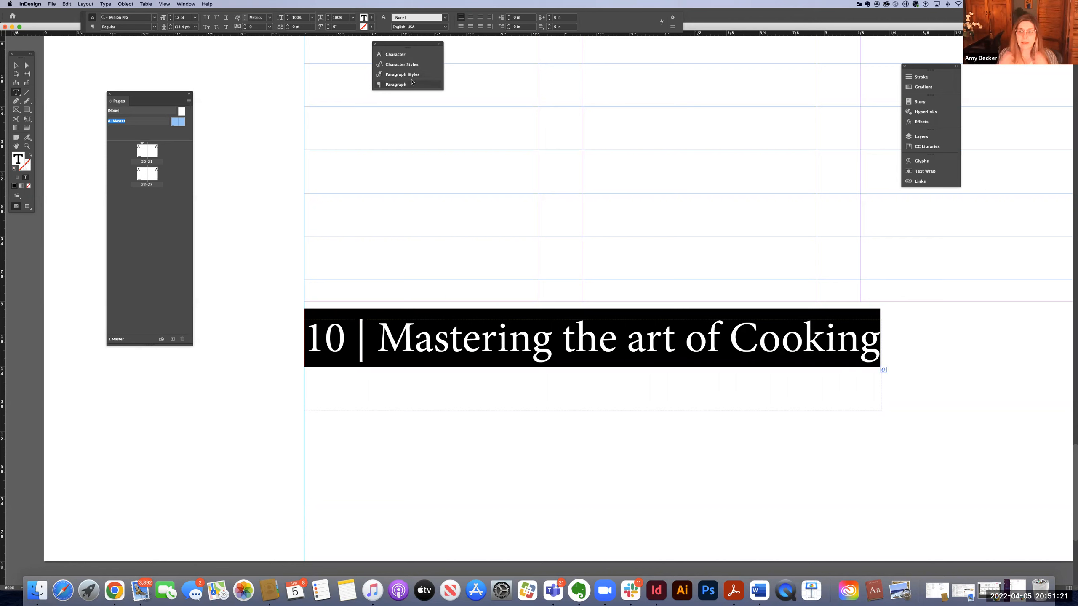
left_click(405, 55)
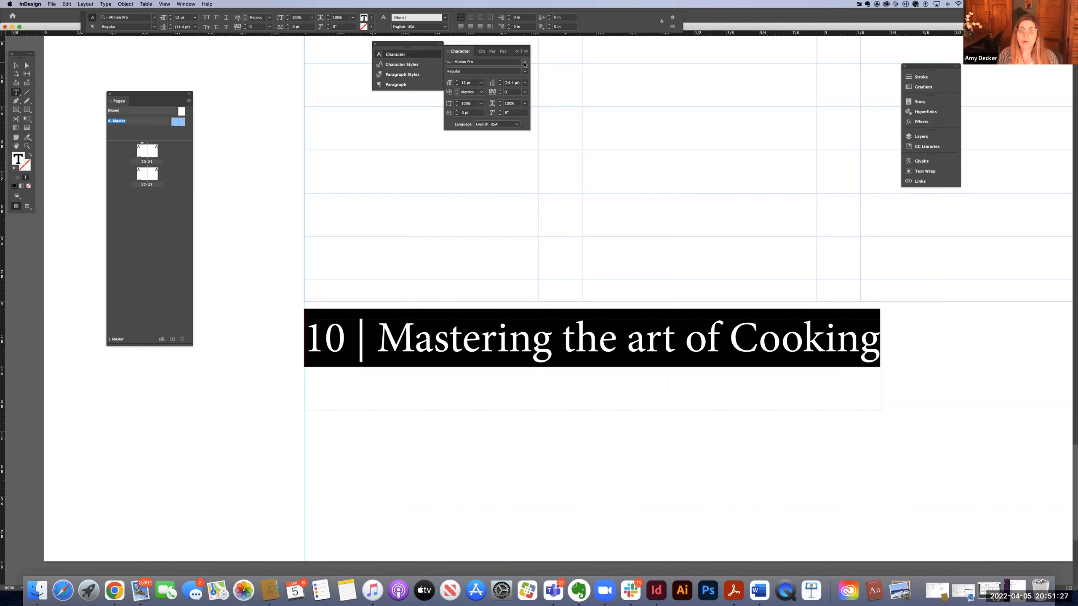
left_click(525, 63)
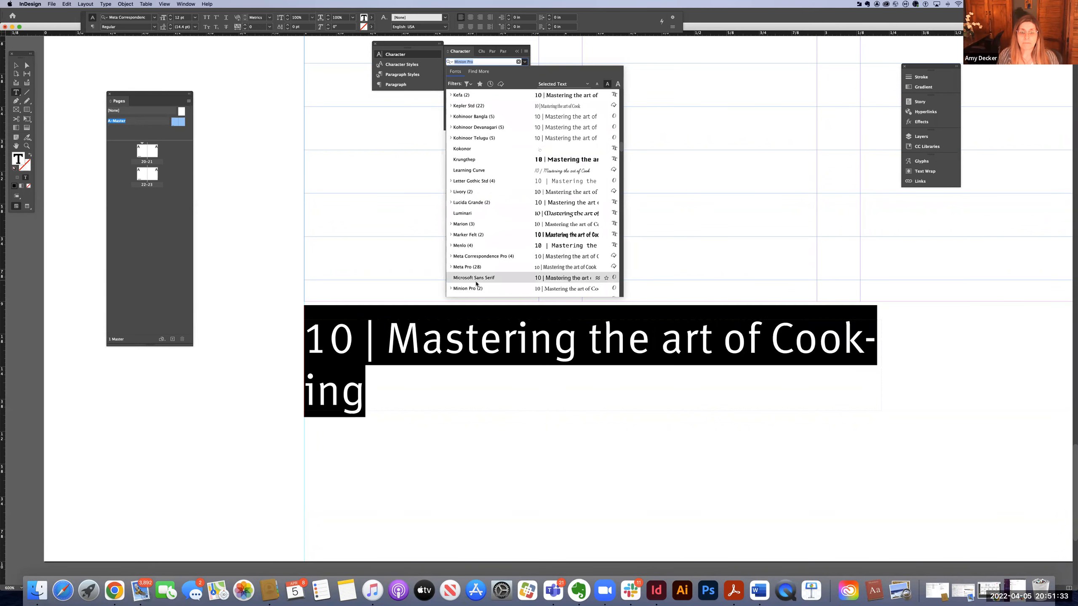
scroll(476, 284, "down", 3)
scroll(477, 284, "down", 3)
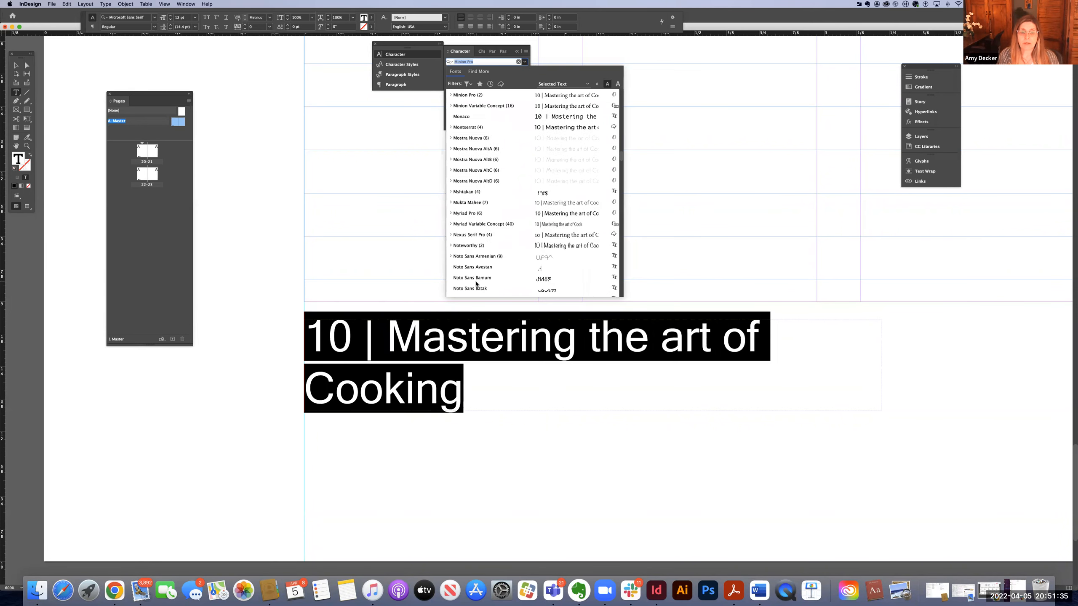
scroll(476, 284, "down", 5)
scroll(476, 284, "up", 5)
scroll(476, 284, "up", 2)
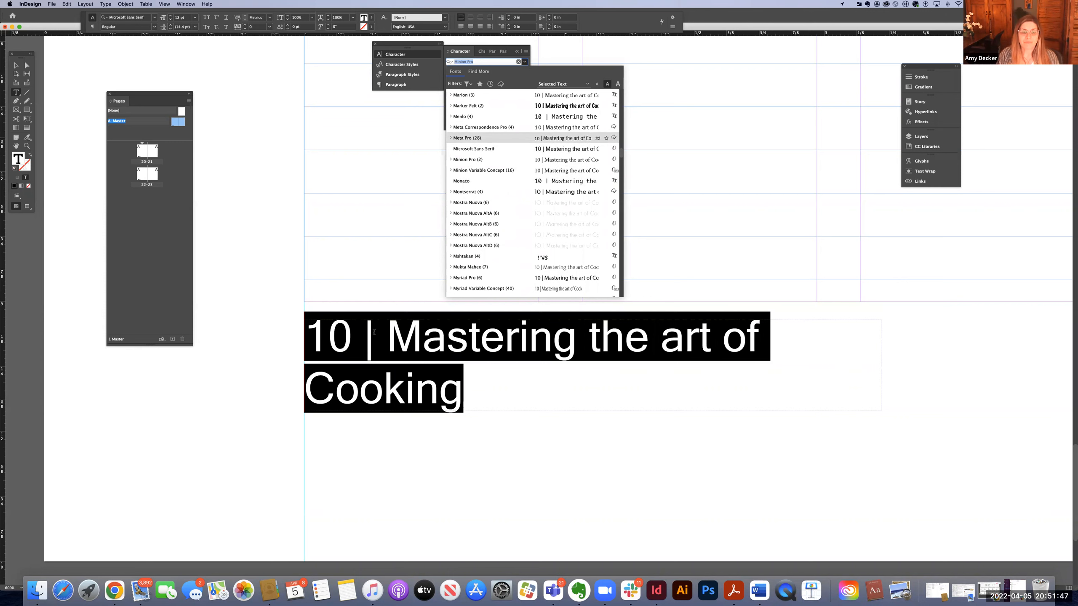
left_click(476, 139)
left_click(345, 349)
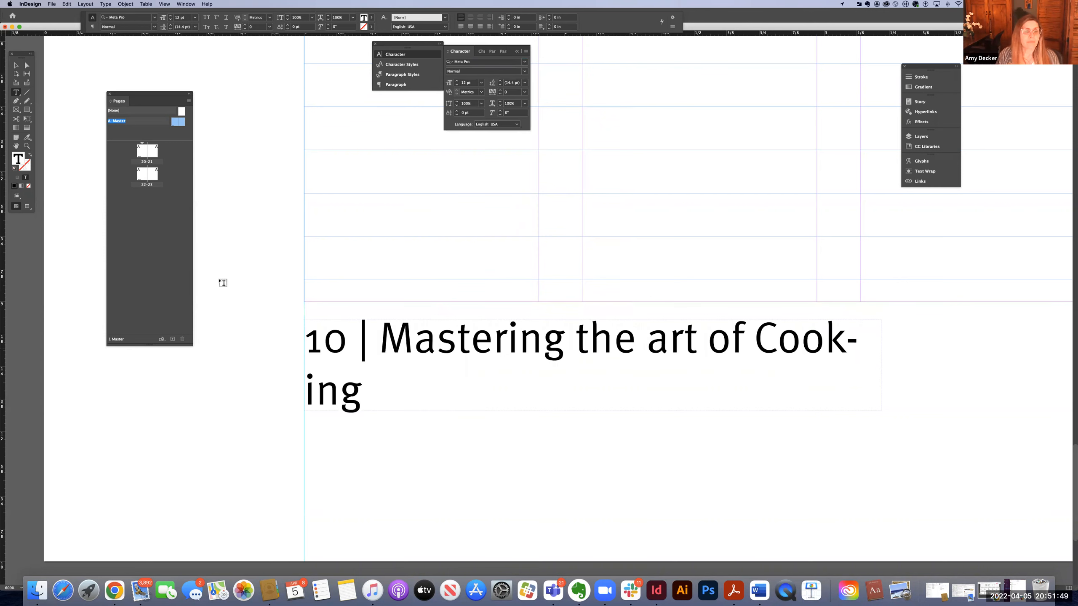
Set the footer title text "Mastering the art of Cooking" to 9 pt.
left_click(27, 65)
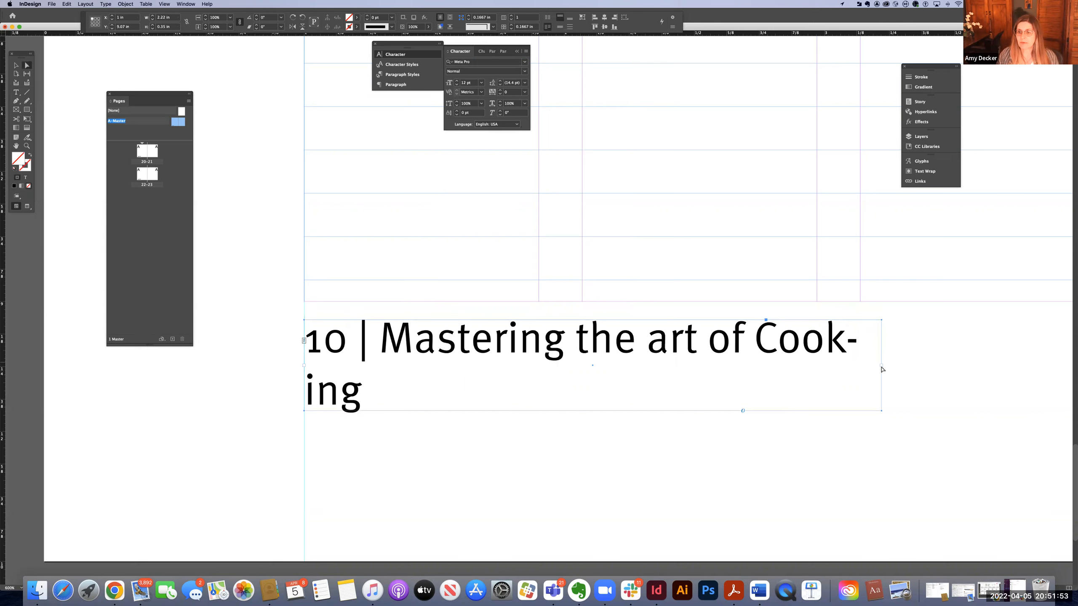
left_click(883, 367)
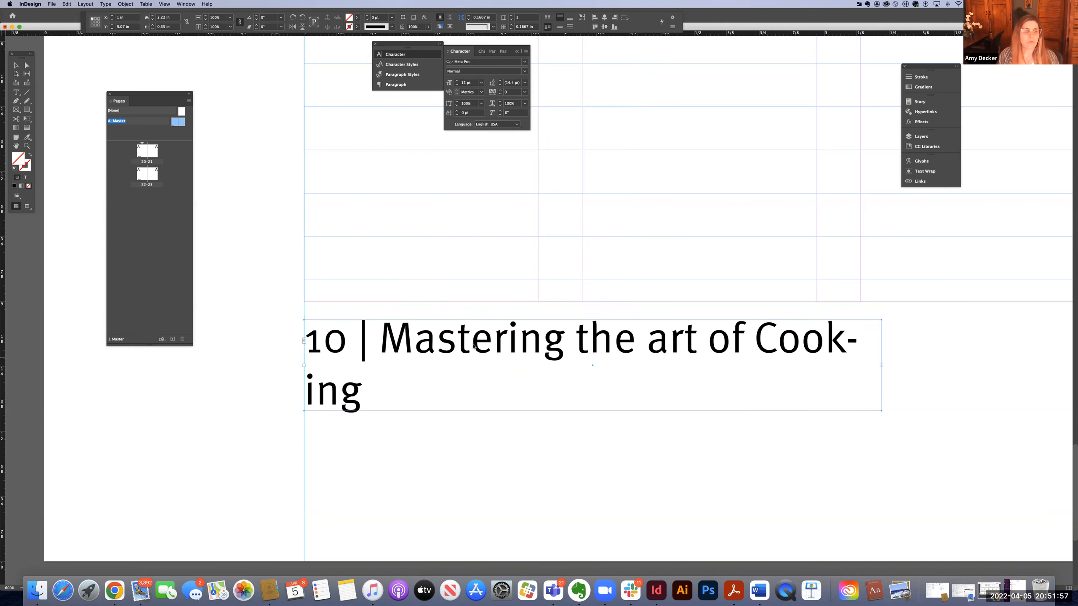
left_click(16, 92)
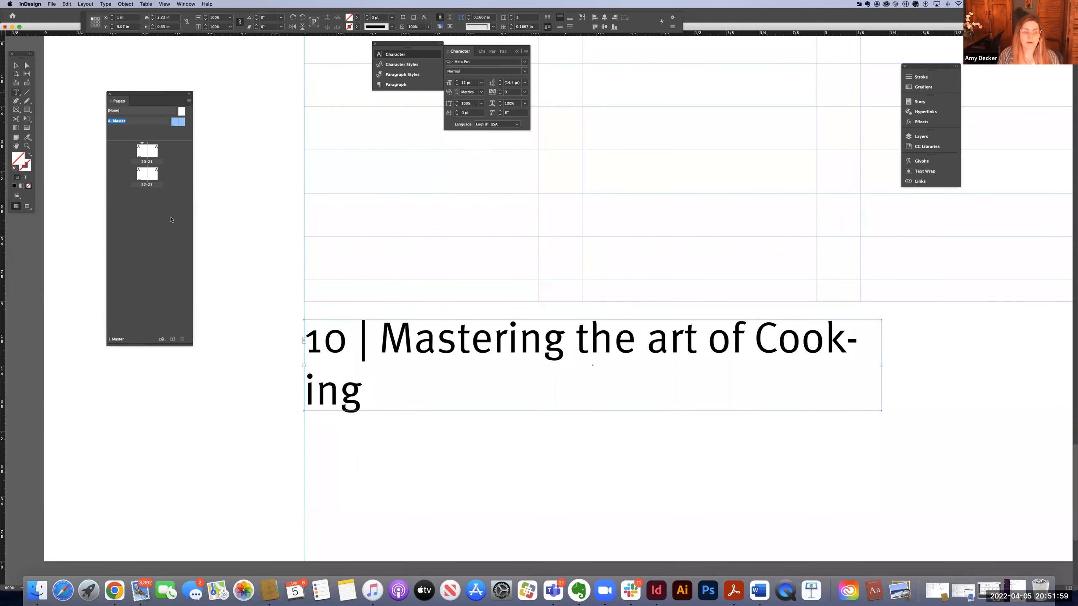
left_click(380, 339)
left_click(416, 391, "shift")
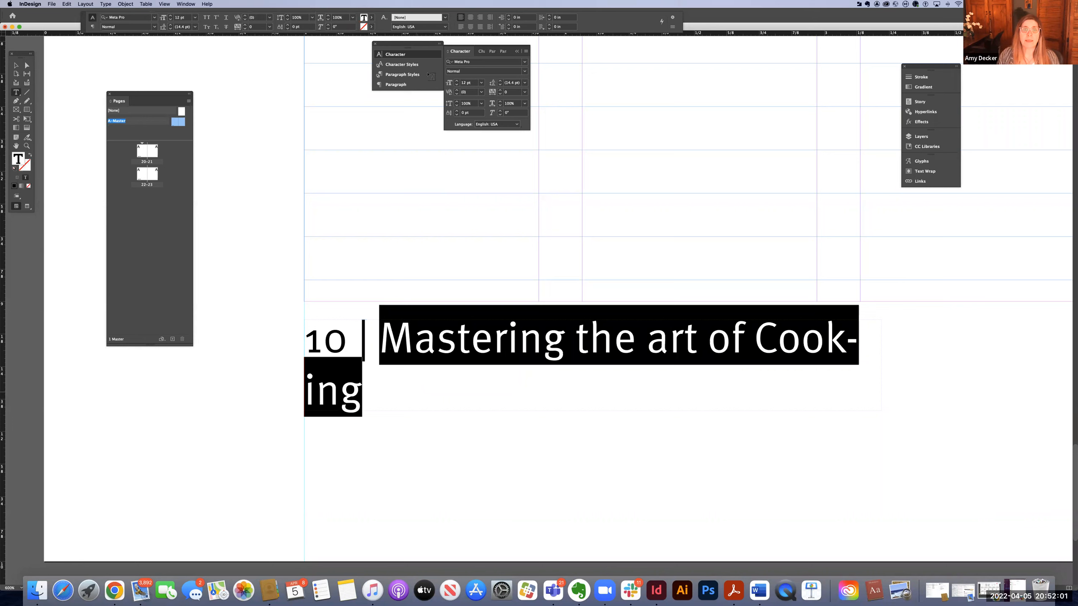
left_click(456, 86)
left_click(456, 86)
left_click(456, 87)
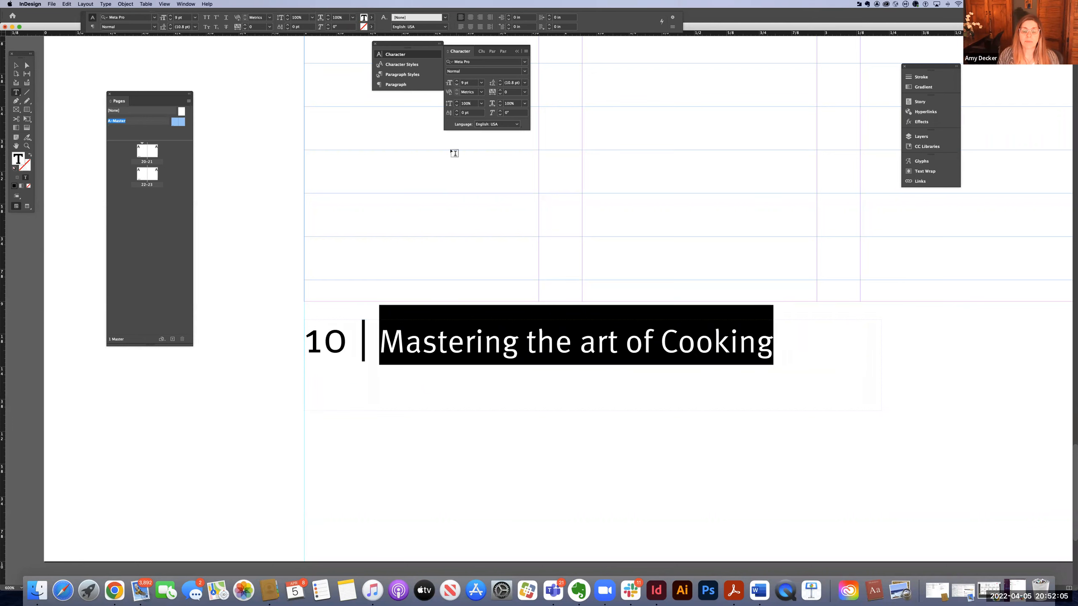
Make the page number "10" in the footer Bold.
left_click_drag(312, 343, 343, 343)
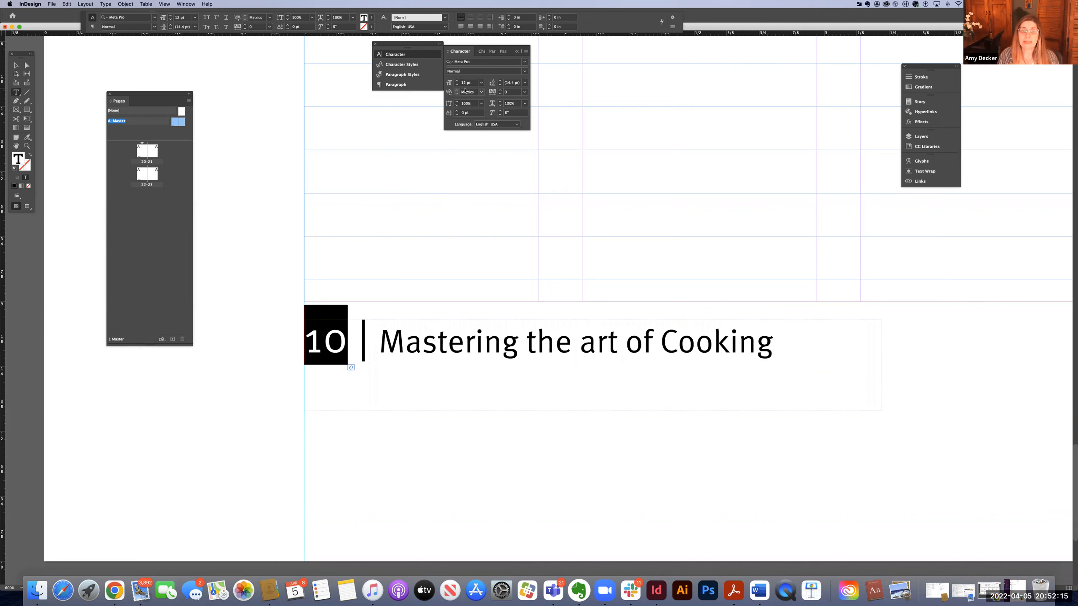
left_click(525, 71)
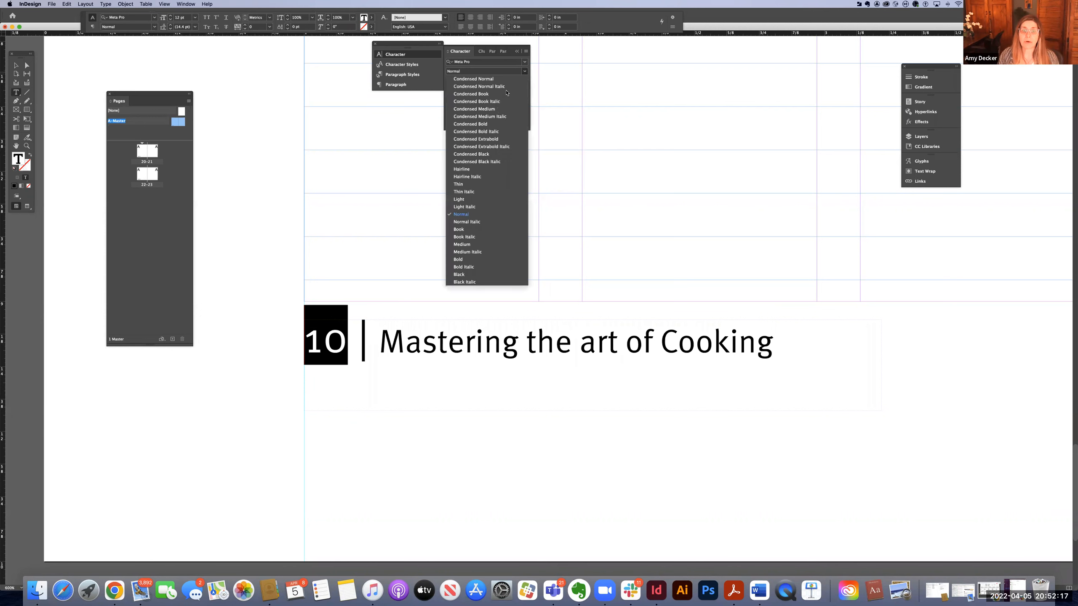
left_click(461, 260)
left_click(345, 351)
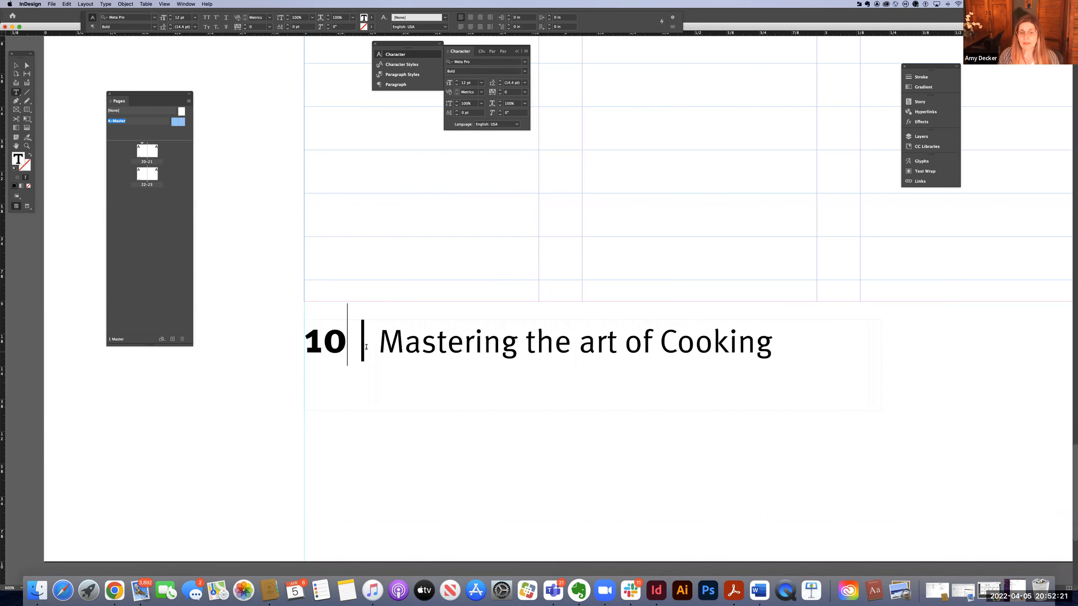
left_click_drag(708, 334, 748, 332)
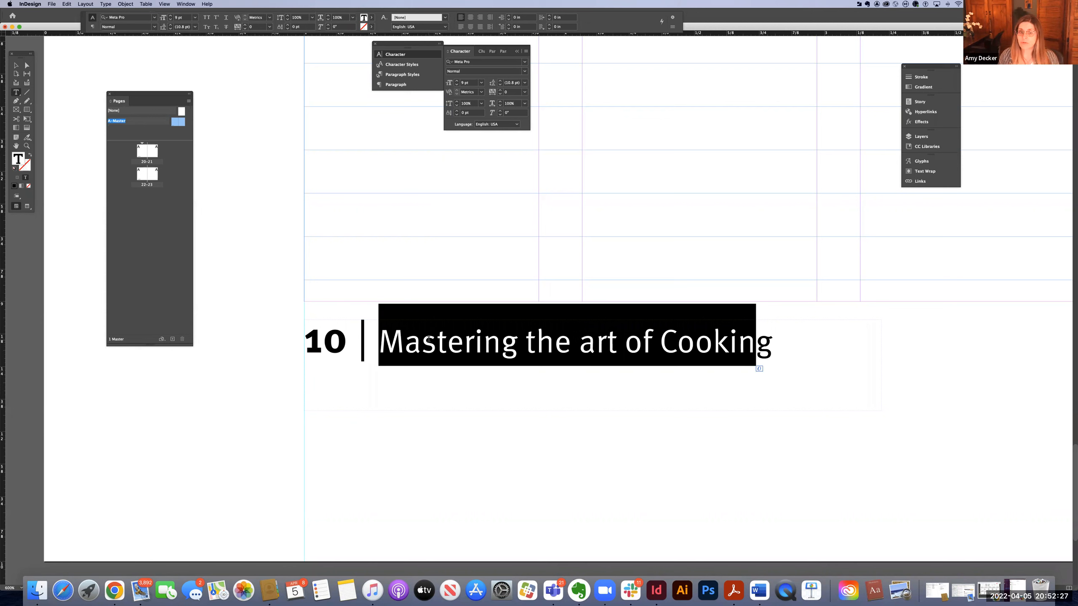
key("Escape")
left_click(263, 219)
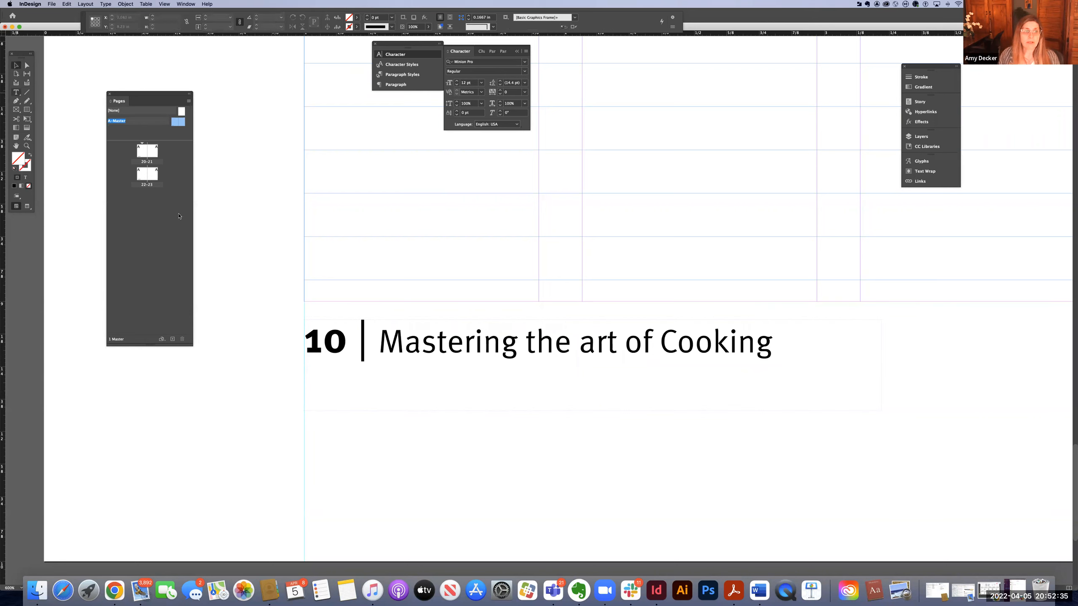
Replace the footer's "10" with a Current Page Number marker.
key("t")
left_click_drag(347, 345, 301, 346)
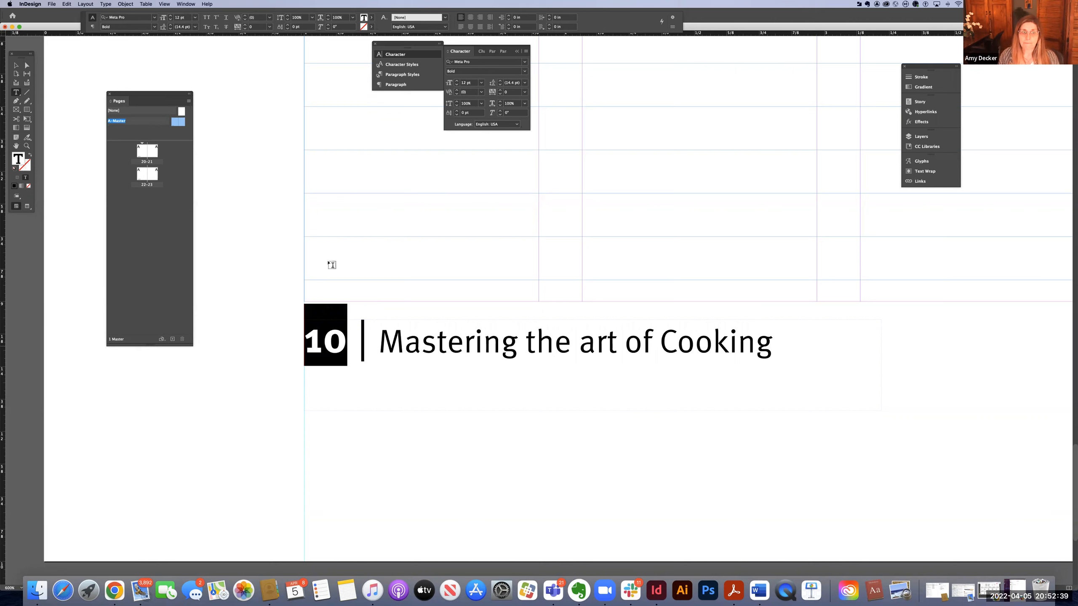
left_click(106, 5)
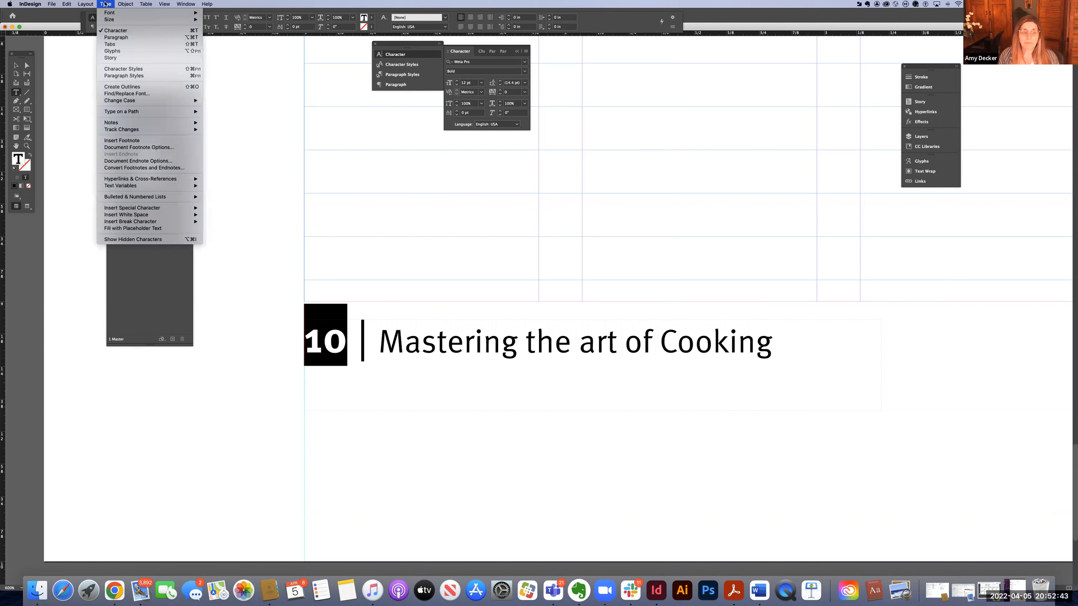
mouse_move(155, 208)
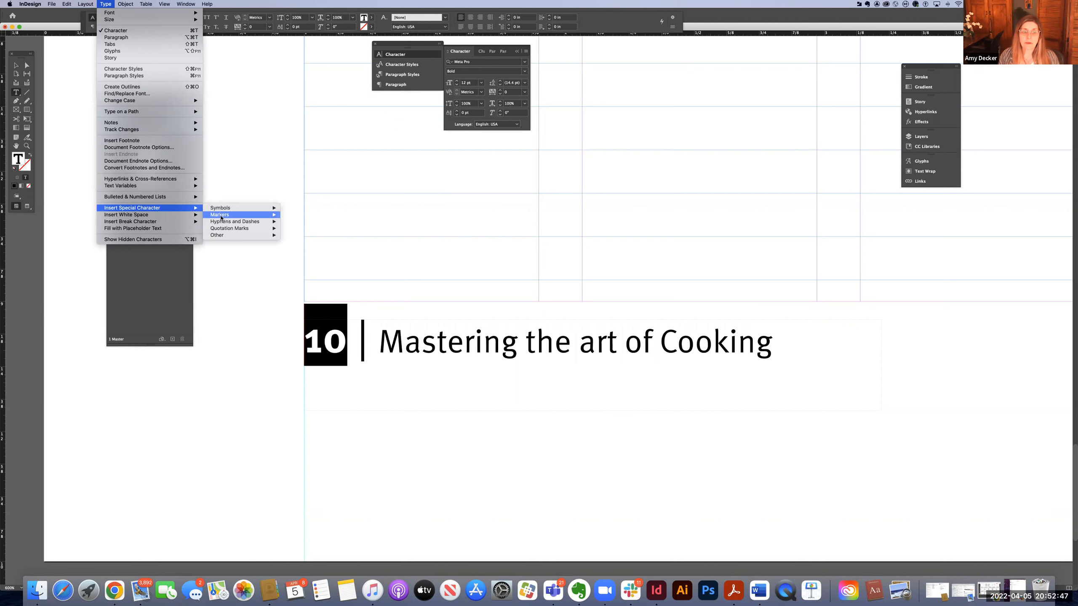
mouse_move(221, 218)
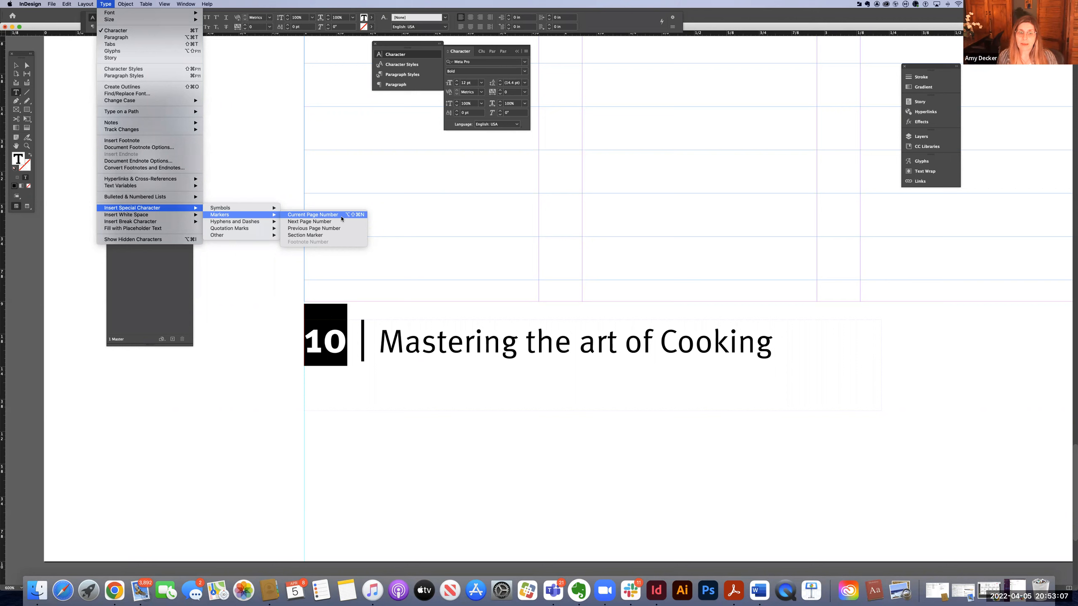
left_click(312, 214)
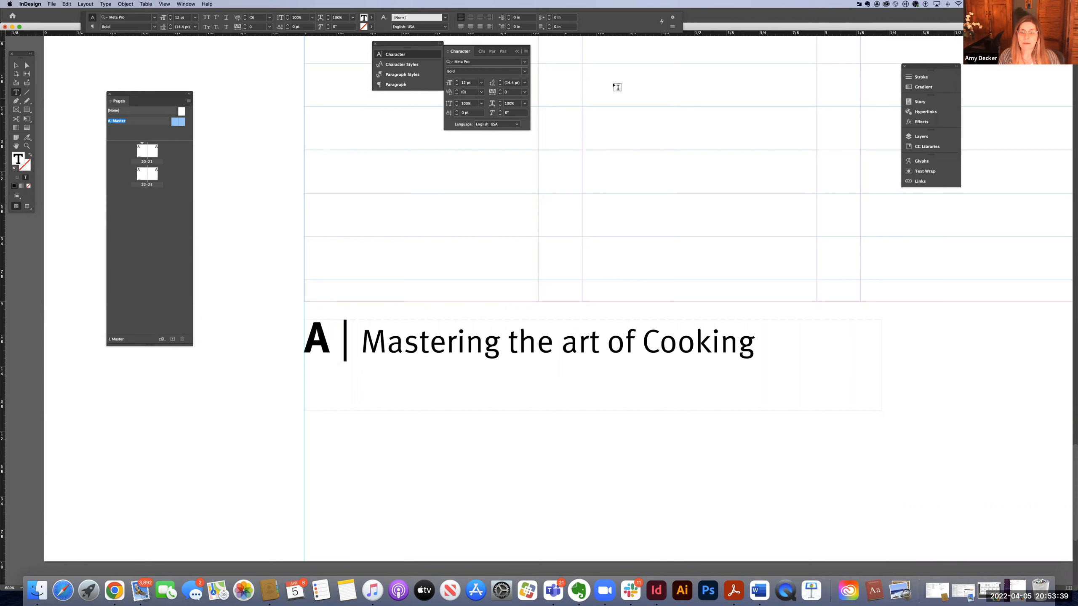
Add a horizontal ruler guide through the footer line on the left master page.
left_click_drag(695, 26, 696, 36)
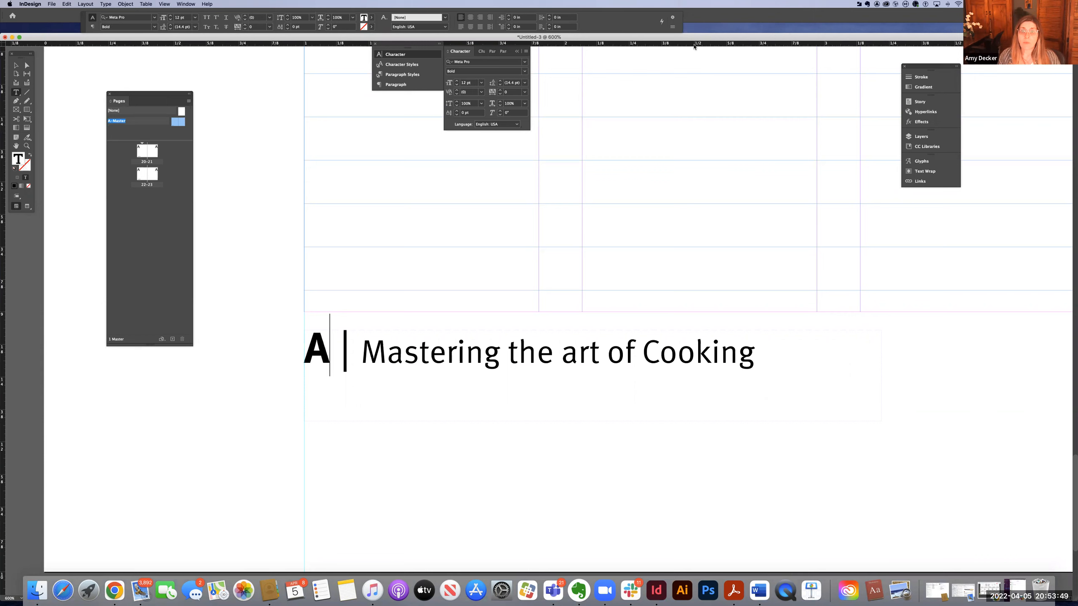
left_click_drag(694, 47, 678, 362)
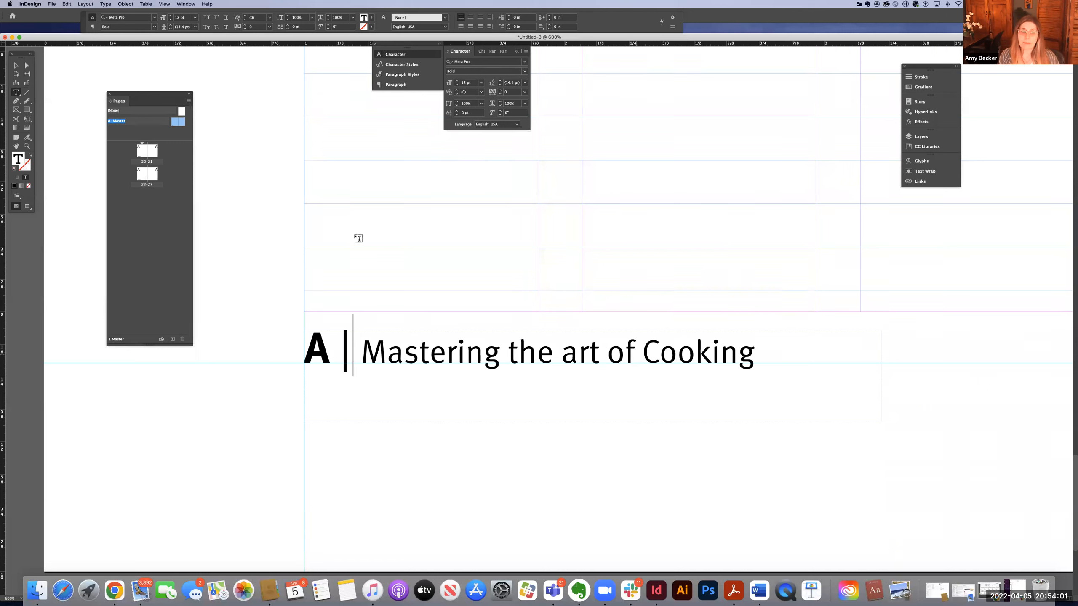
left_click(16, 66)
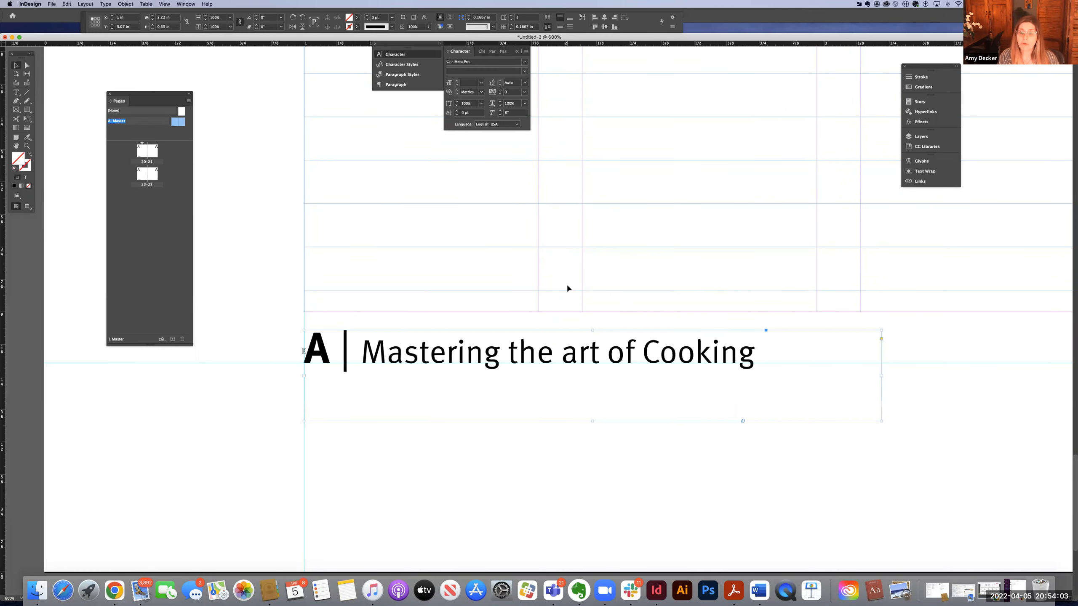
left_click(567, 271)
Duplicate the footer frame onto the bottom of the right master page.
key("super+minus")
key("super+minus")
key("super+minus")
key("super+minus")
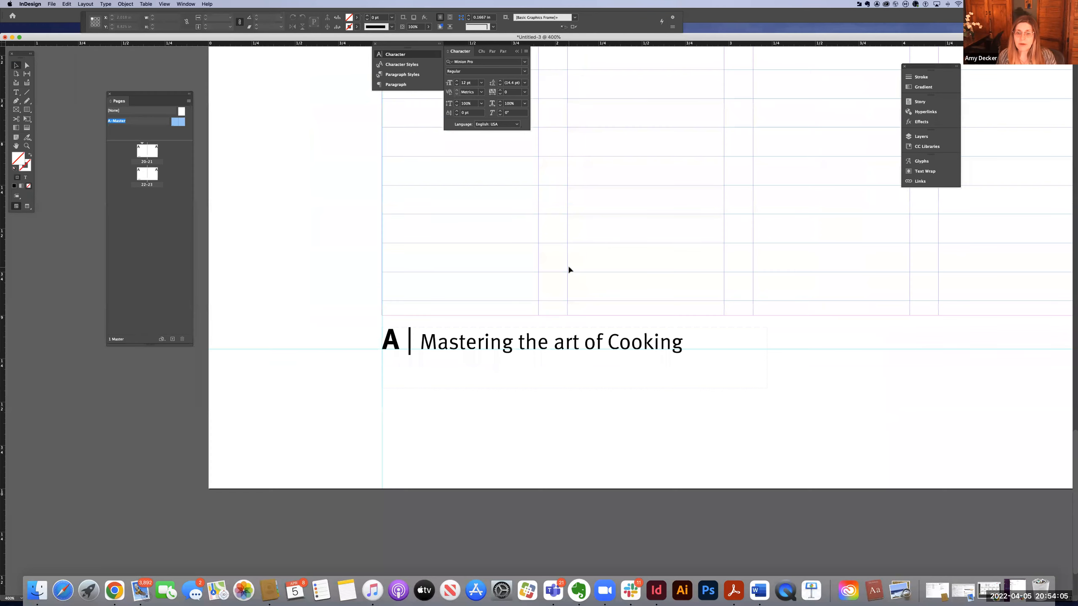
key("super+minus")
key("super+minus")
key("super+minus")
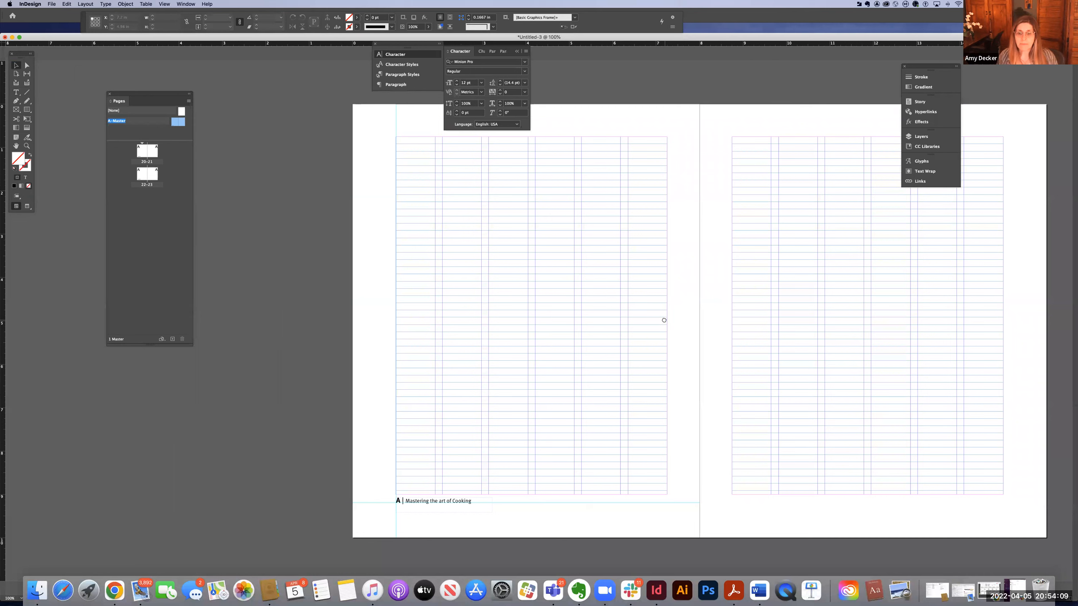
scroll(517, 282, "right", 2)
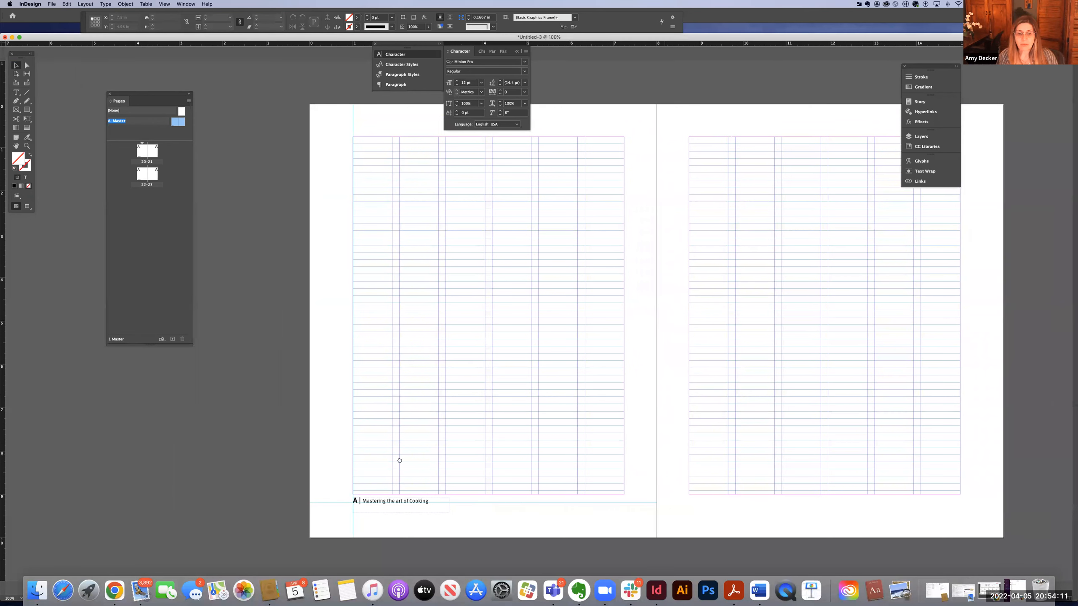
scroll(395, 484, "right", 5)
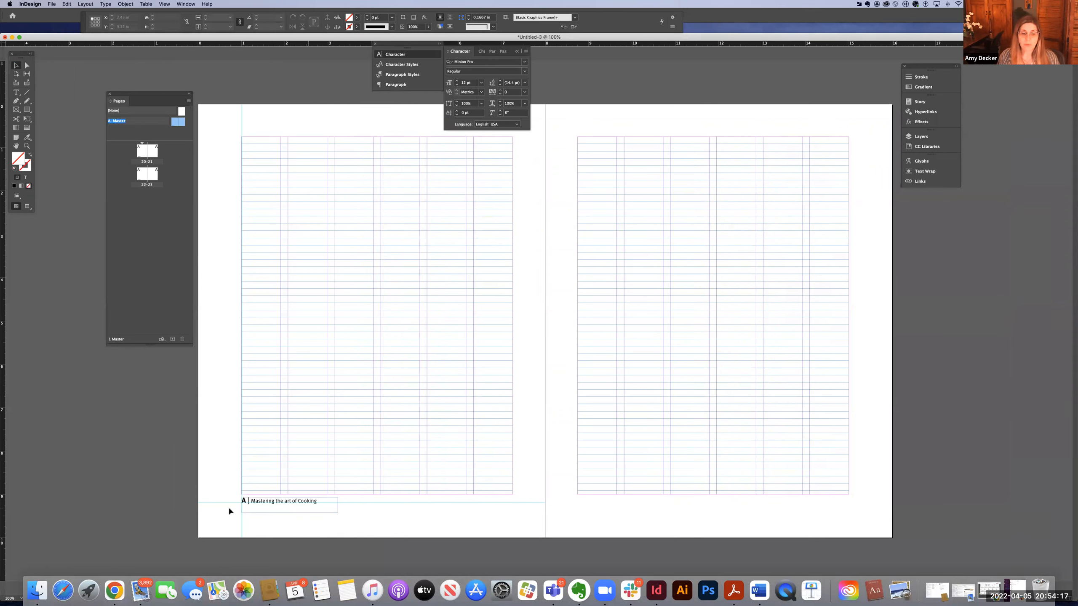
left_click(256, 503)
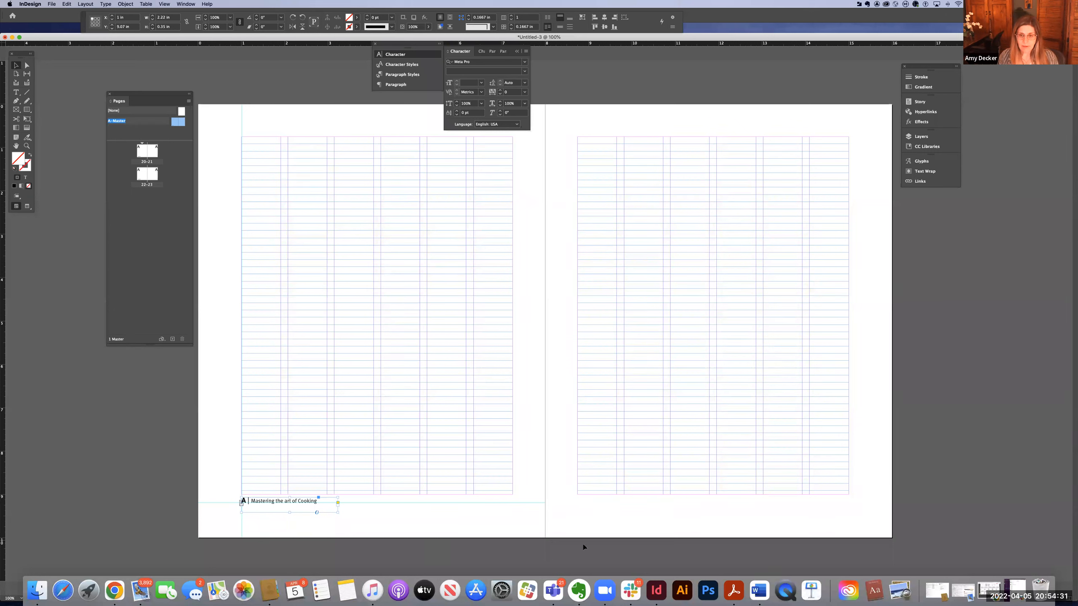
key("super+v")
left_click_drag(526, 323, 790, 505)
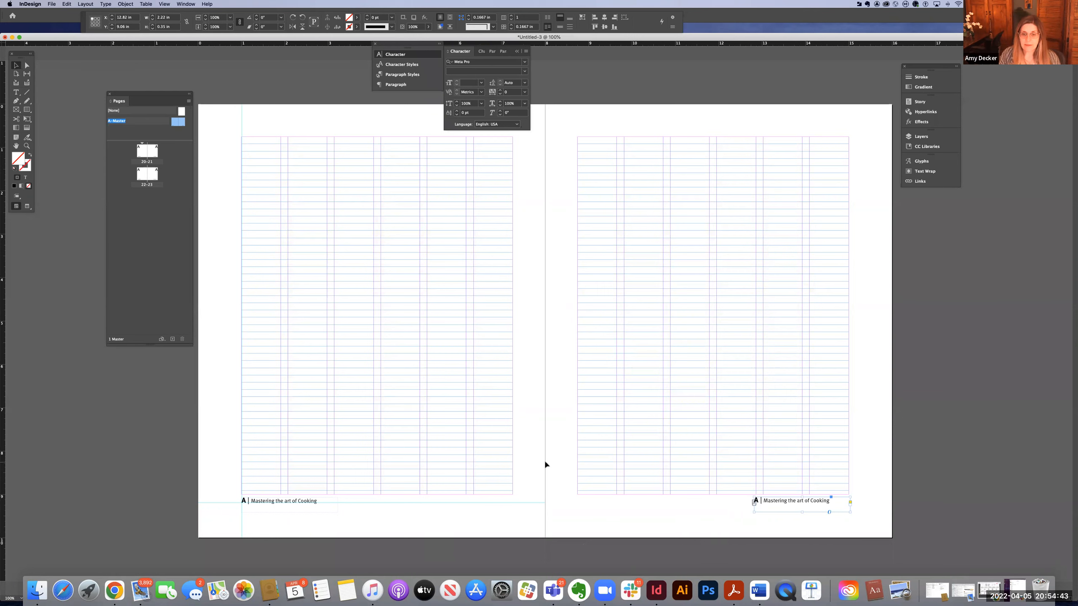
Add a horizontal ruler guide through the duplicated footer on the right page.
key("super+equal")
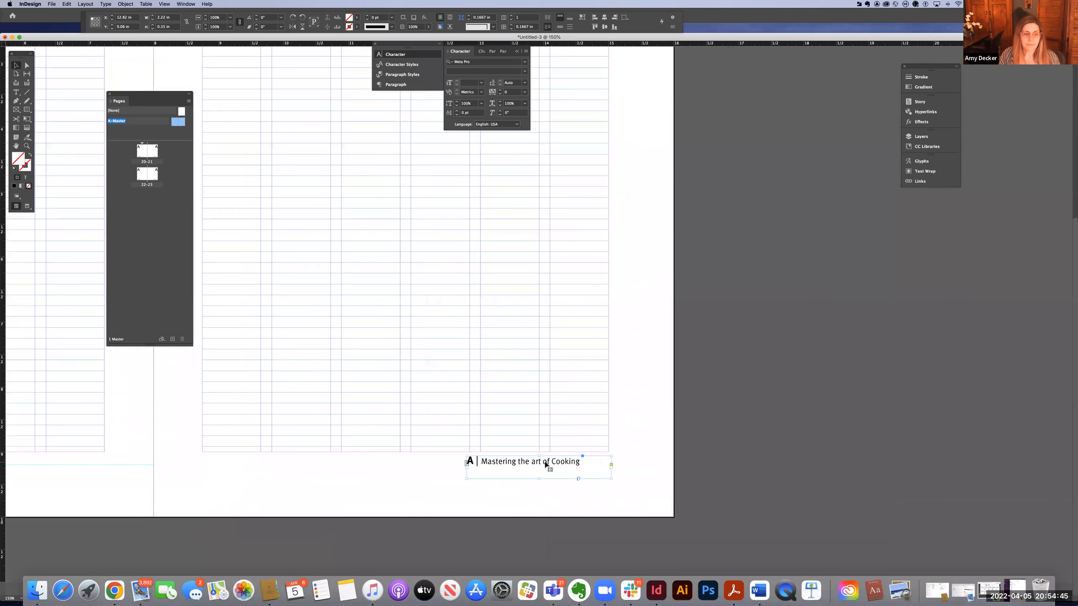
key("super+equal")
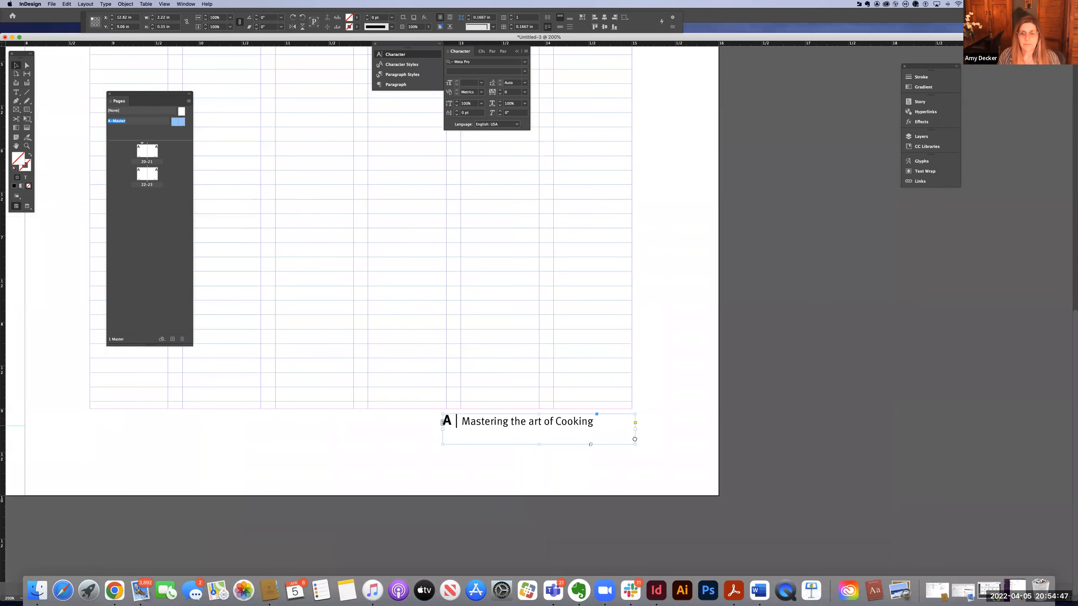
scroll(670, 446, "left", 5)
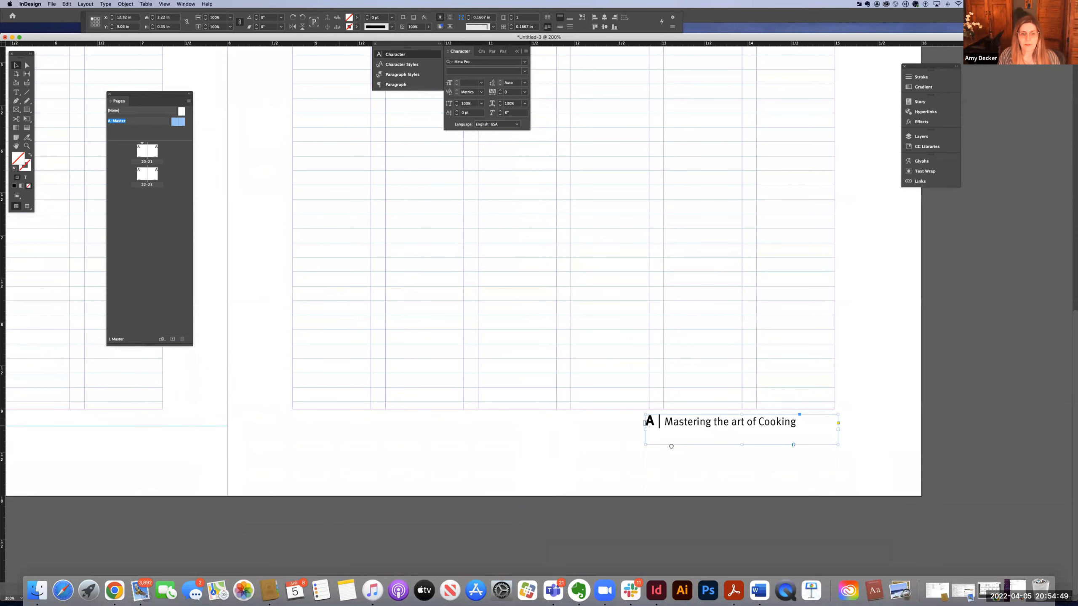
scroll(670, 446, "left", 3)
scroll(671, 446, "up", 1)
scroll(410, 97, "right", 1)
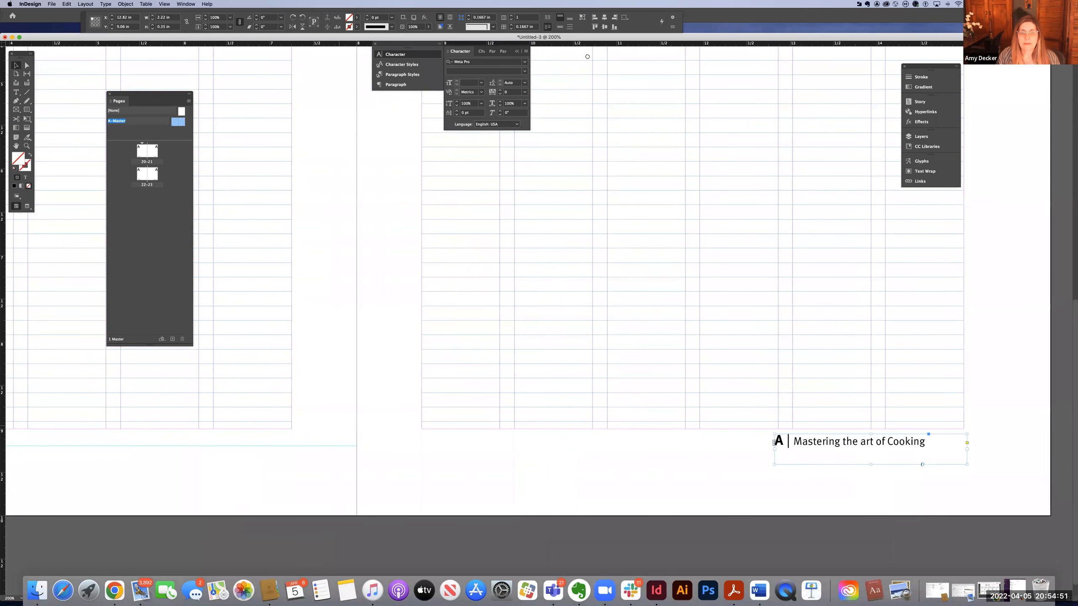
scroll(581, 48, "right", 1)
left_click_drag(580, 47, 554, 446)
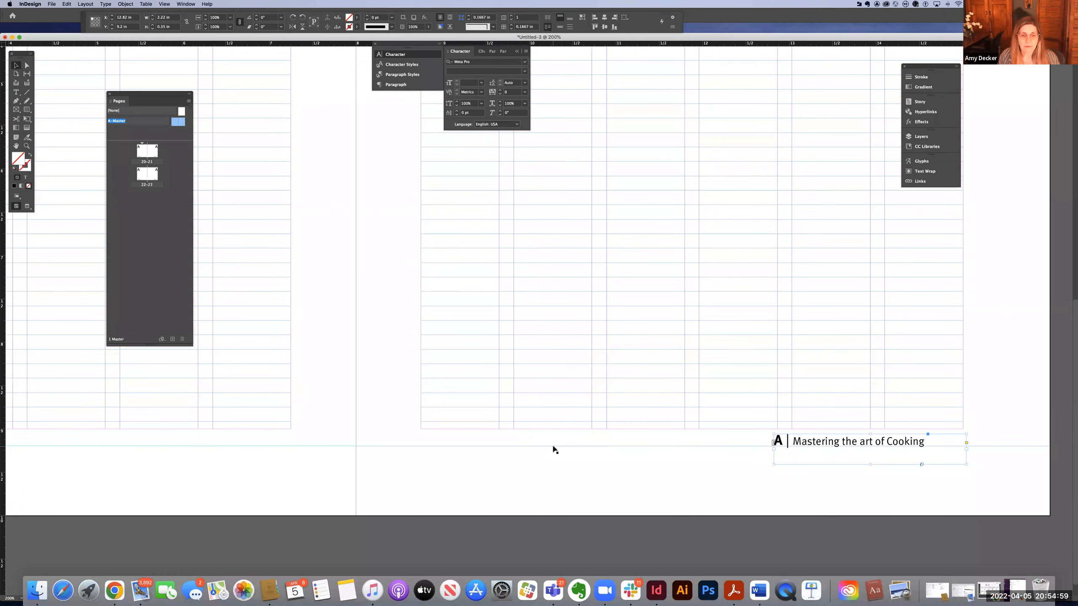
Add a vertical ruler guide at the right page's right margin.
left_click(845, 443)
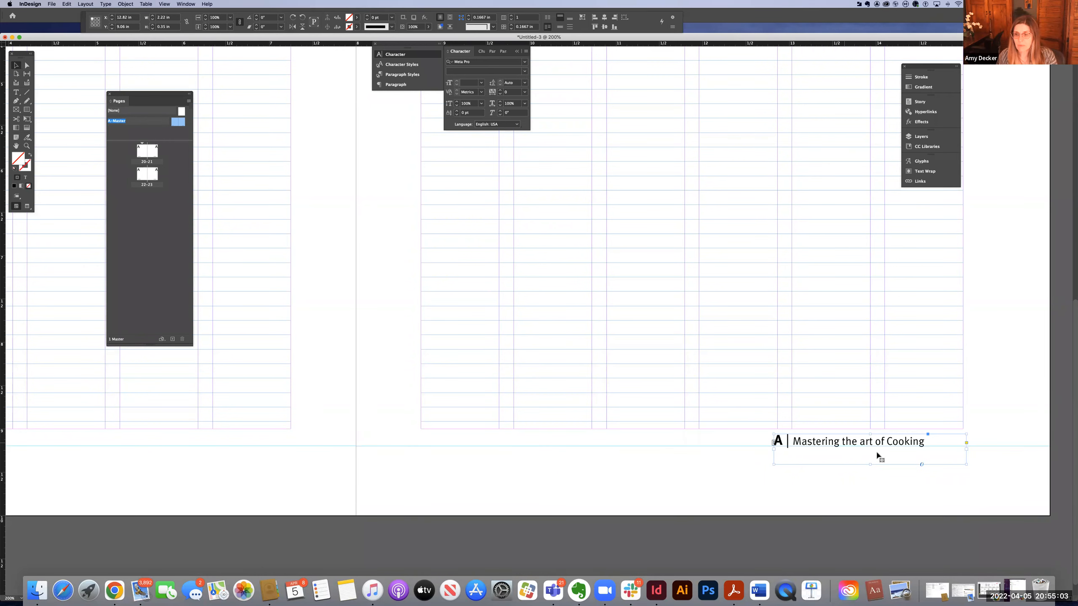
key("super+equal")
key("super+equal")
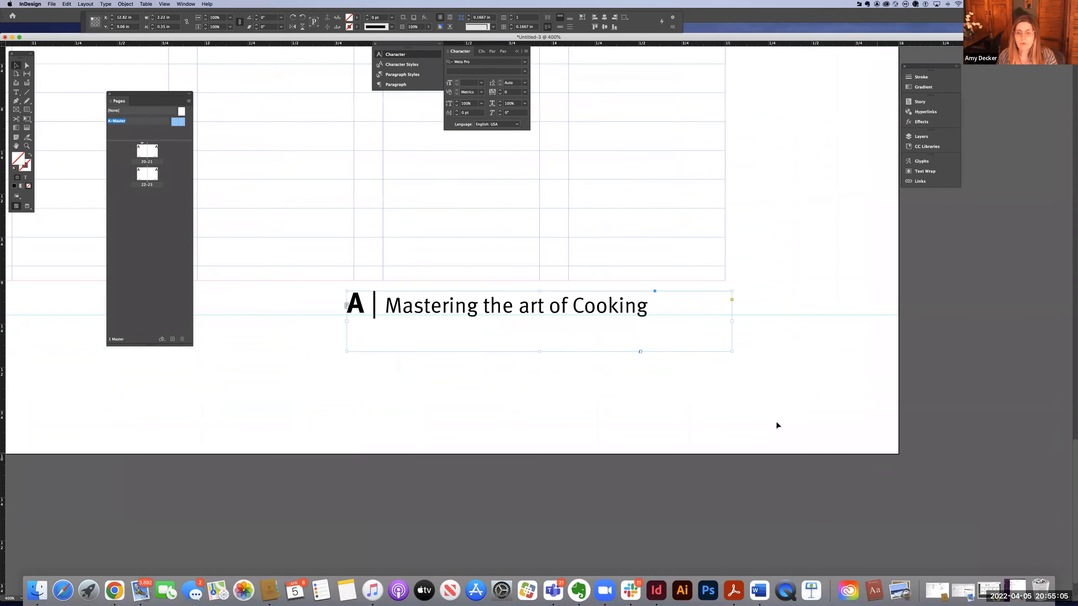
left_click_drag(3, 293, 724, 323)
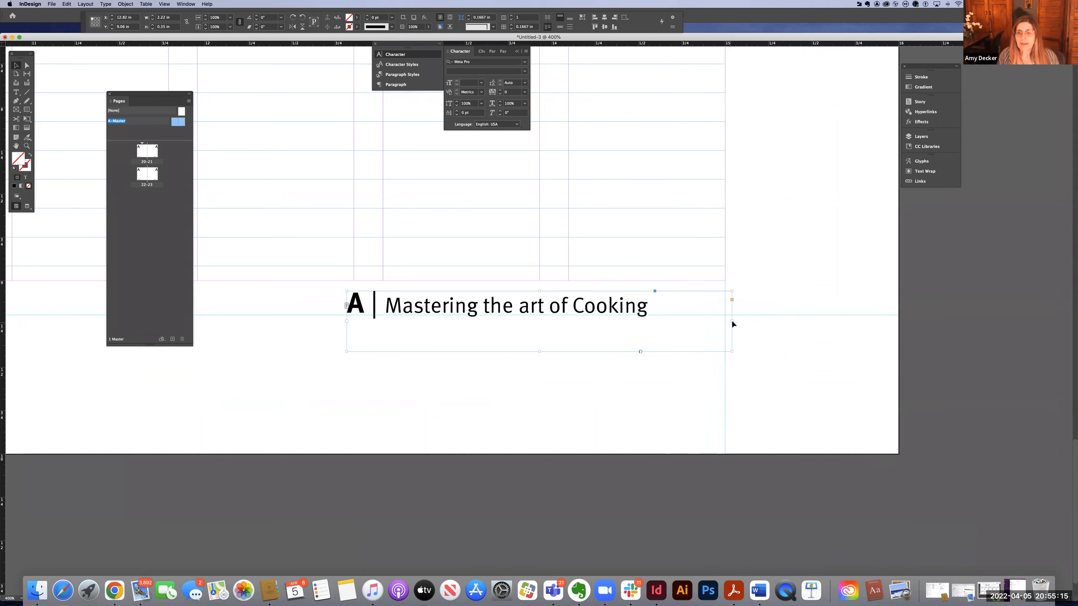
Resize the right footer frame so its right edge meets the new vertical guide.
left_click(732, 322)
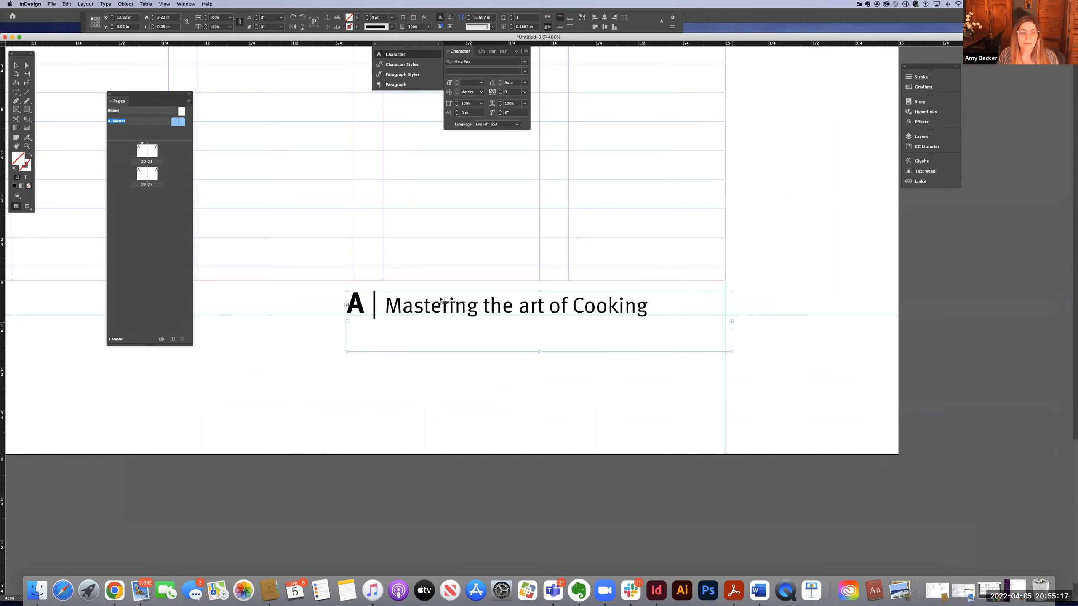
left_click(16, 65)
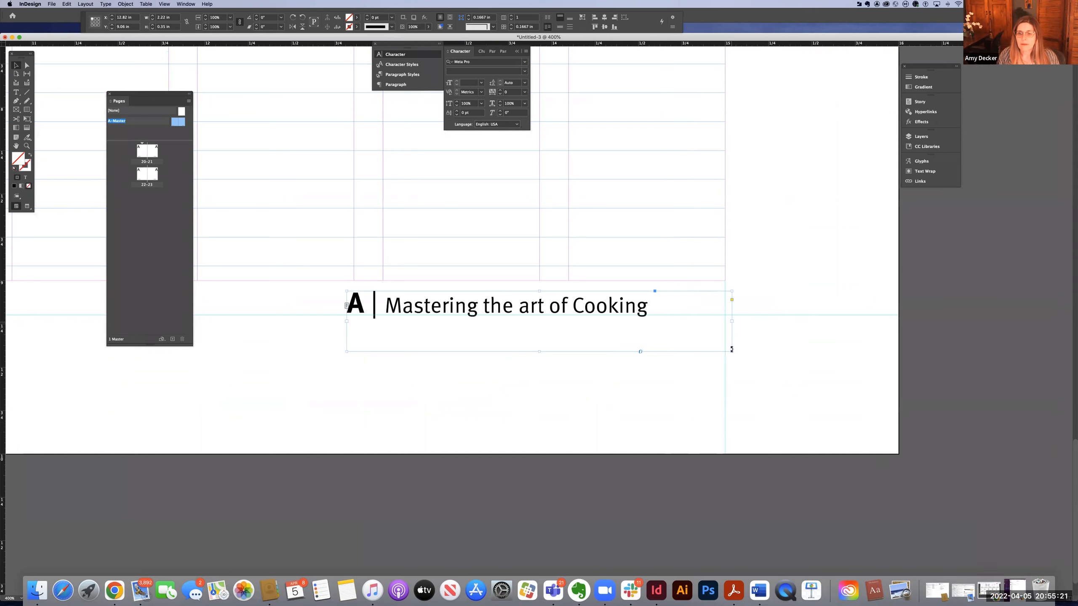
left_click_drag(732, 351, 725, 352)
Right-align all the text in the right master page's footer frame.
double_click(676, 307)
key("super+a")
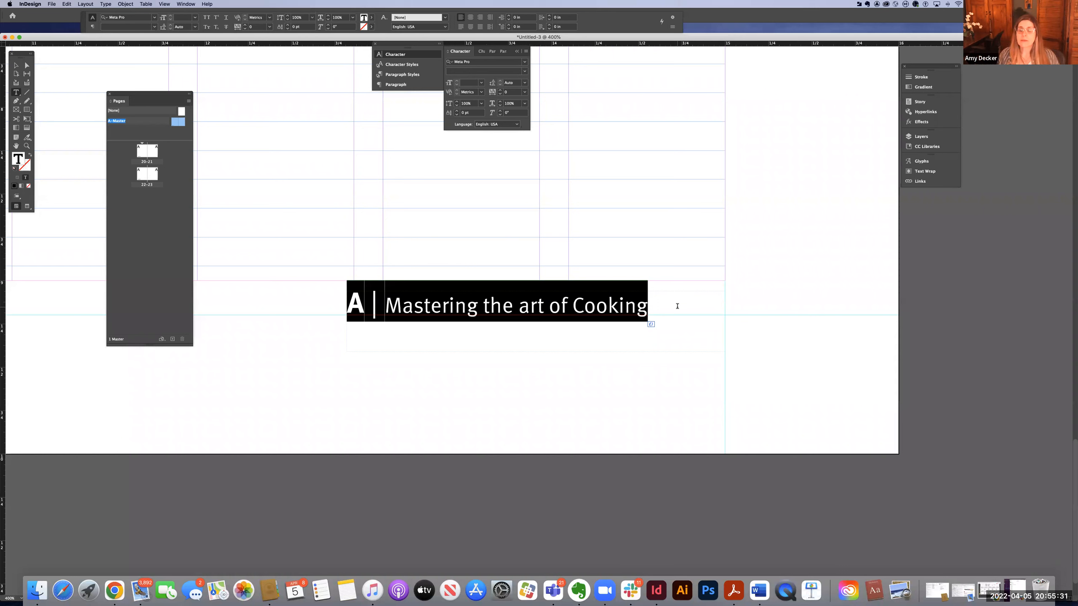
left_click(399, 85)
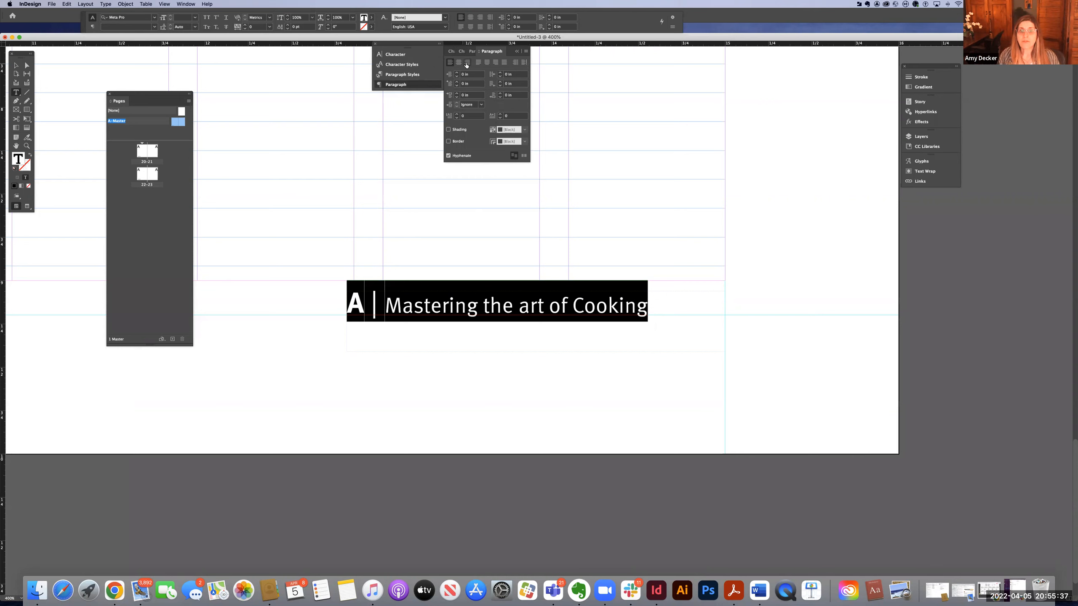
left_click(467, 62)
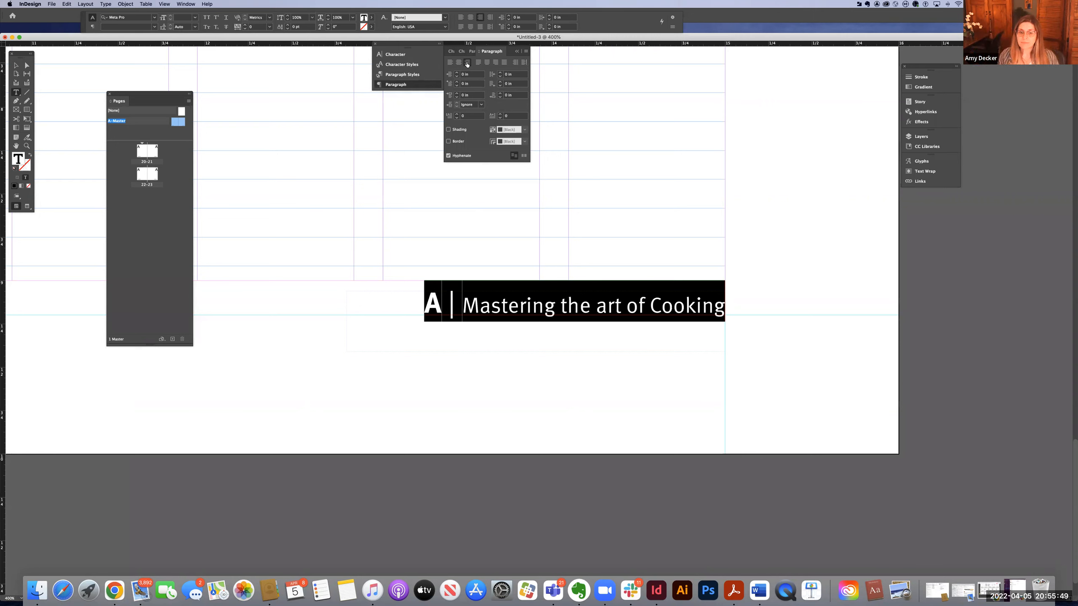
Move the A page number marker from the start to the end of the right footer text.
left_click(411, 300)
left_click(437, 303)
double_click(424, 304)
key("super+c")
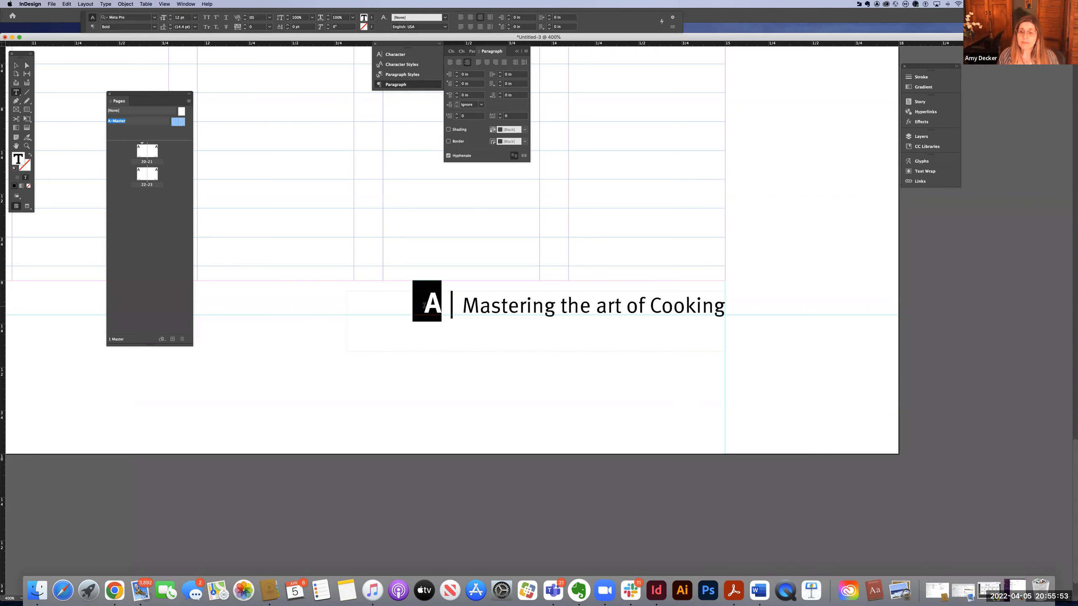
left_click(437, 306)
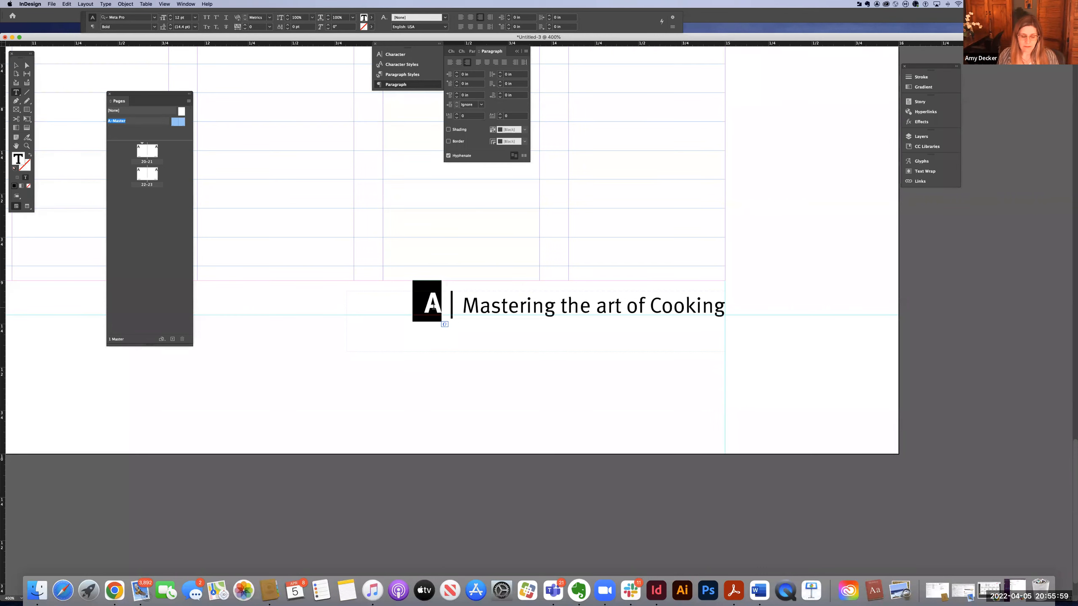
key("Escape")
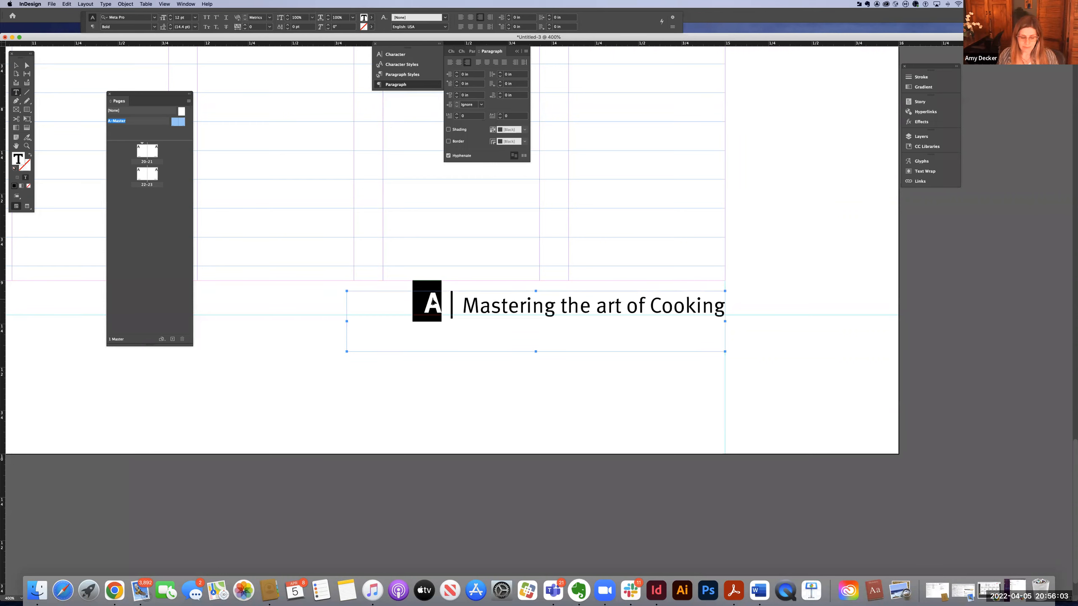
double_click(433, 302)
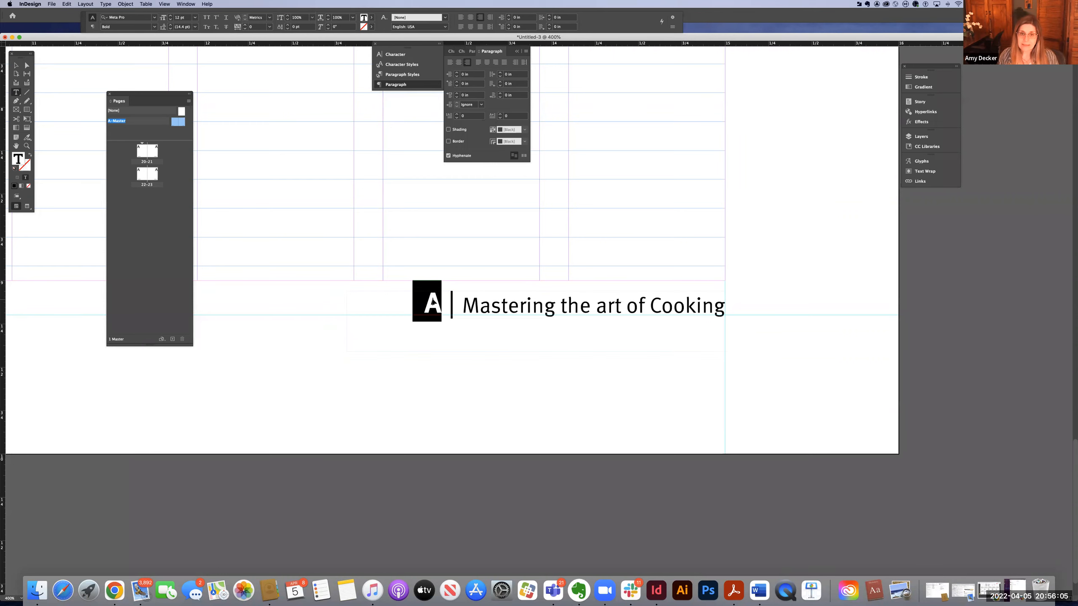
key("BackSpace")
left_click(720, 309)
key("super")
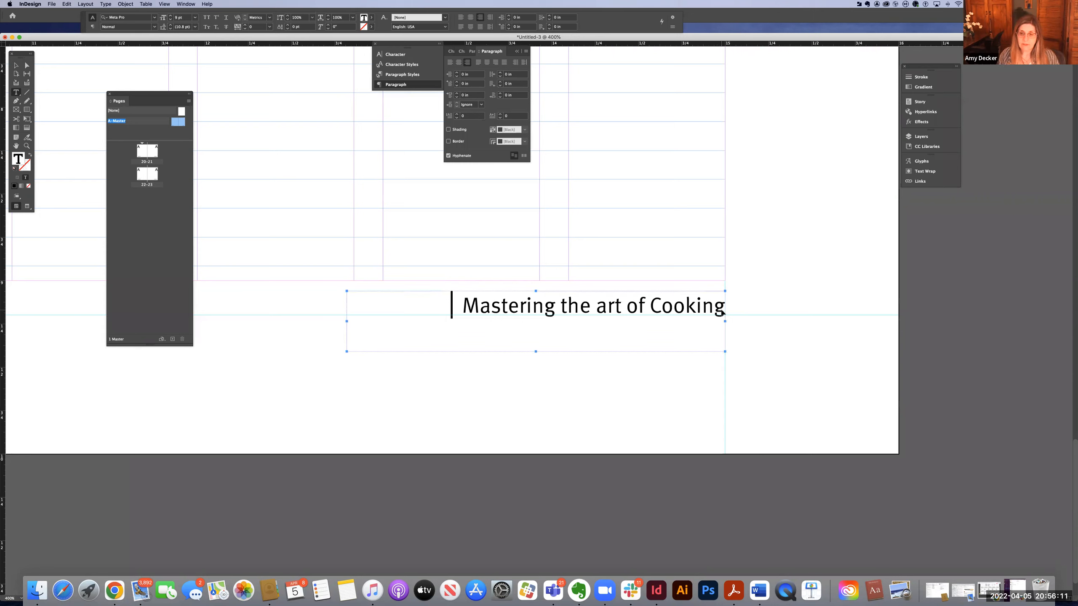
key("super+v")
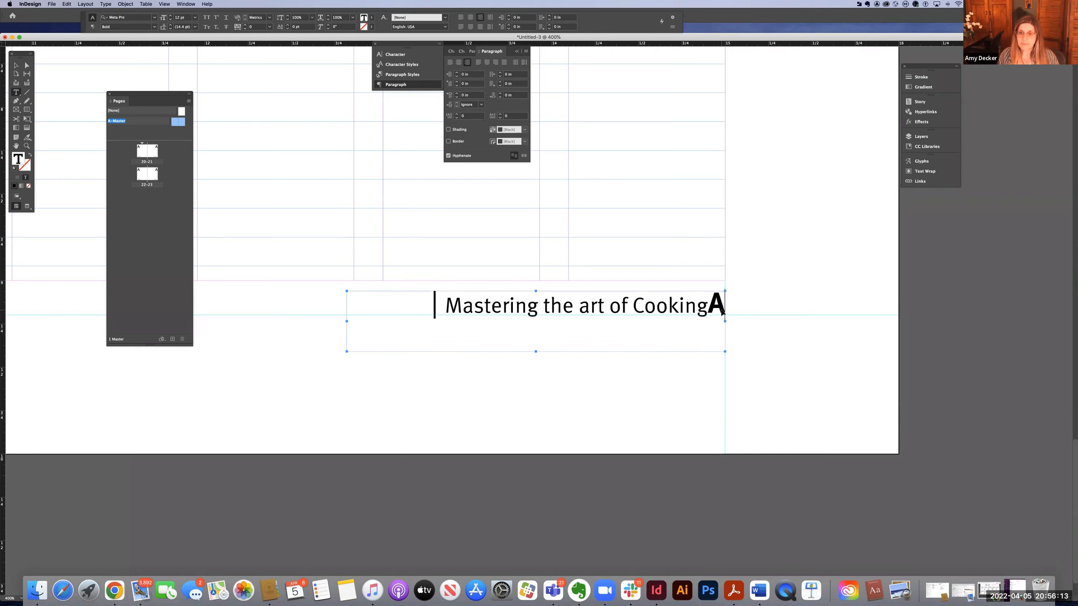
left_click(707, 308)
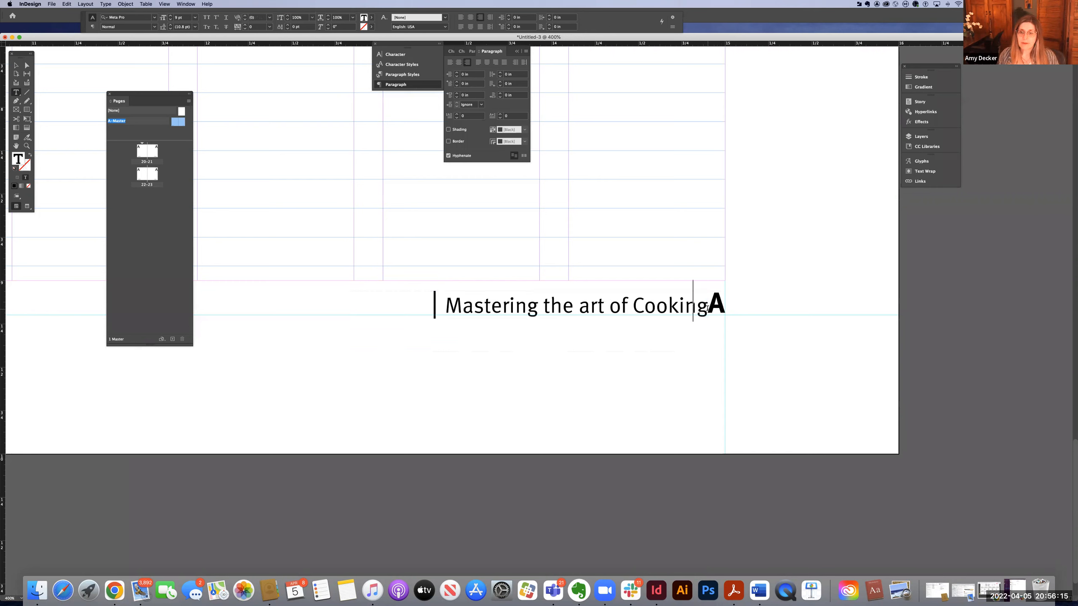
key("Right")
key("Left")
key("Left")
double_click(442, 309)
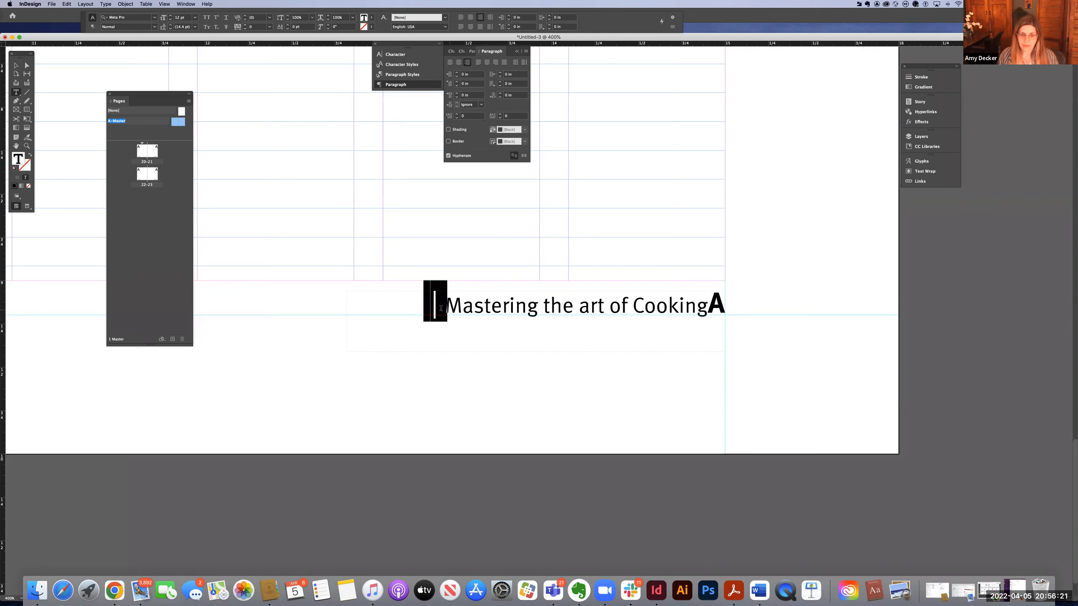
key("super+z")
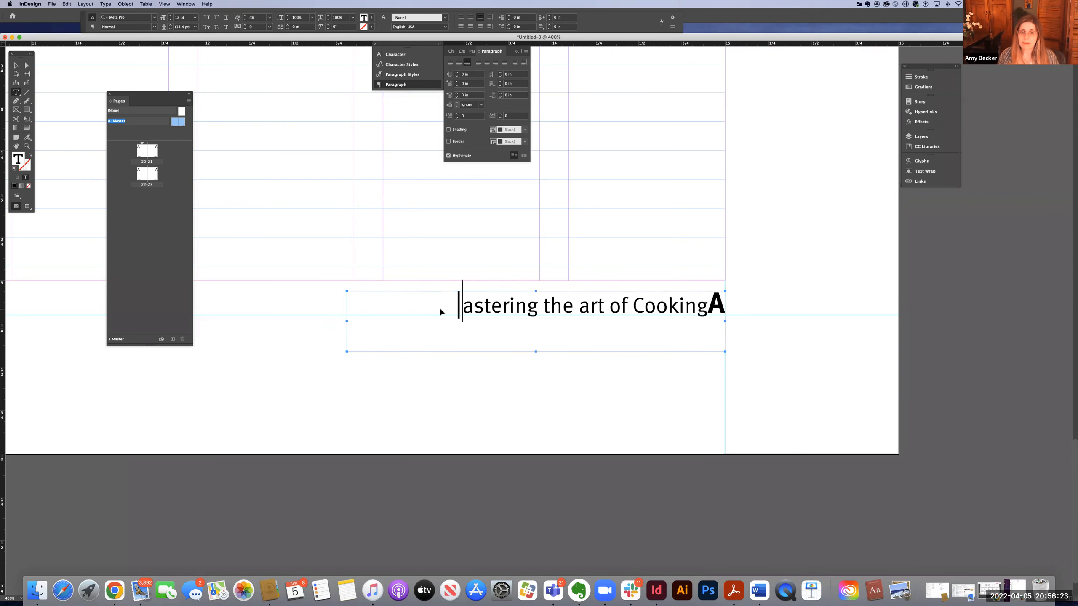
key("super+shift+z")
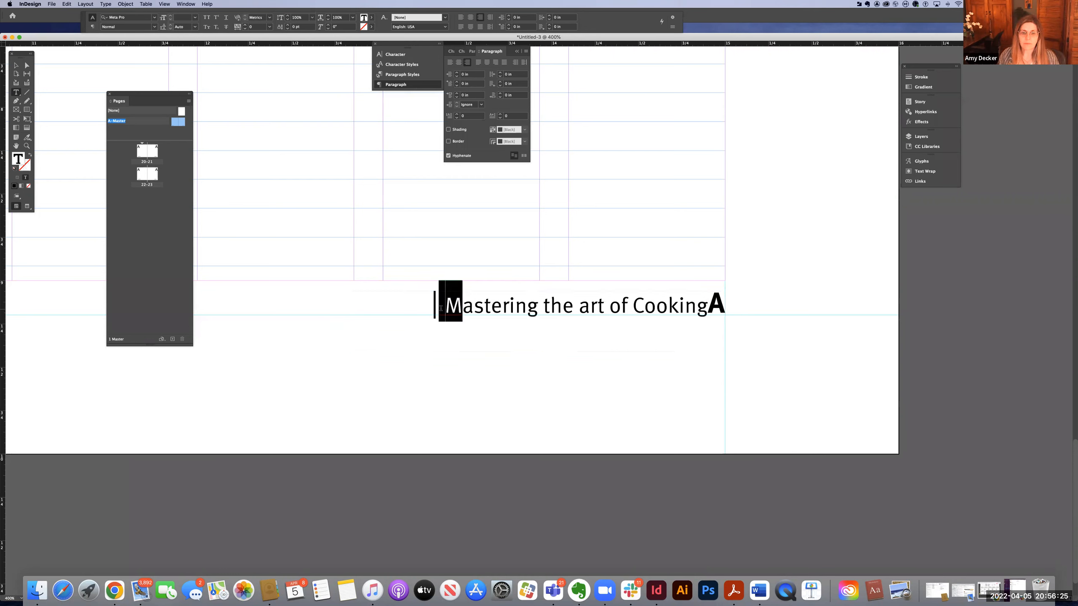
left_click(435, 309)
double_click(439, 308)
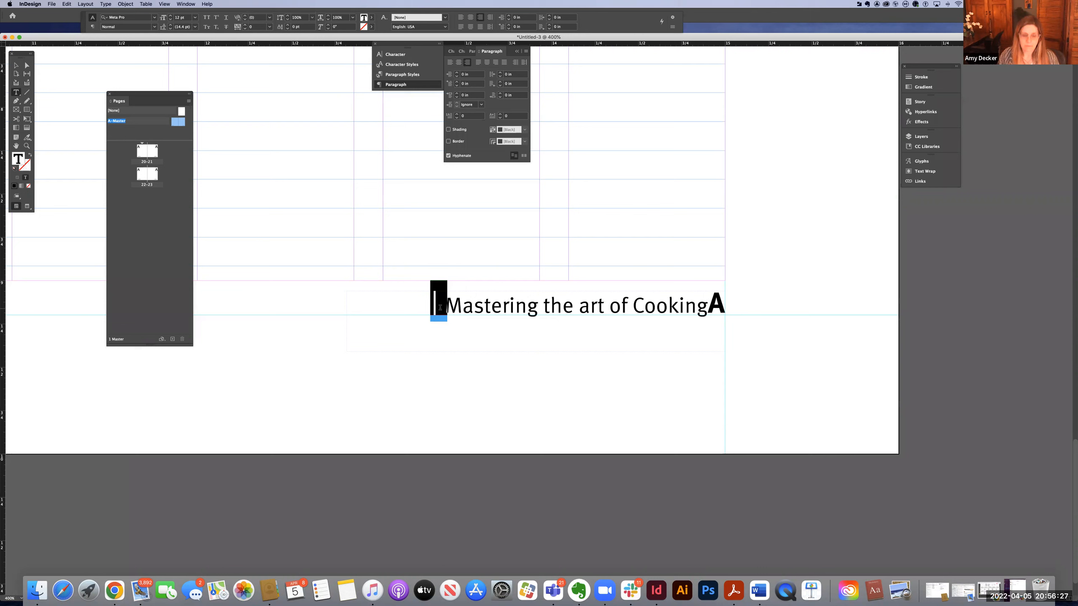
key("super+z")
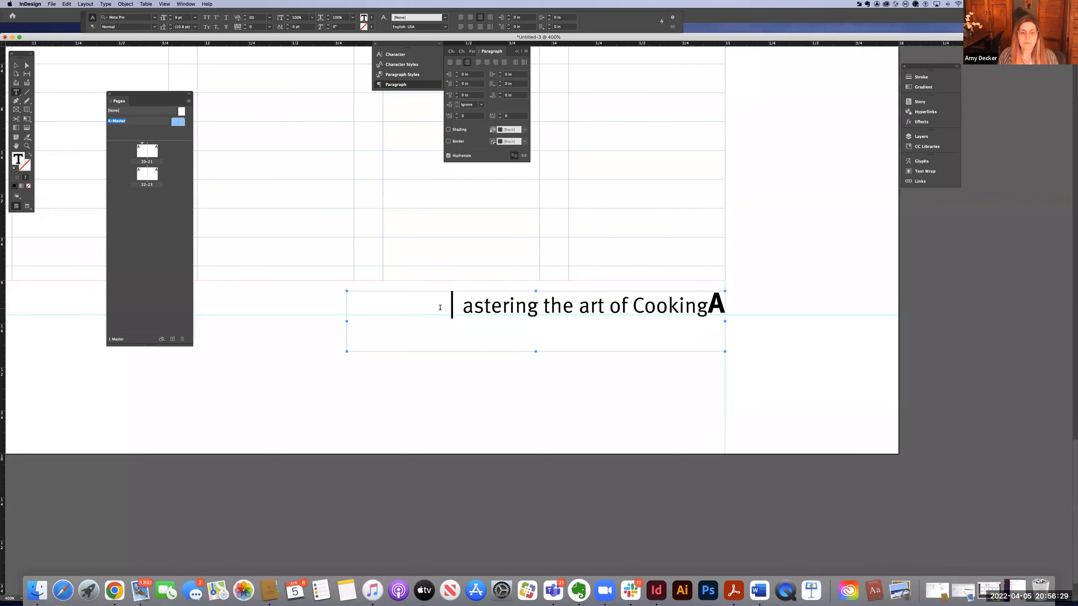
key("super+shift+z")
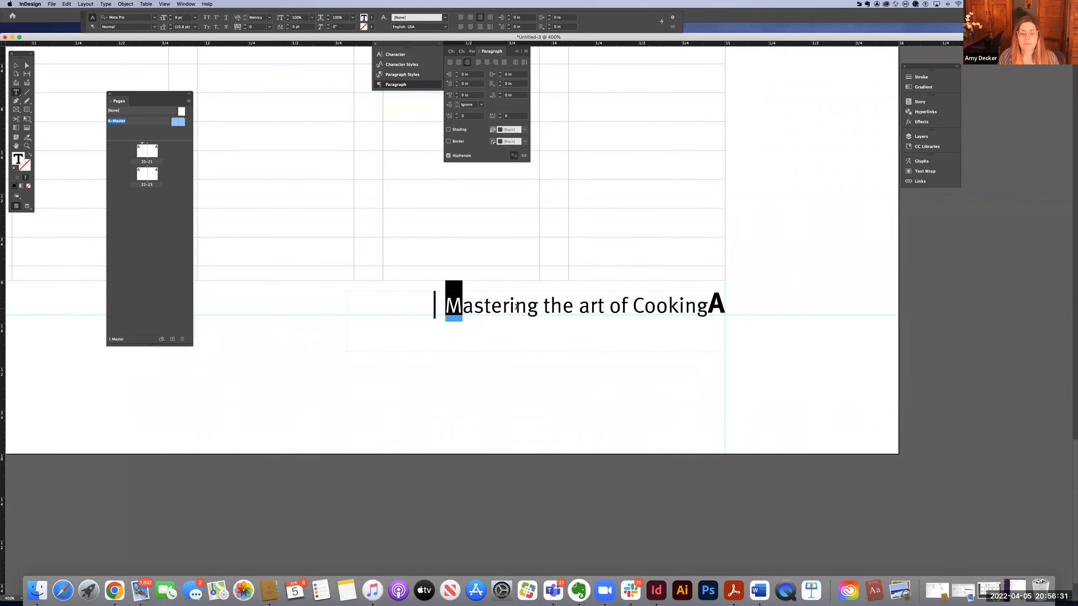
Delete the leading separator bar and its spacing from the right footer.
left_click(516, 306)
double_click(449, 308)
left_click(448, 308)
left_click_drag(448, 307, 428, 312)
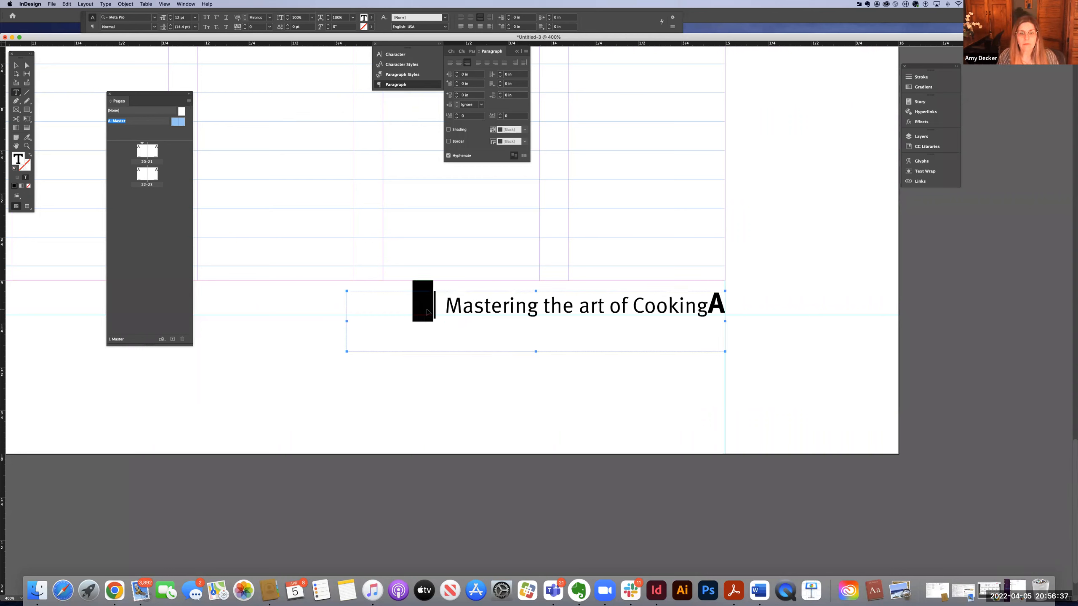
key("BackSpace")
Insert a separator bar with spaces between Cooking and the A marker.
left_click(738, 300)
left_click(708, 302)
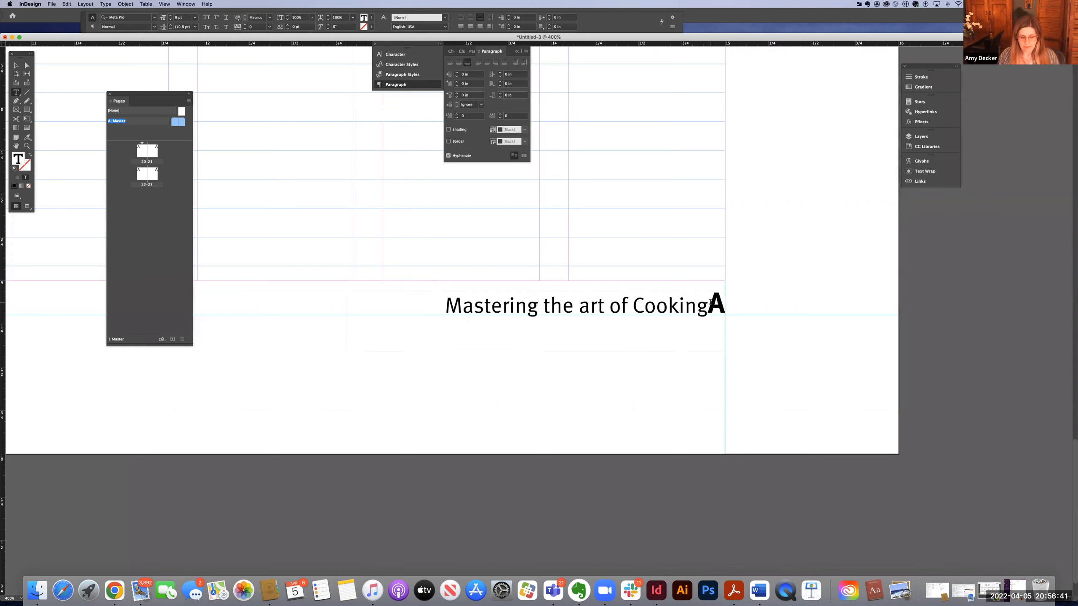
type("|")
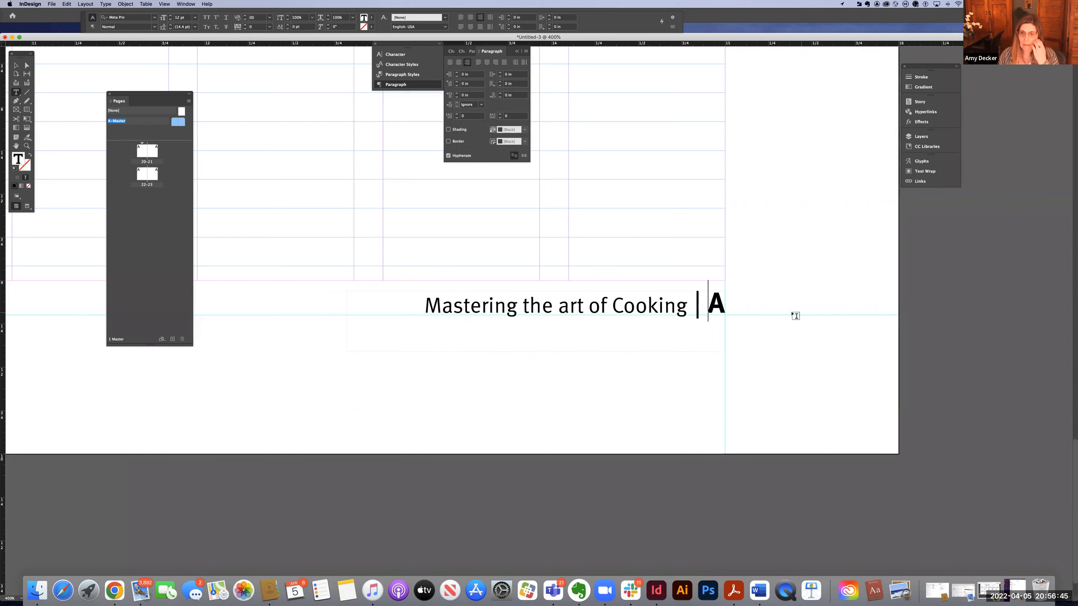
Deselect the frame and zoom out to examine both master page footers together.
left_click(283, 191)
left_click(16, 65)
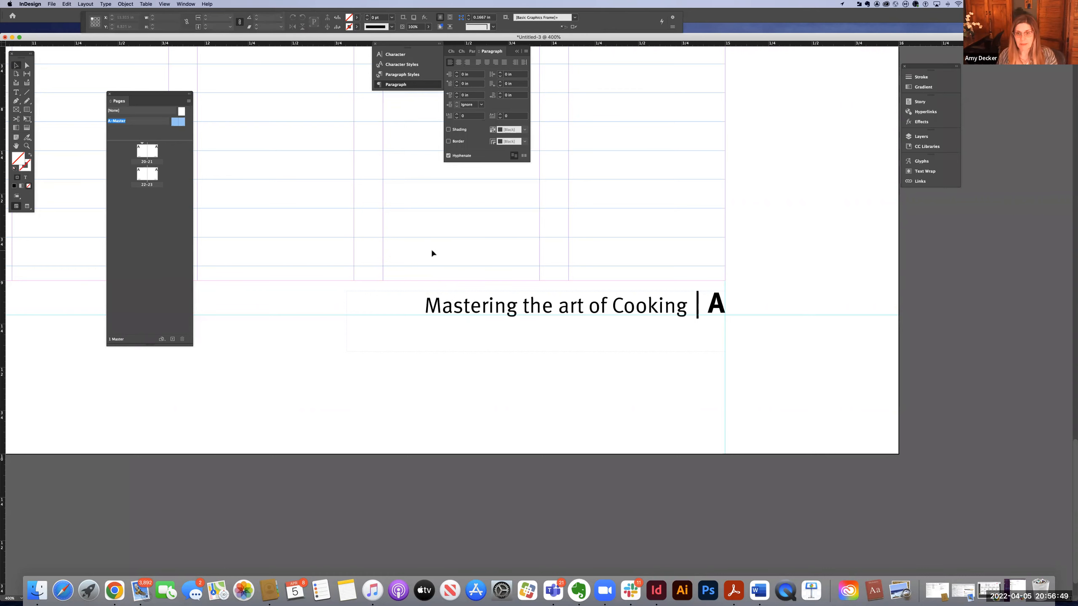
key("super+minus")
key("super+minus")
key("super+minus")
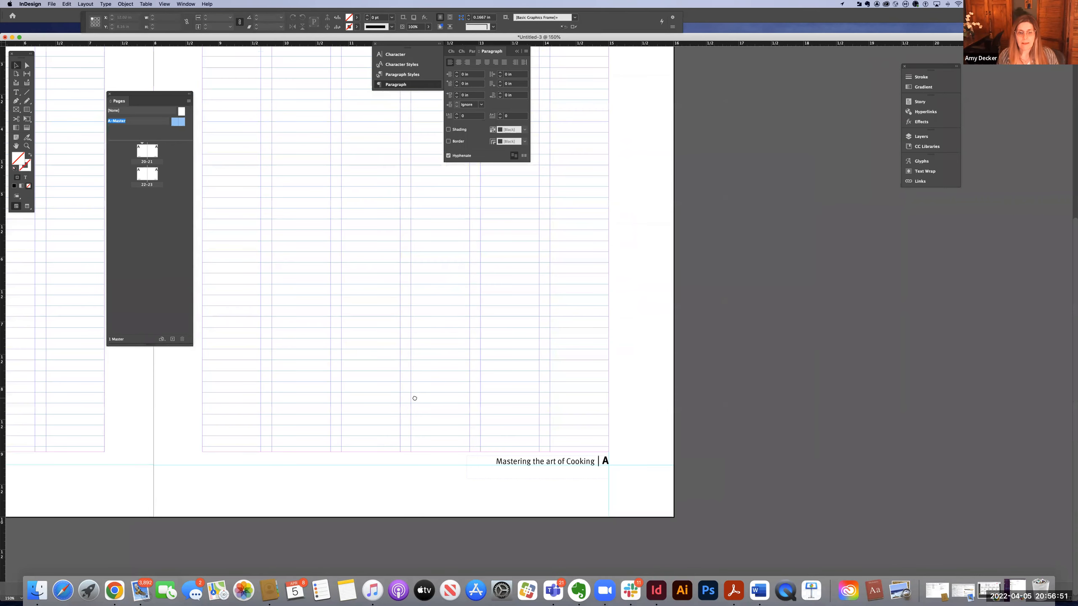
scroll(707, 310, "left", 10)
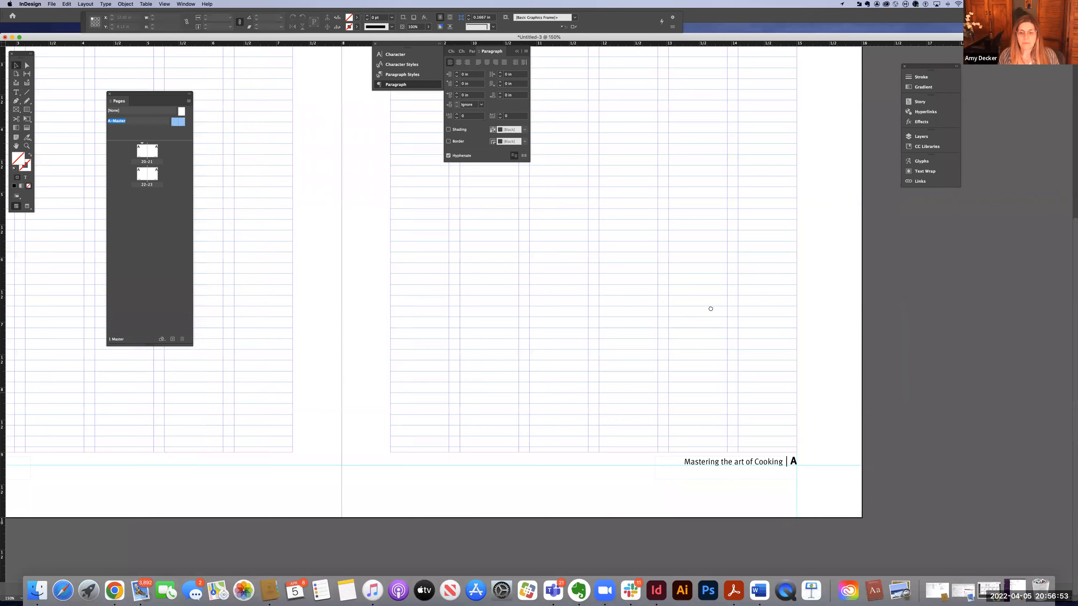
scroll(720, 308, "left", 2)
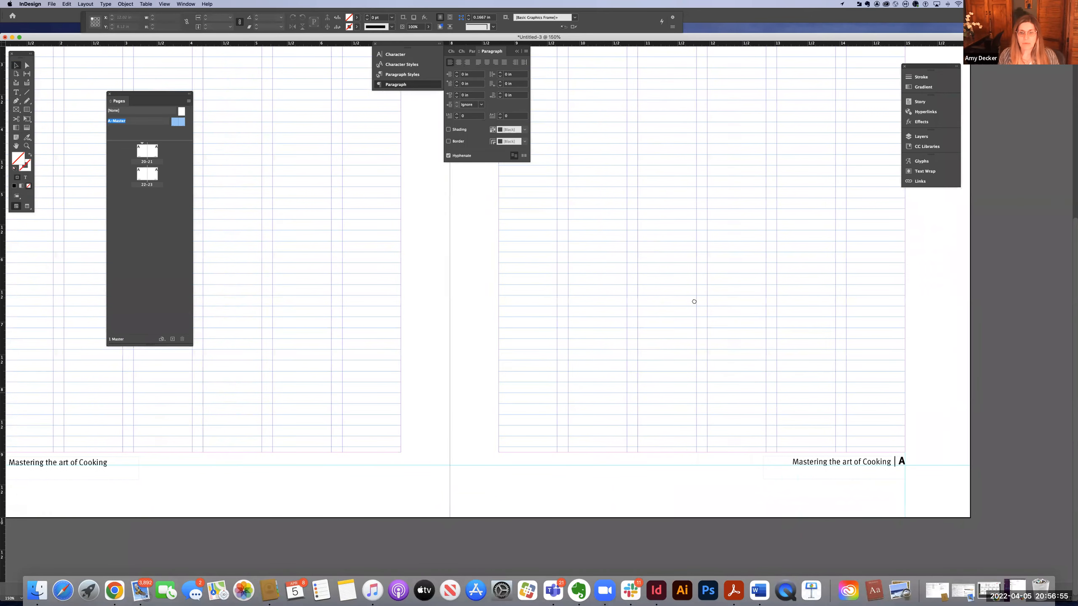
scroll(630, 299, "right", 1)
scroll(663, 298, "left", 1)
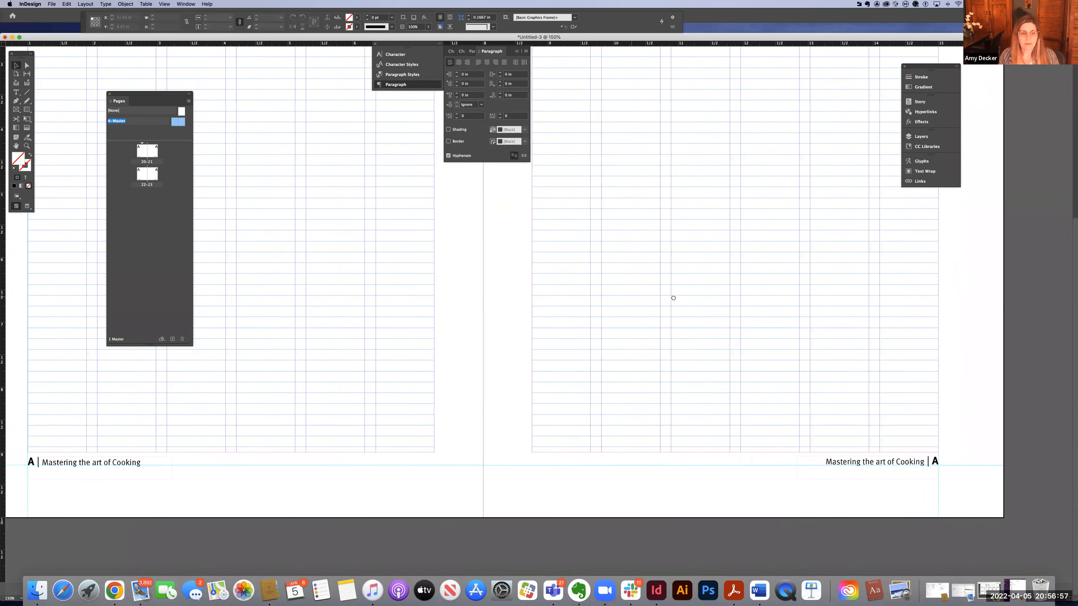
scroll(674, 299, "left", 2)
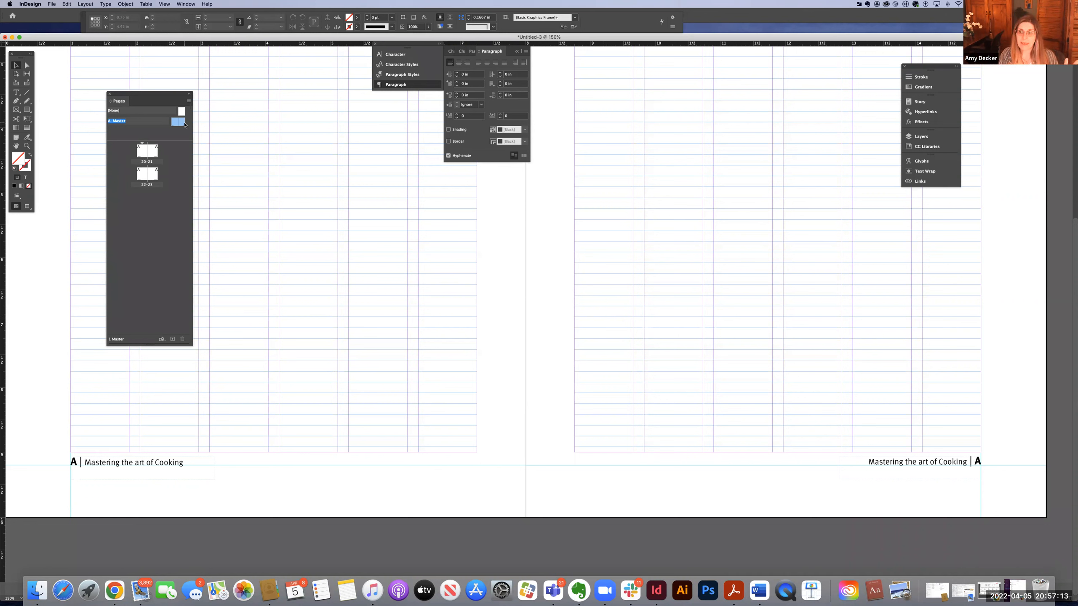
Open spreads 20–21 and 22–23 to check the footers and page numbers on document pages.
double_click(142, 153)
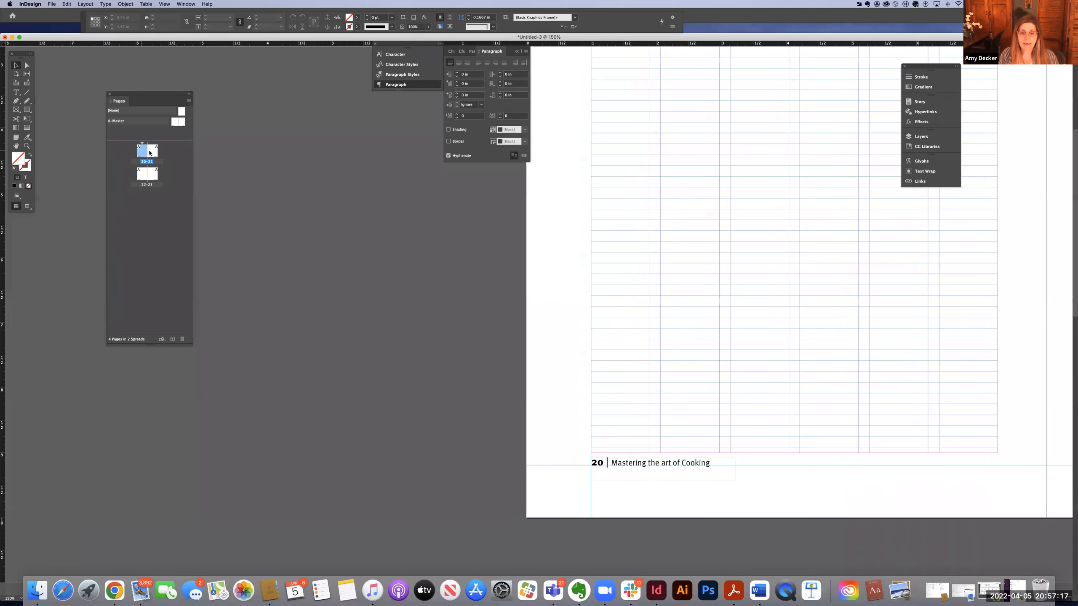
double_click(150, 152)
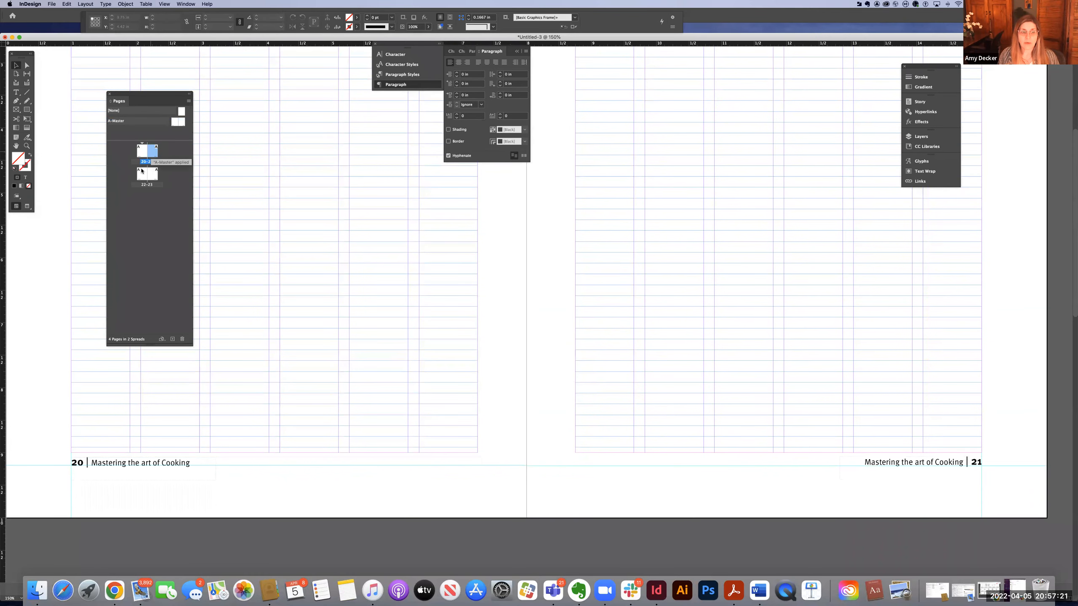
double_click(151, 172)
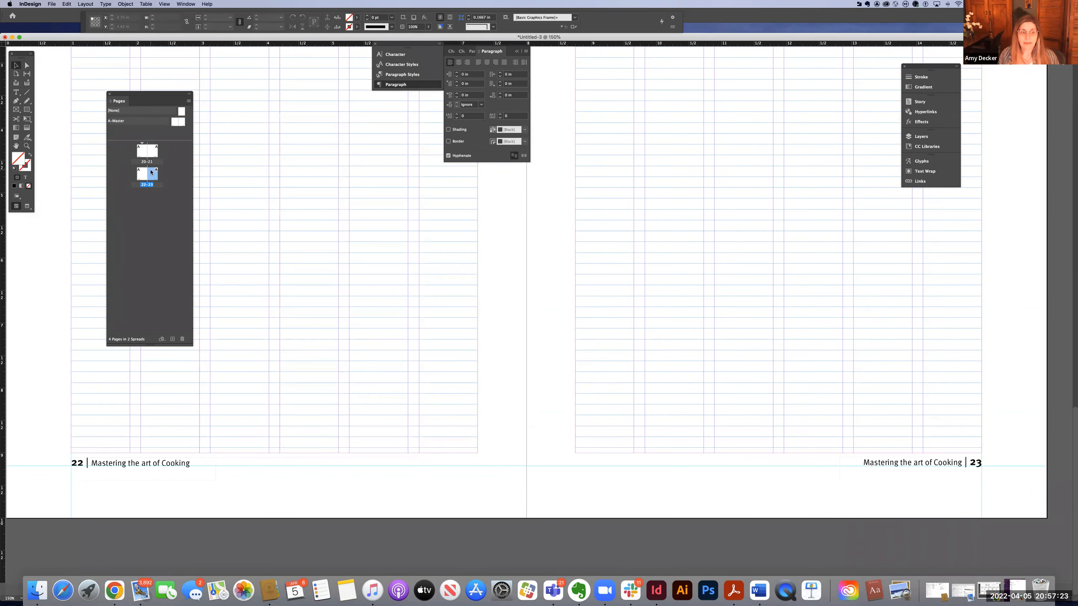